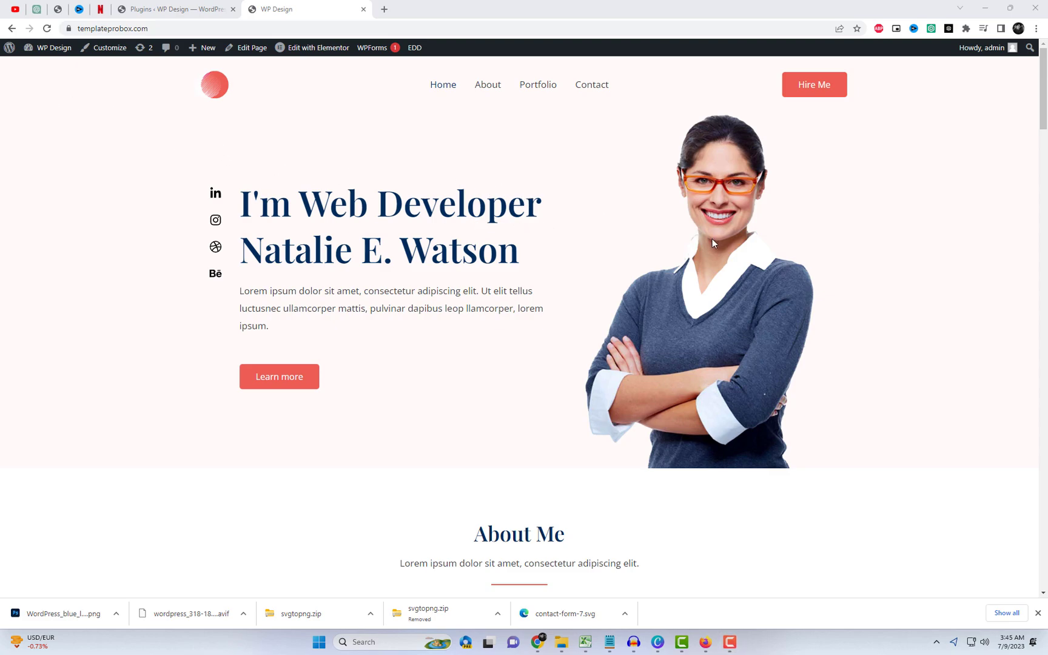
Step: Check the Get In Touch section of the site's Contact page and locate Contact Form 7 among the installed plugins
left_click(591, 86)
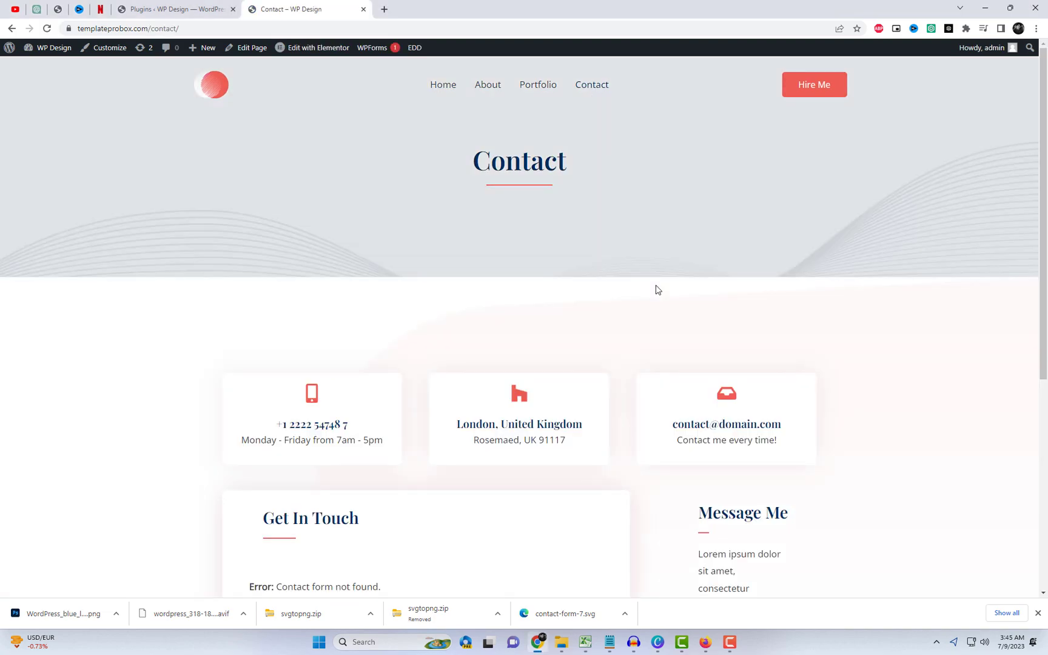
scroll(657, 290, "down", 4)
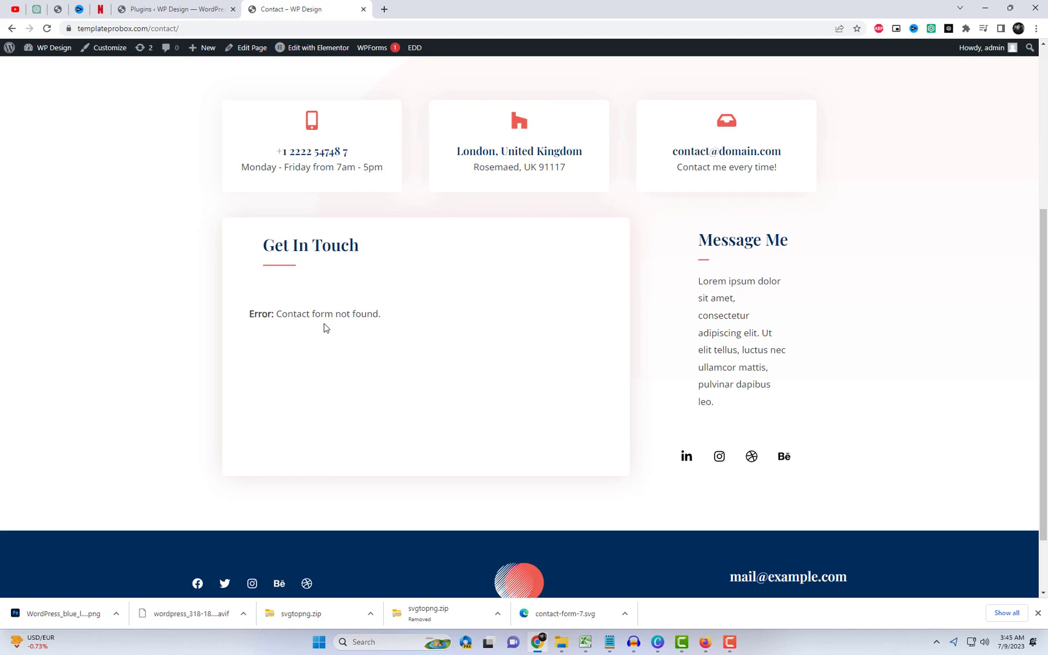
left_click(131, 8)
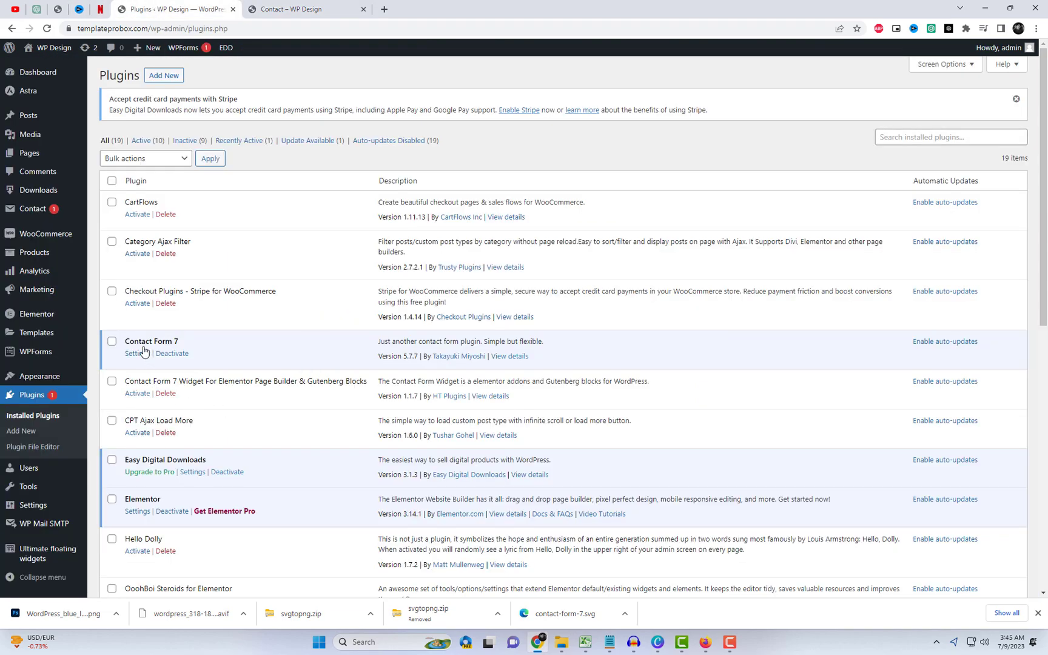
left_click_drag(128, 341, 190, 345)
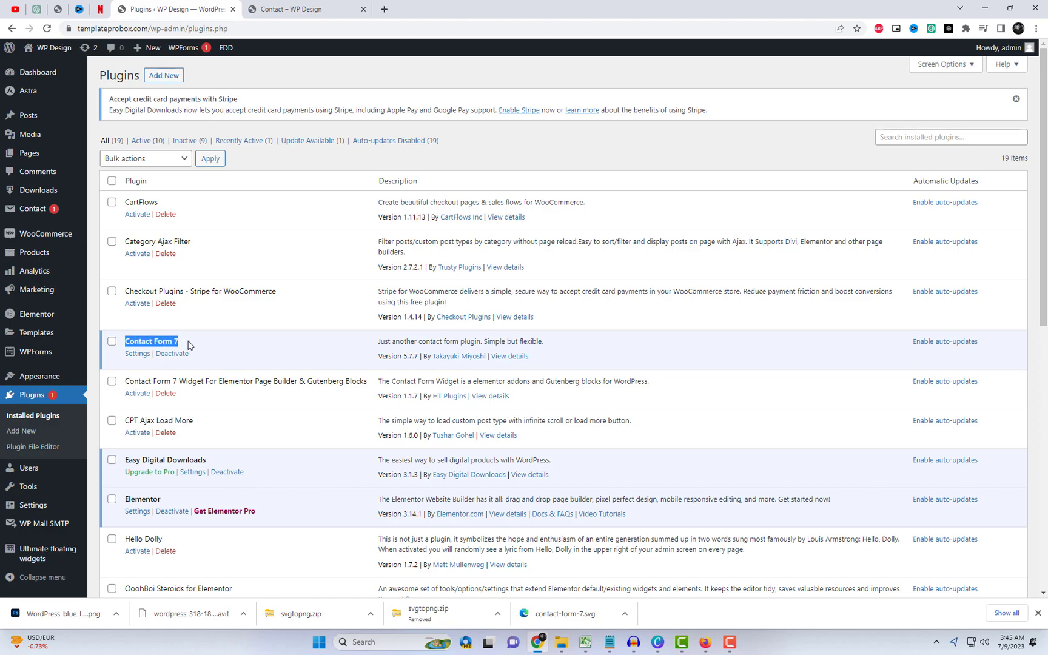
left_click(231, 343)
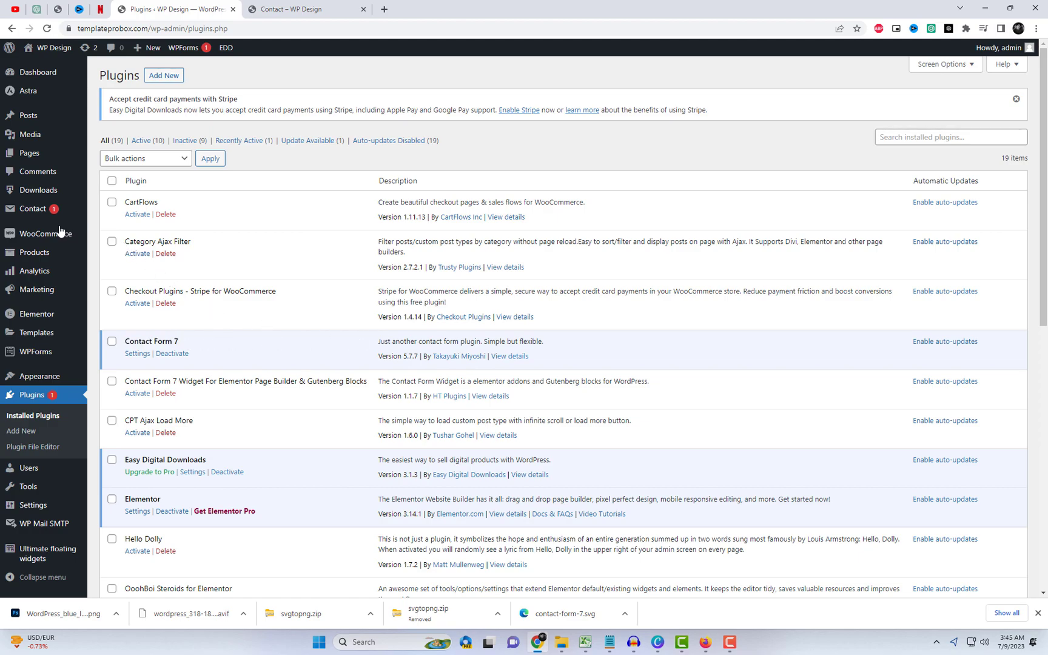
Step: Create a new Contact Form 7 form titled "Form one" with the default fields and save it
mouse_move(50, 216)
left_click(143, 212)
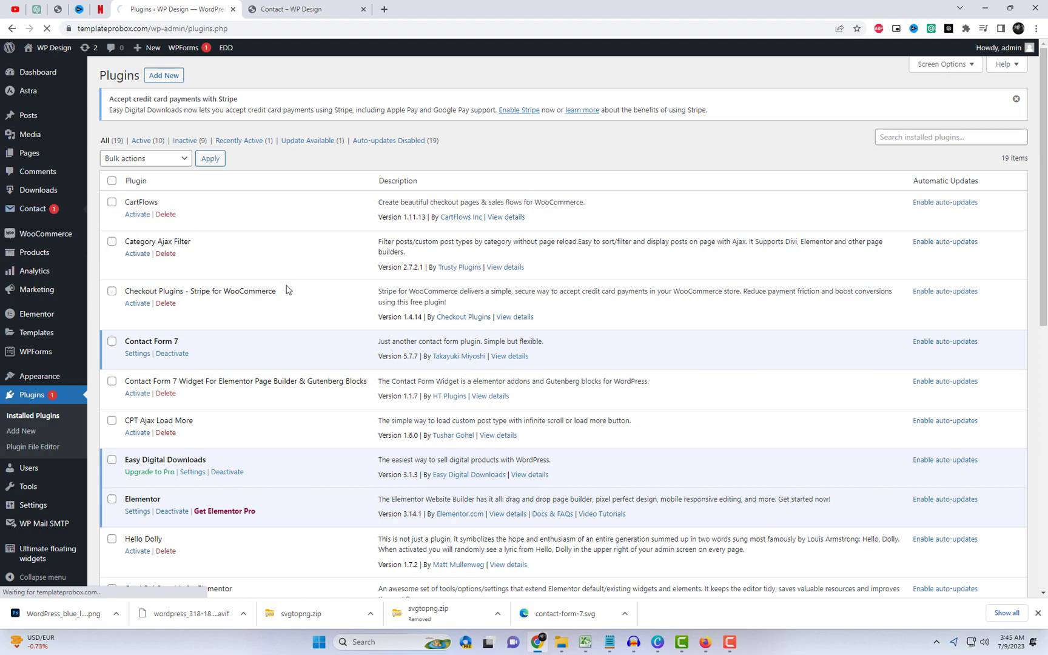
left_click(204, 75)
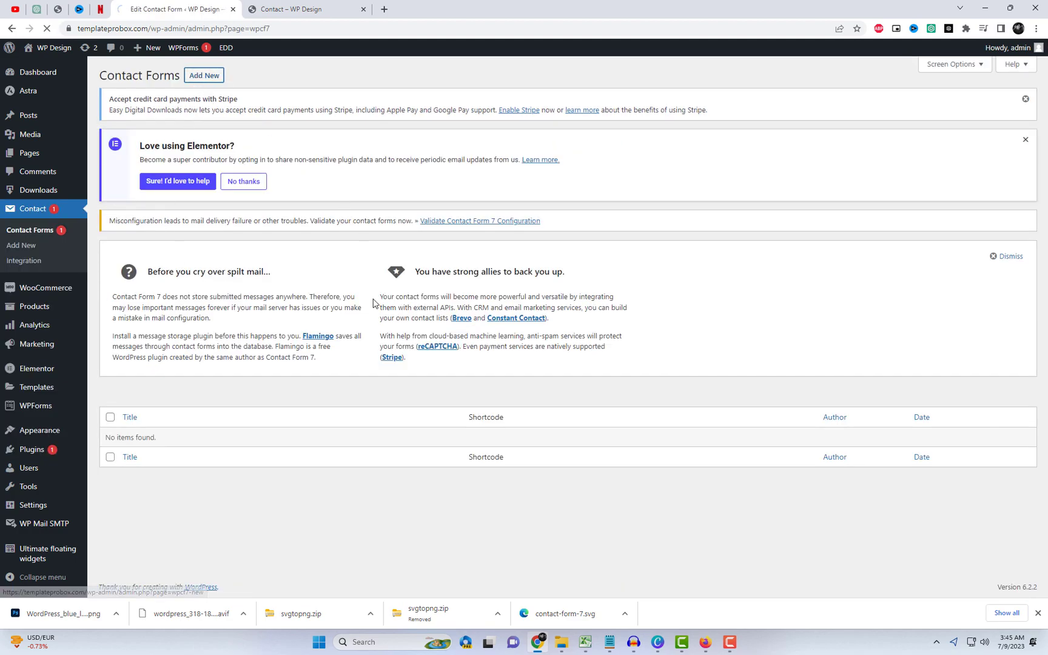
scroll(384, 327, "down", 2)
left_click(224, 148)
type("Form one")
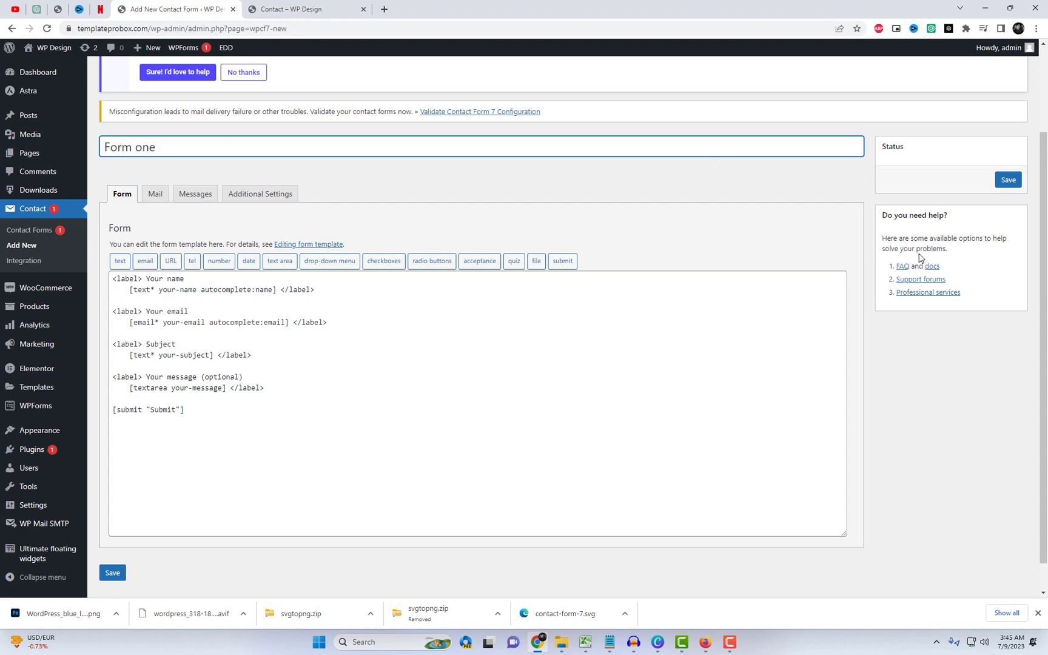
left_click(1006, 180)
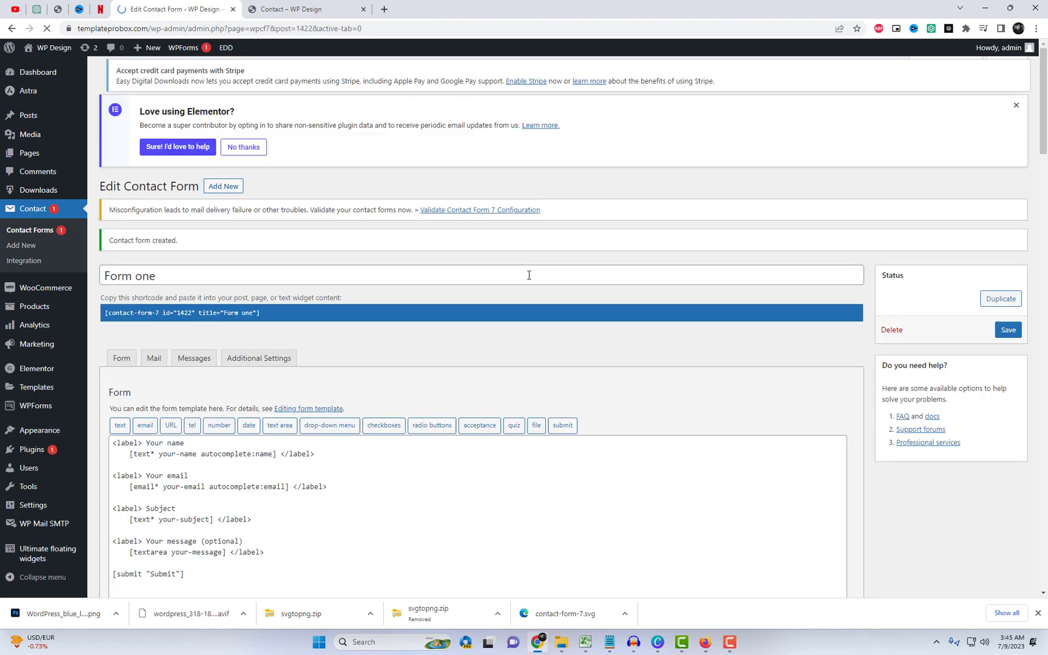
Step: Examine the form's response message for a successfully sent submission
left_click(197, 368)
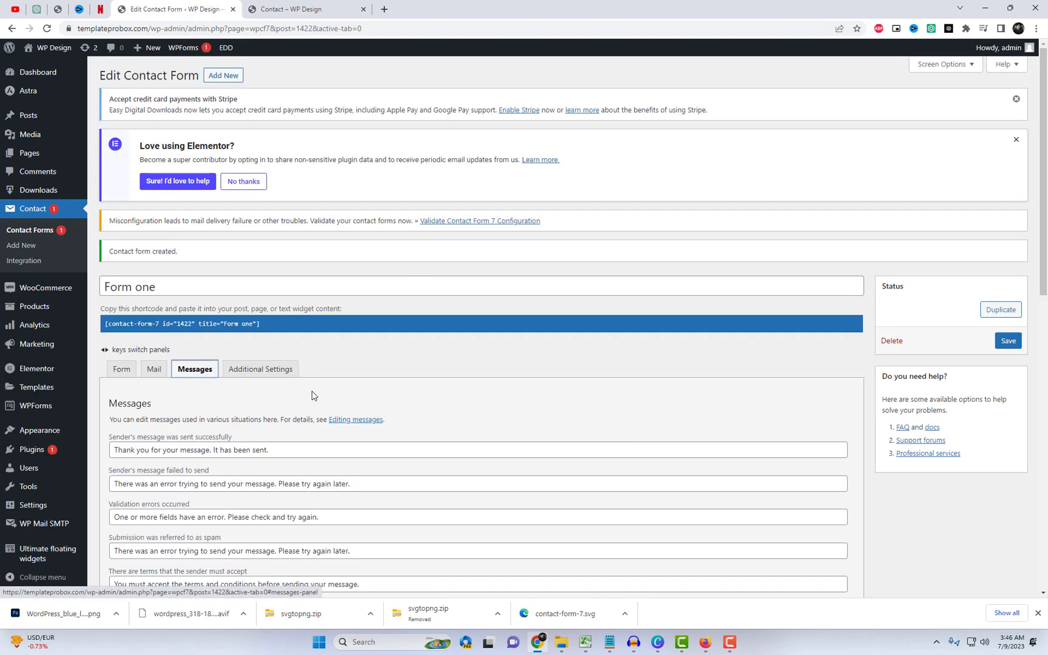
scroll(293, 358, "down", 2)
left_click_drag(284, 340, 112, 340)
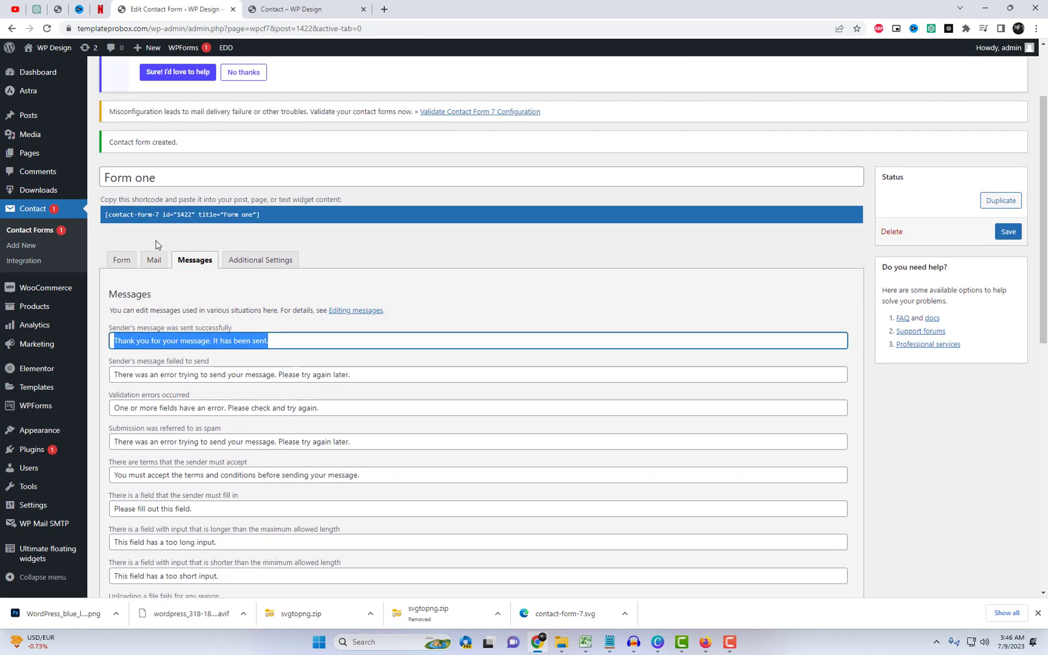
Step: Copy the shortcode of Form one and open the Contact page for Elementor editing in a separate browser tab
left_click(182, 219)
key("ctrl+c")
left_click(297, 9)
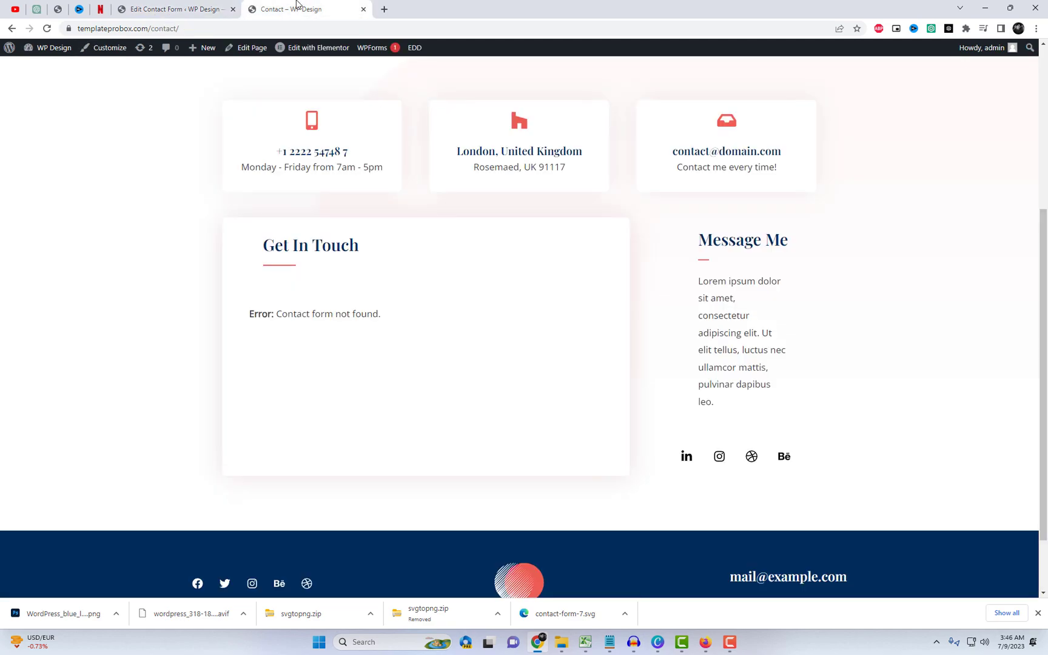
right_click(320, 50)
left_click(338, 61)
left_click(409, 8)
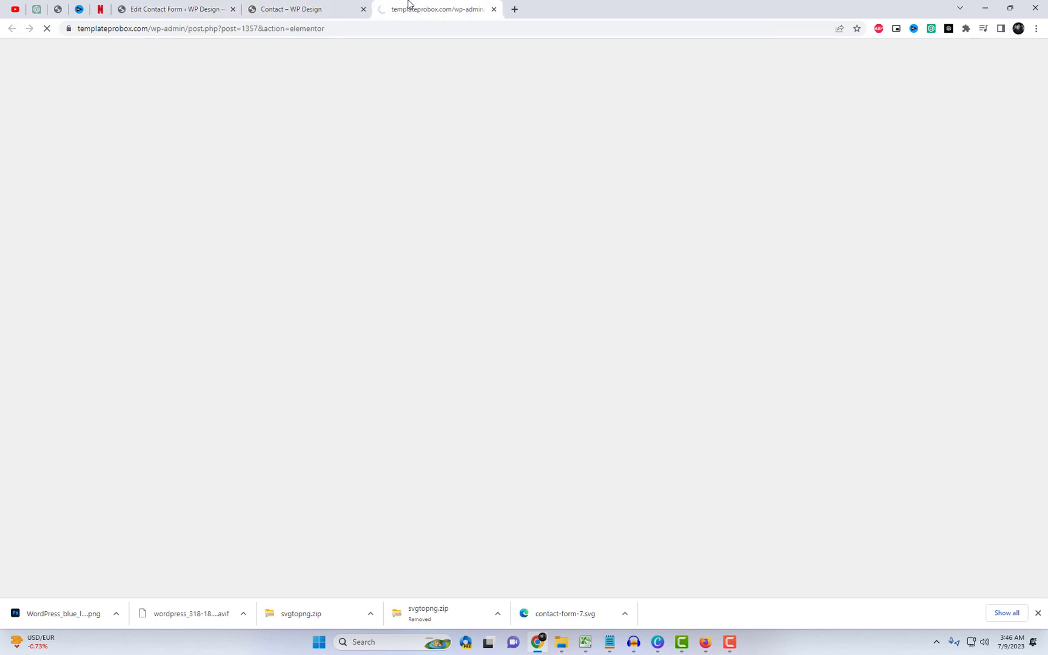
Step: Replace the Get In Touch shortcode with [contact-form-7 id="1422" title="Form one"] and publish the Contact page
scroll(437, 431, "down", 2)
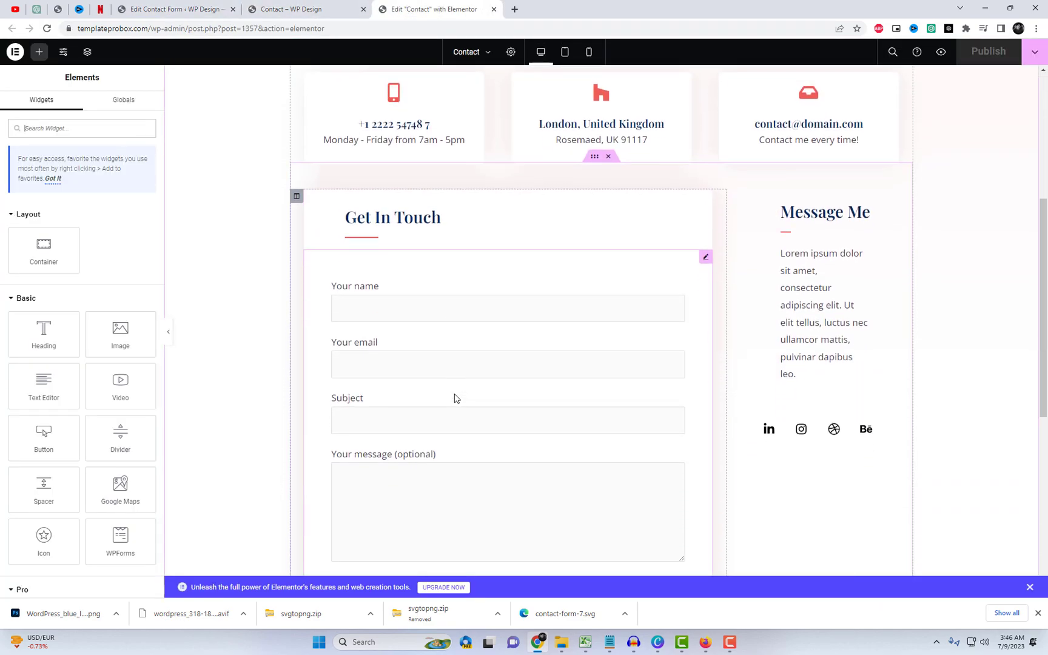
left_click(456, 394)
left_click(87, 208)
key("ctrl+a")
key("ctrl+v")
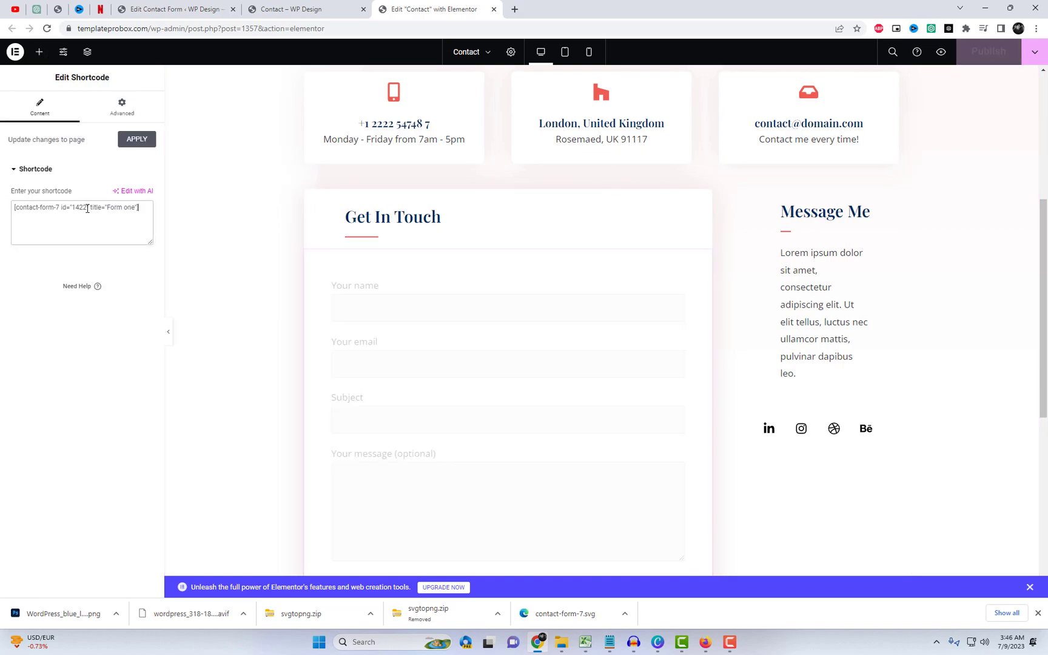
scroll(589, 352, "down", 2)
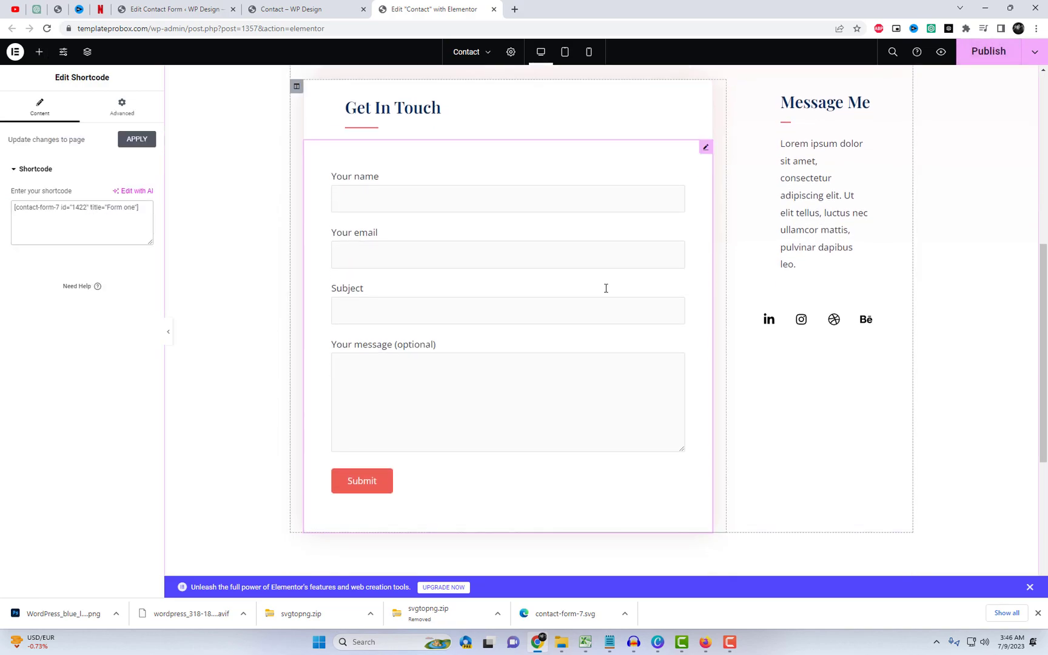
left_click(981, 63)
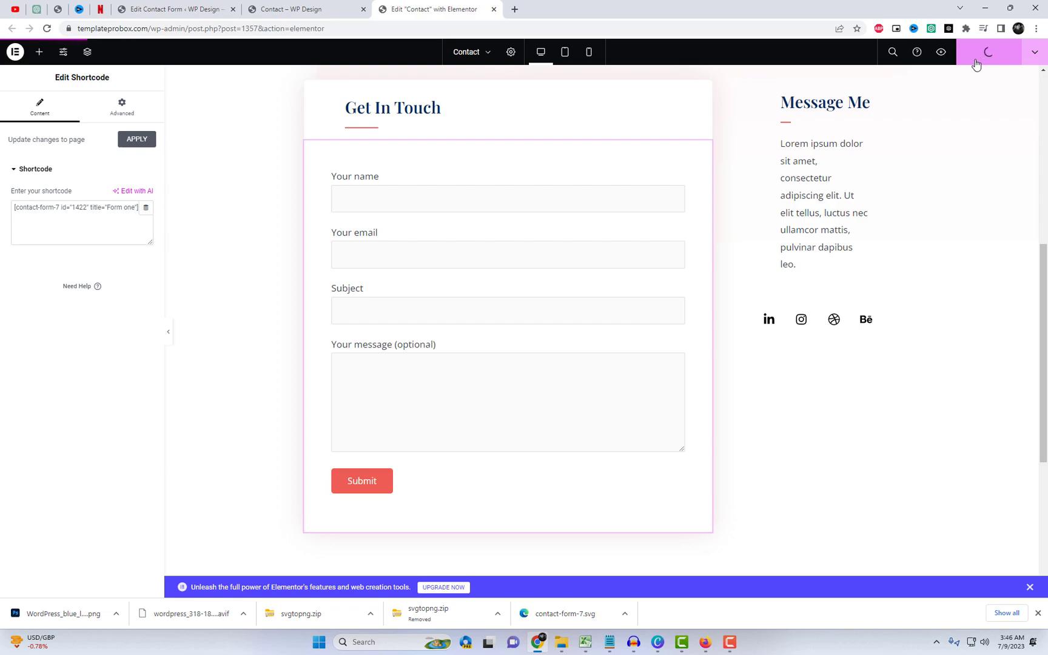
Step: Reload the live Contact page and bring up its Get In Touch form
left_click(337, 6)
right_click(474, 192)
left_click(519, 227)
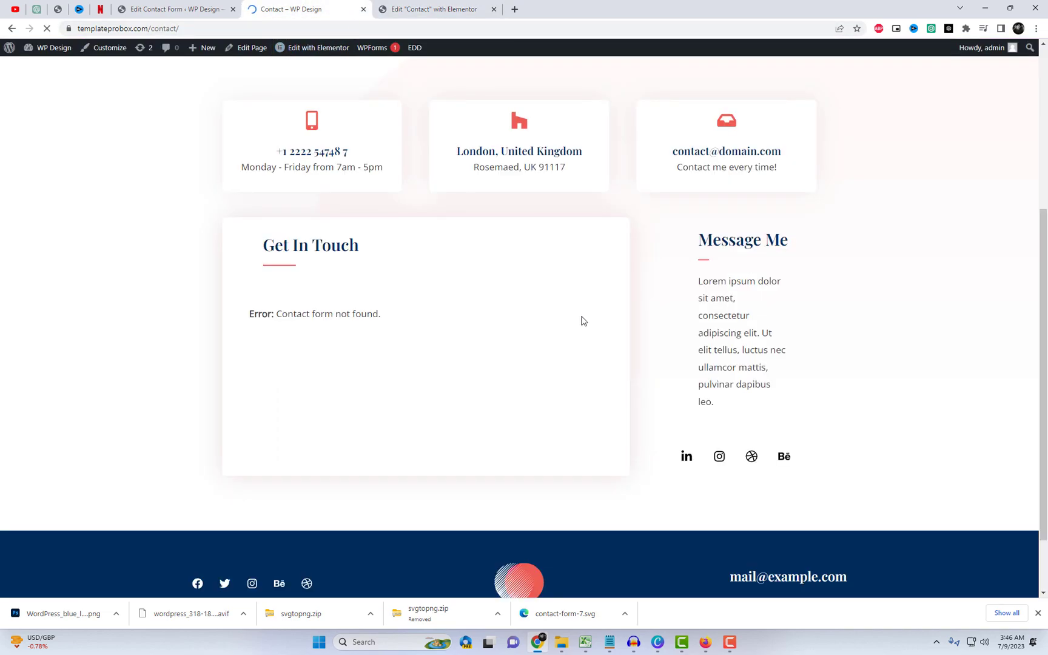
scroll(314, 292, "down", 2)
Step: Submit the contact form with a test name and e-mail, subject "hello" and message "test message", and check the response message
left_click(314, 237)
type("ac")
left_click(321, 293)
left_click(328, 333)
left_click(286, 349)
type("hello")
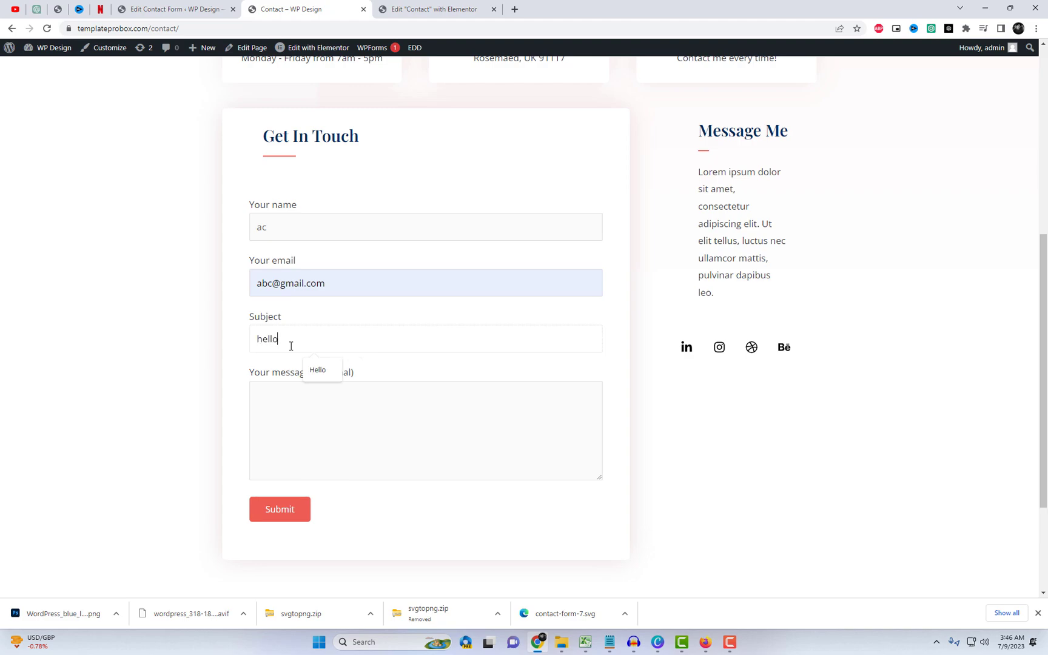
key("Tab")
type("test message")
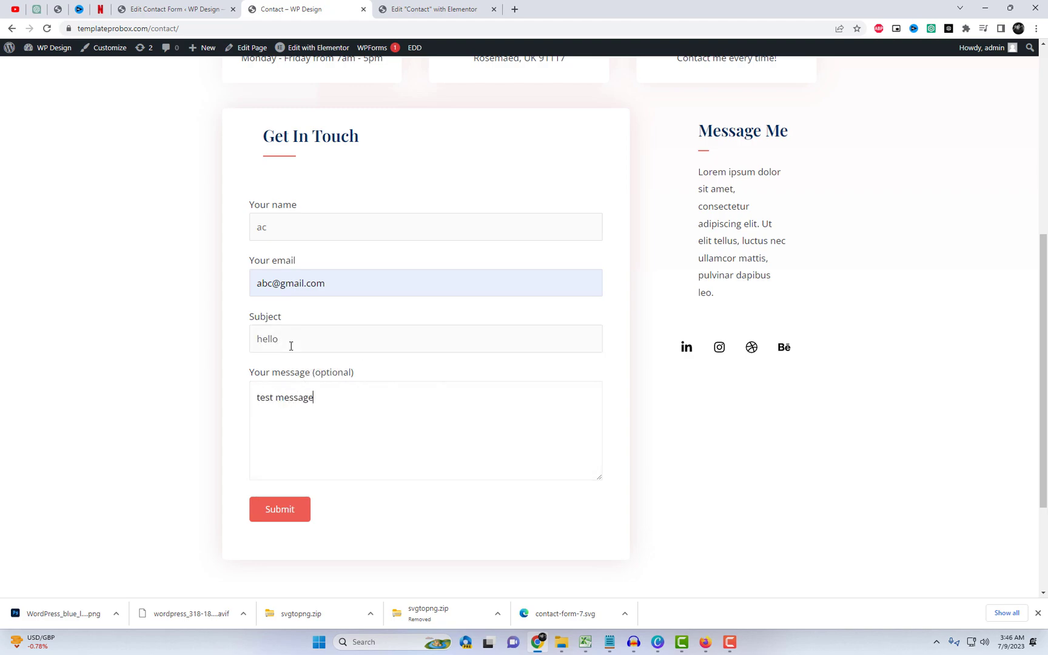
left_click(282, 511)
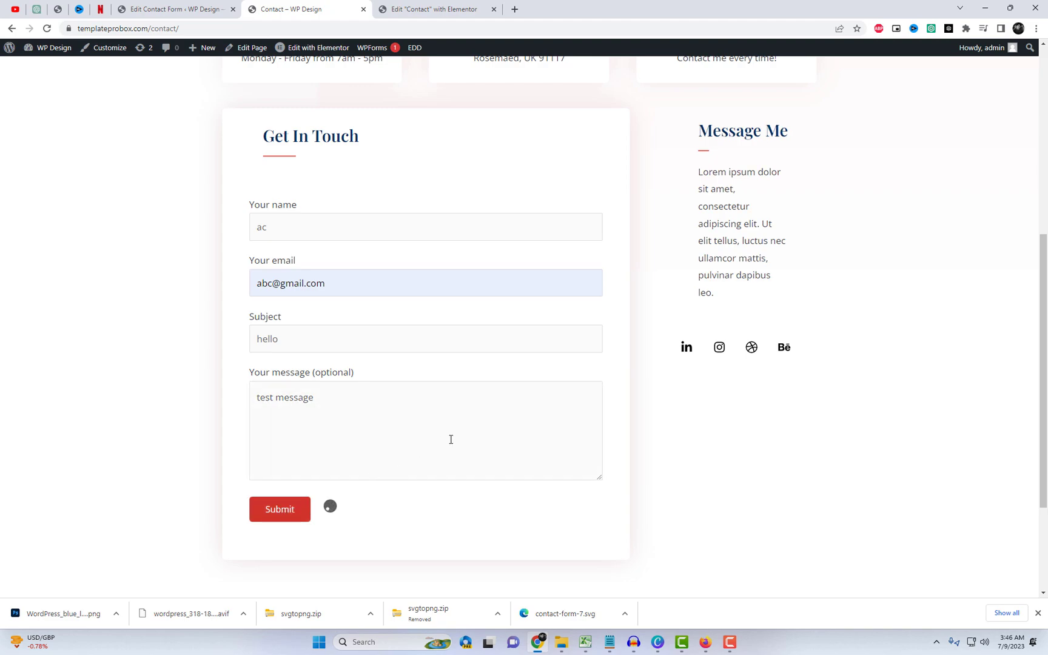
scroll(451, 437, "down", 3)
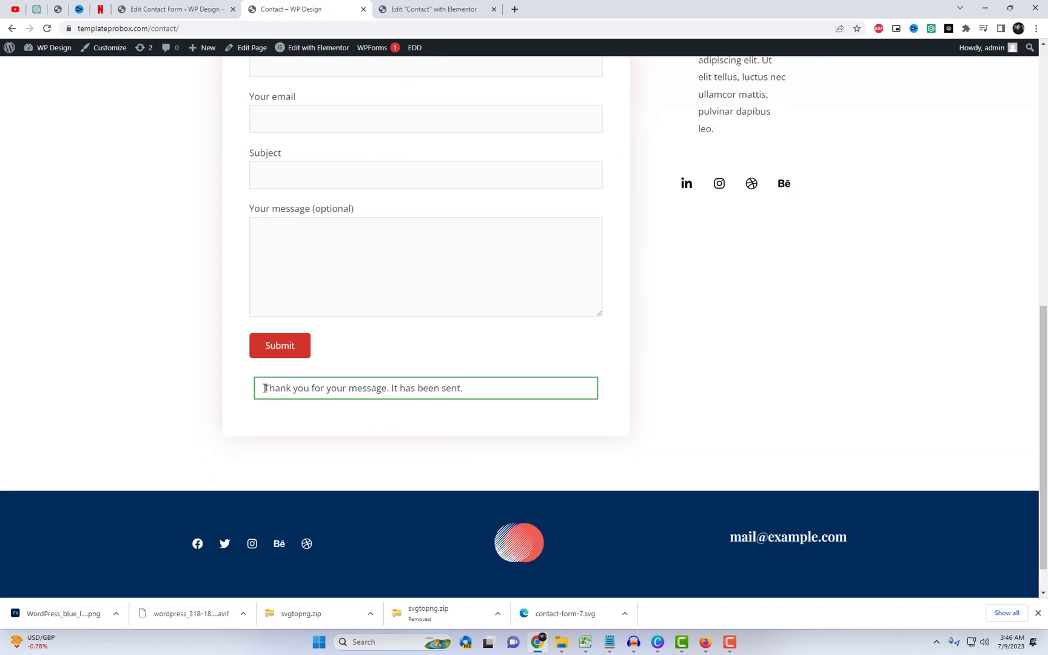
left_click_drag(266, 388, 465, 391)
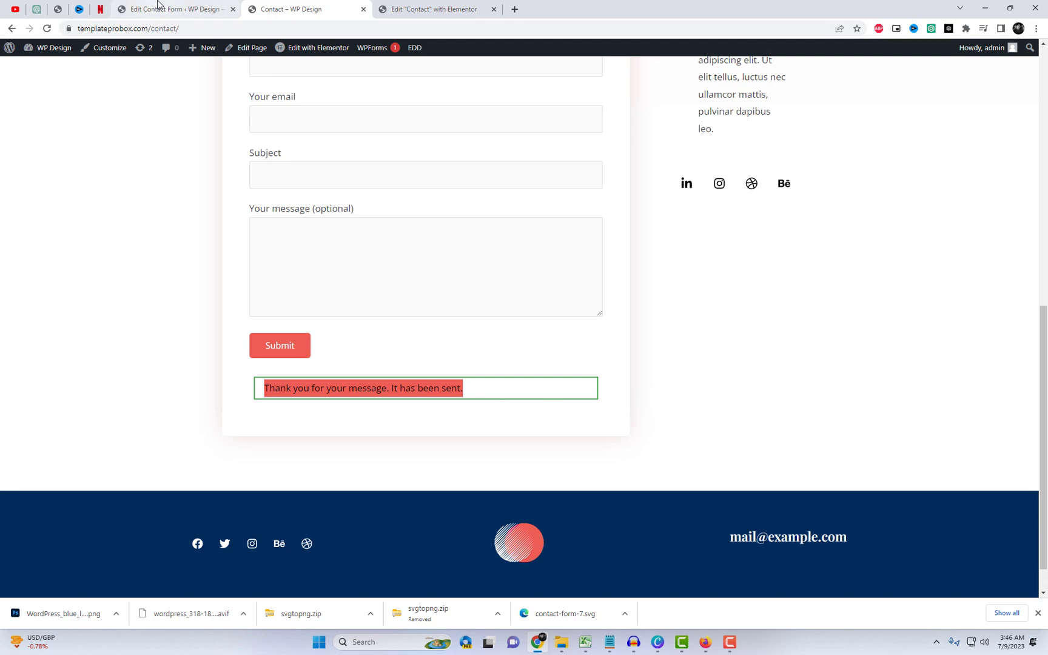
Step: Find Popup Maker in the WordPress list of installed plugins and copy its name
left_click(159, 7)
mouse_move(38, 454)
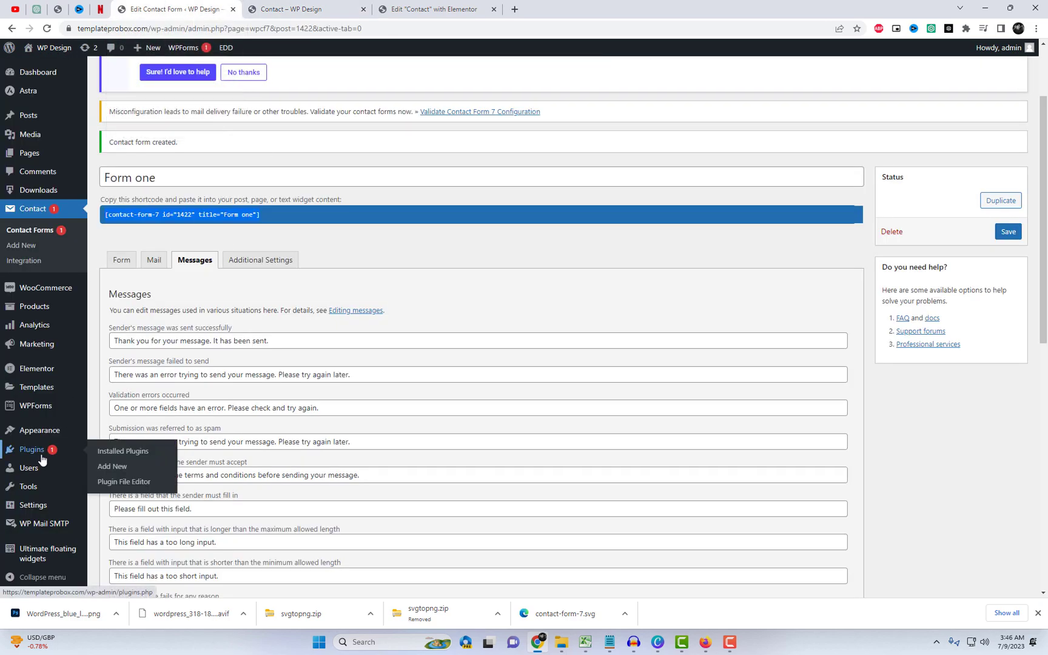
left_click(142, 456)
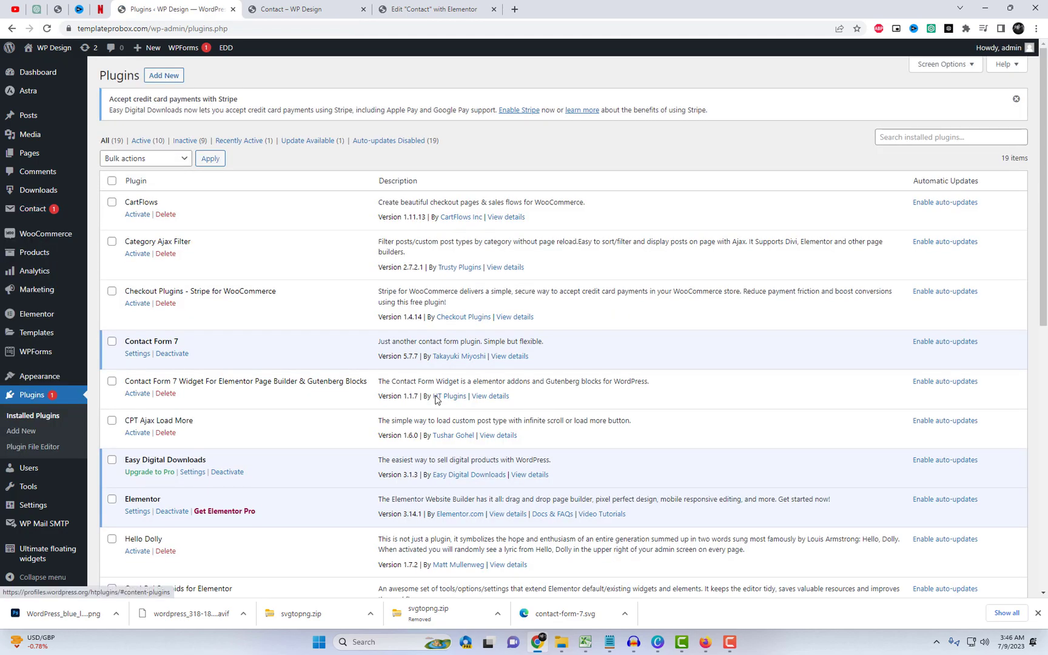
scroll(436, 399, "down", 3)
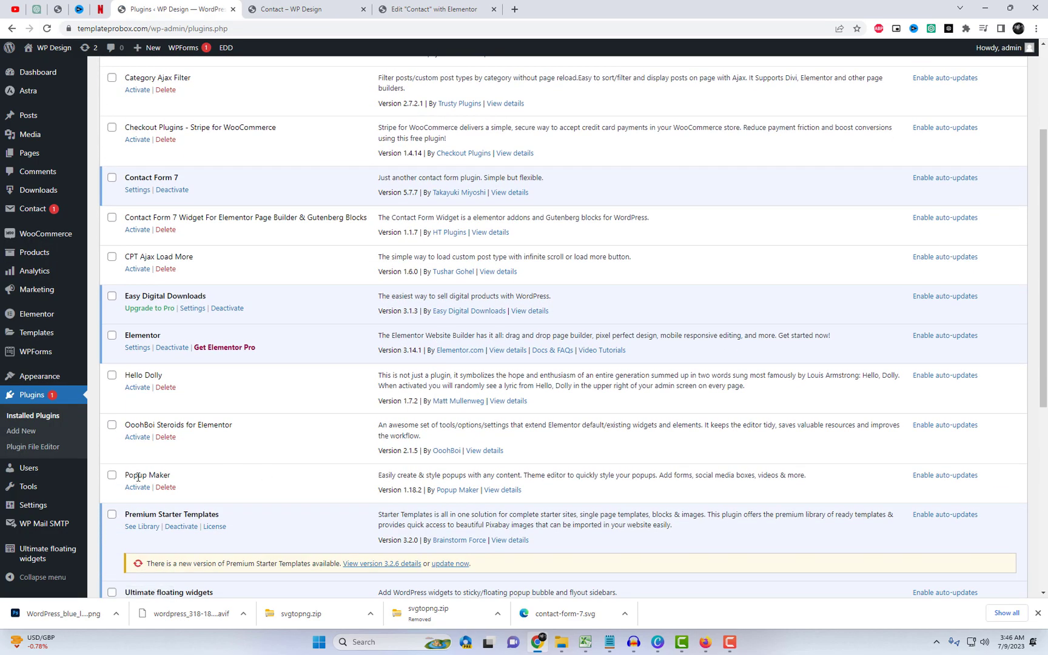
double_click(139, 477)
key("ctrl+c")
Step: Search the plugins available to add for "Popup Maker" and activate "Popup Maker – Popup for opt-ins, lead gen, & more"
scroll(340, 415, "up", 3)
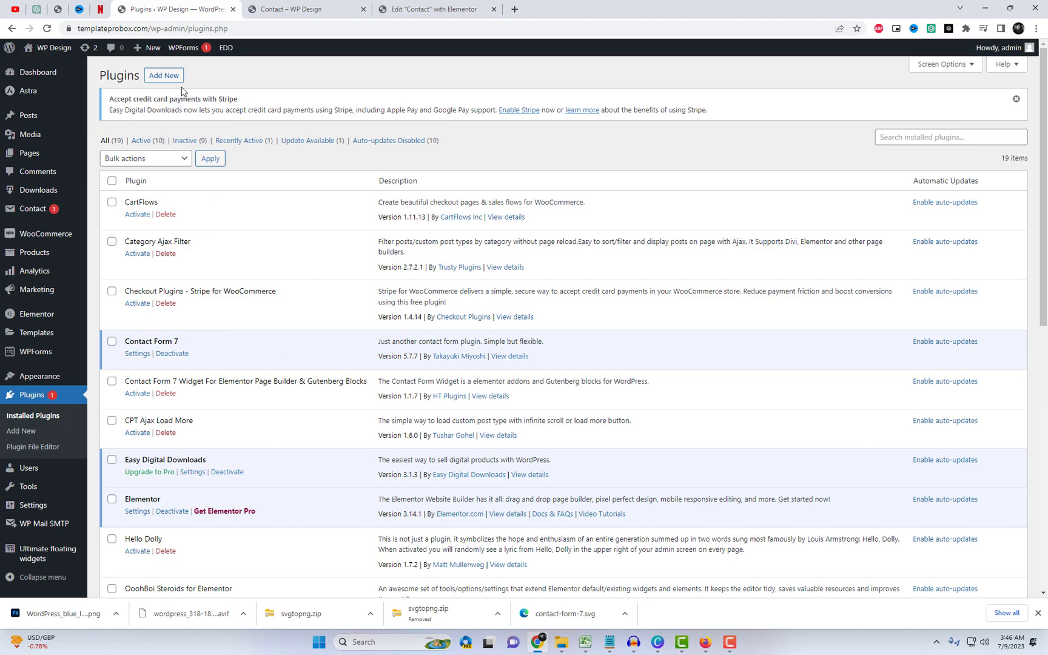
left_click(167, 75)
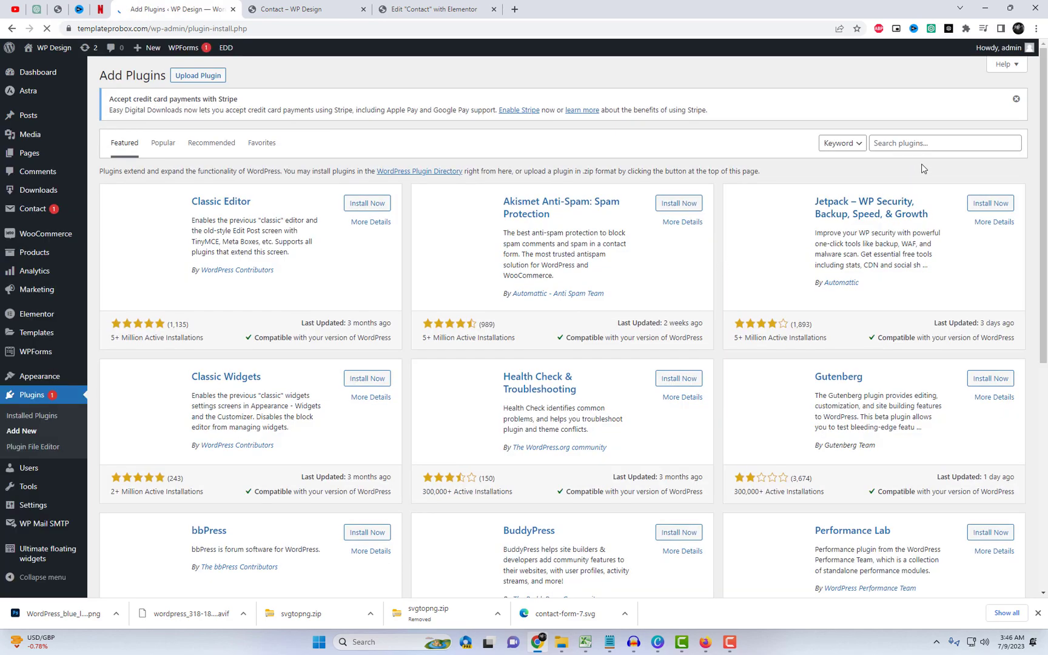
left_click(920, 144)
key("ctrl+v")
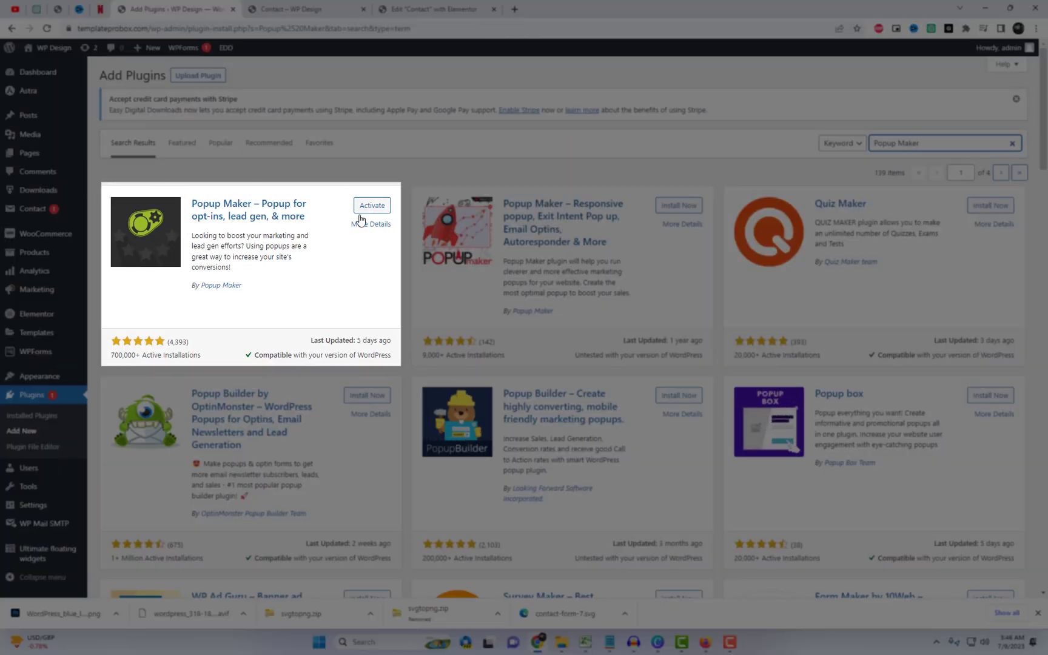
left_click(376, 208)
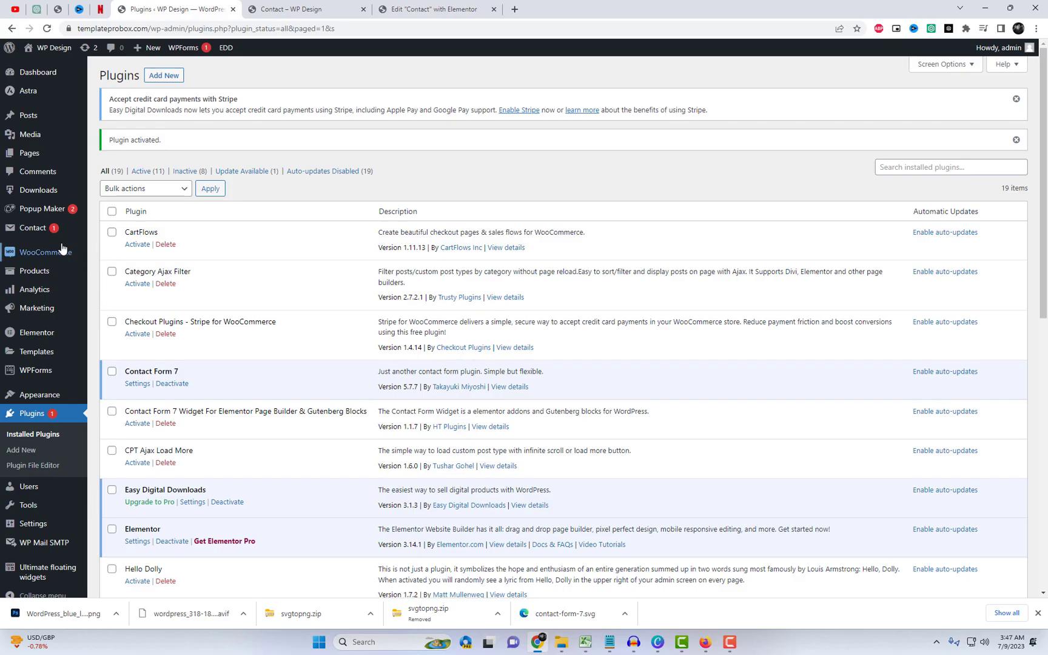
Step: Create a new popup in Popup Maker and name it "Thank you message"
mouse_move(58, 216)
left_click(134, 234)
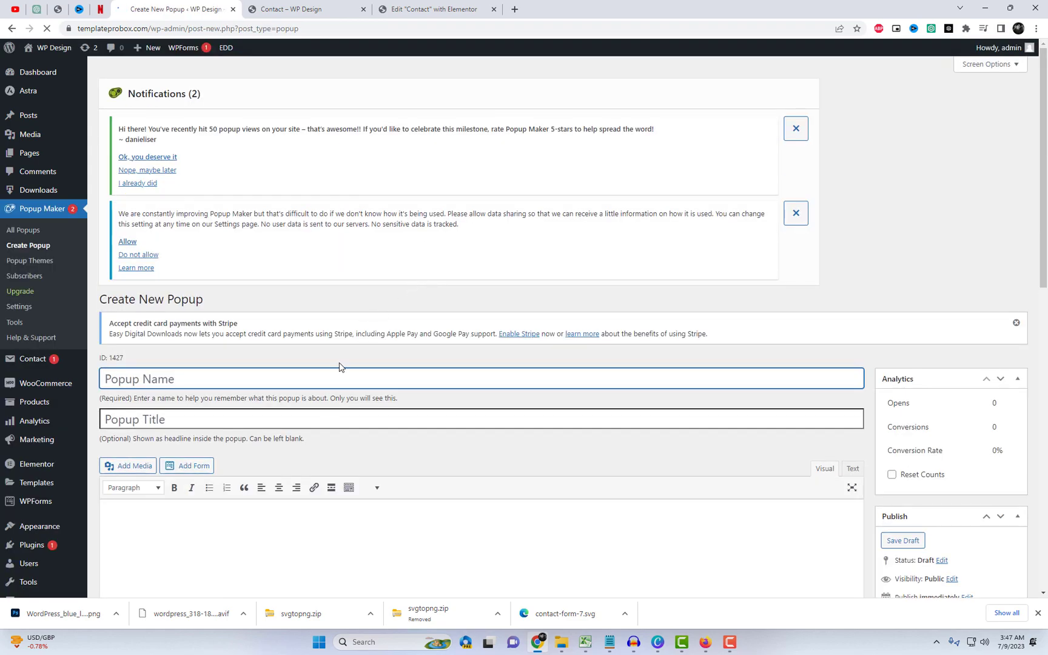
type("T")
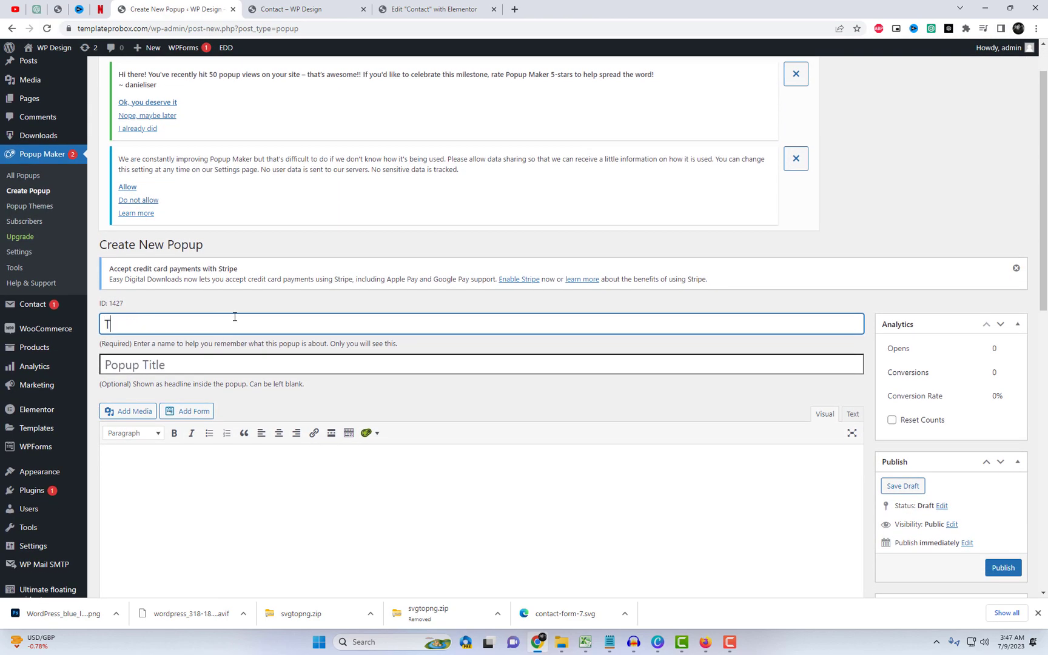
type("aank you message")
scroll(234, 311, "down", 3)
Step: Copy the full thank-you text from Notepad and paste it into the popup's content
left_click(226, 303)
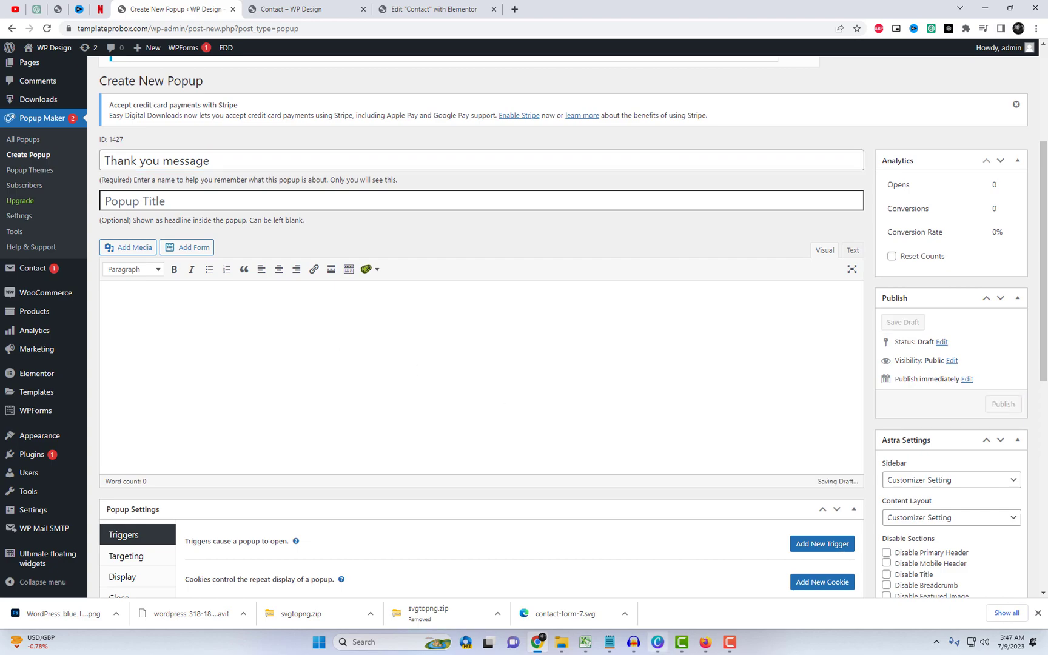
left_click(610, 642)
key("ctrl+a")
key("ctrl+c")
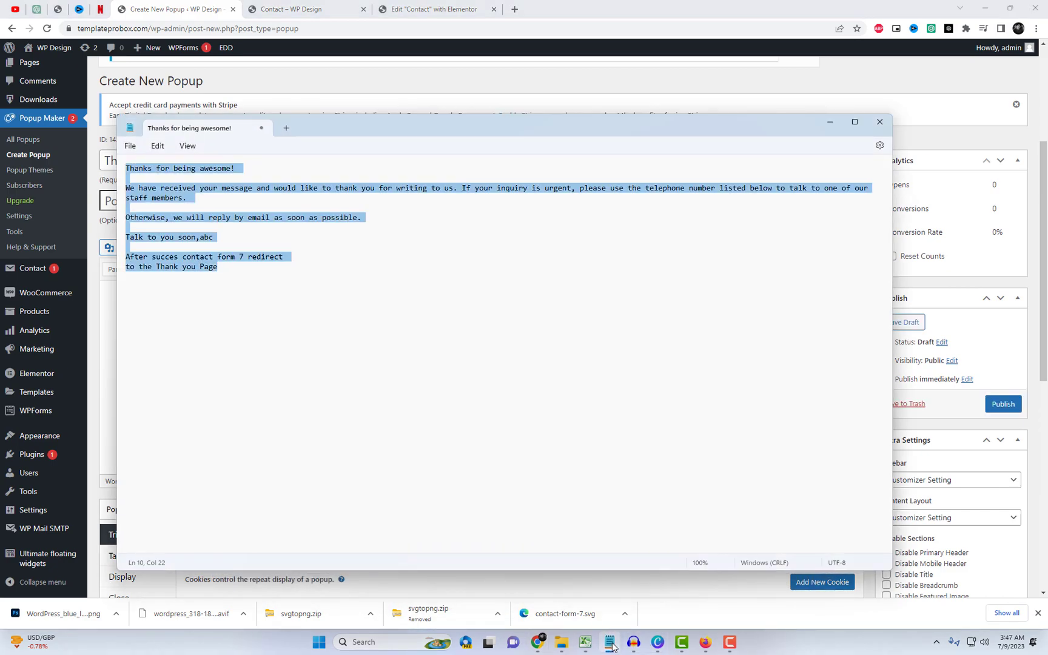
left_click(610, 643)
key("ctrl+v")
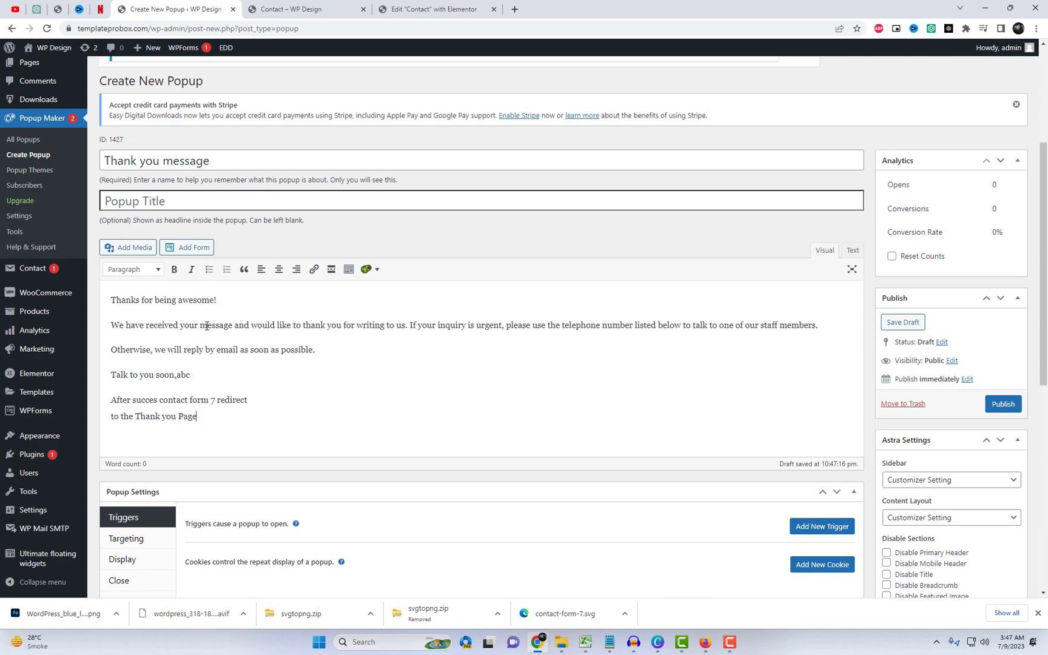
Step: Make the popup content's first line, "Thanks for being awesome!", bold
triple_click(197, 301)
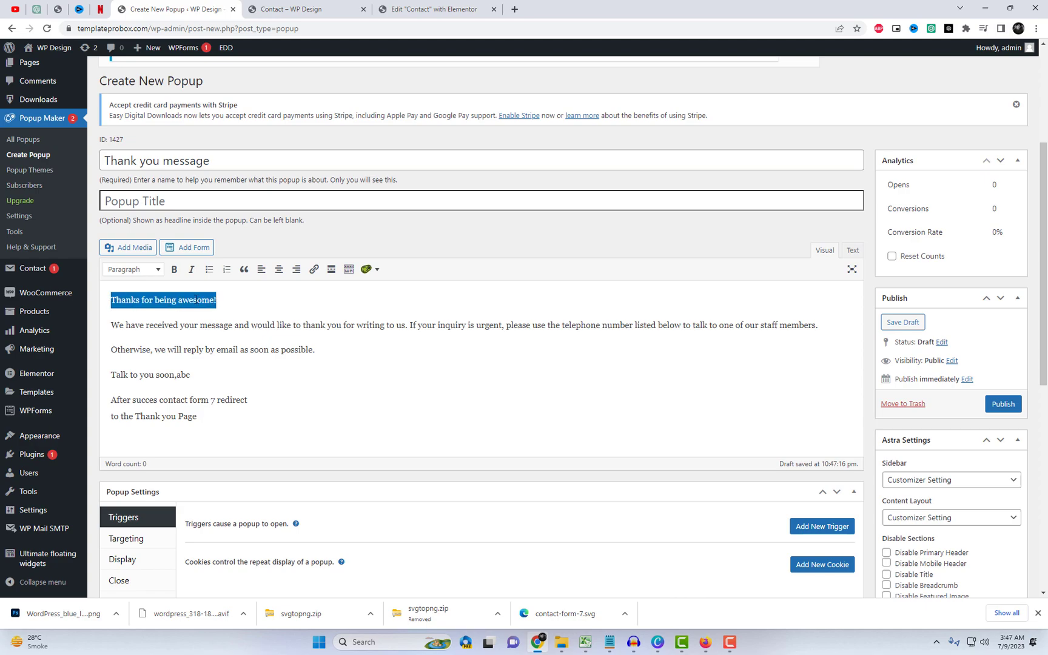
left_click(172, 276)
left_click(229, 425)
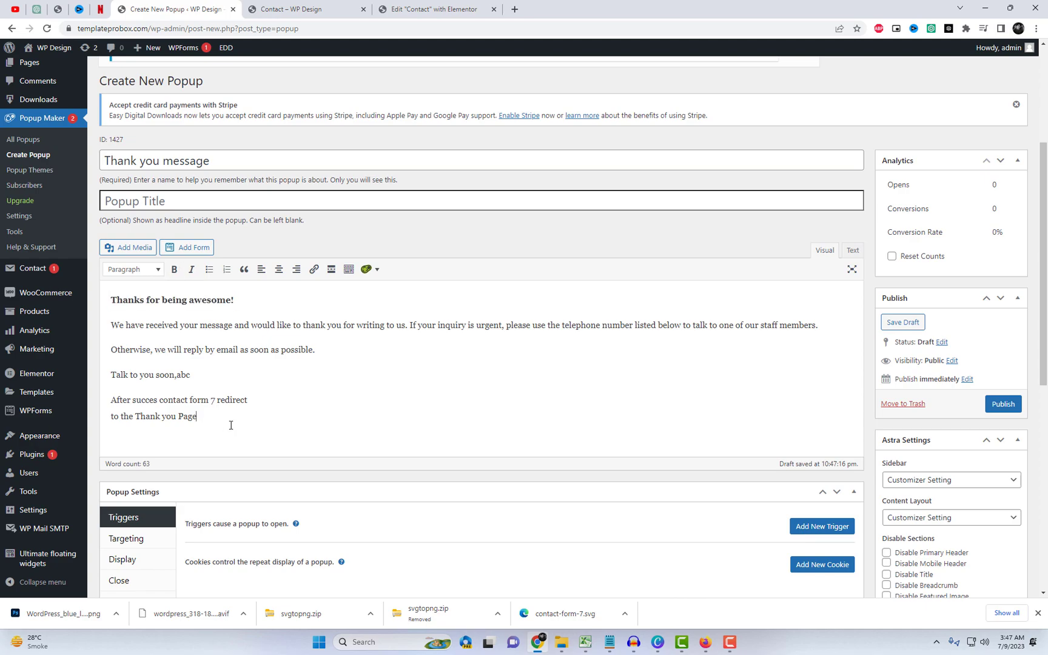
Step: Delete the closing text about redirecting to the Thank you Page and replace "abc" in the sign-off with "Company Name"
left_click_drag(226, 423, 114, 391)
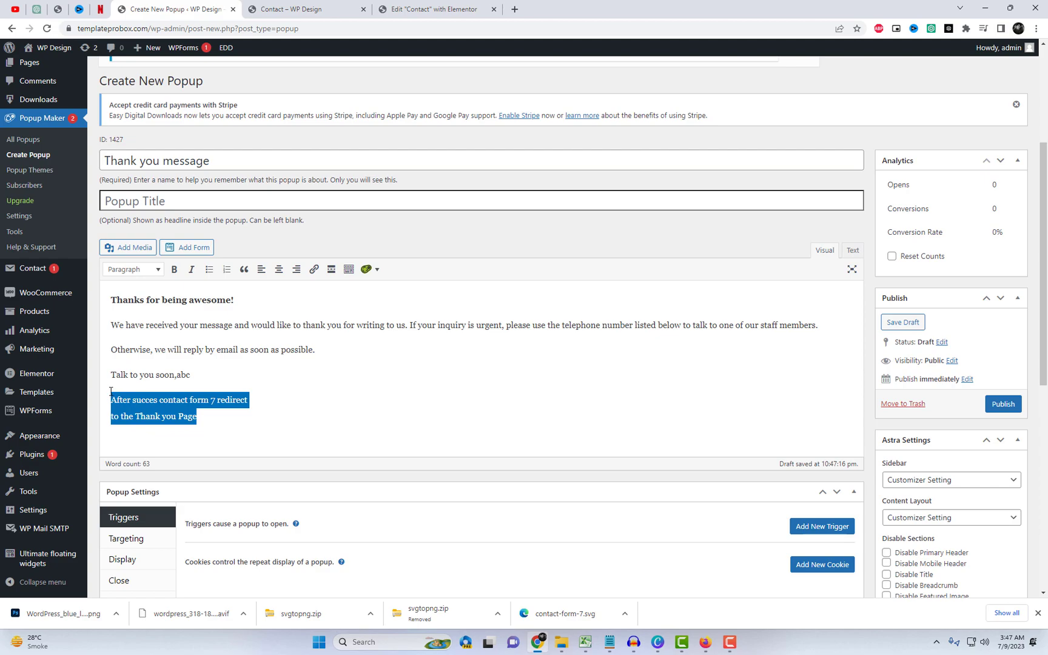
left_click(228, 413)
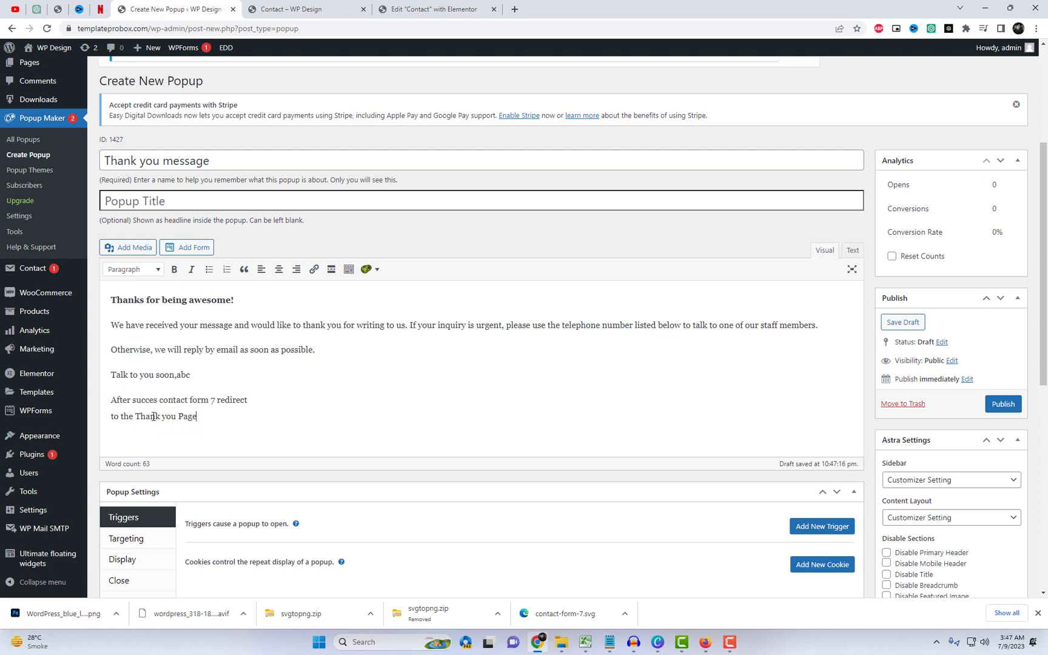
left_click(111, 417)
key("BackSpace")
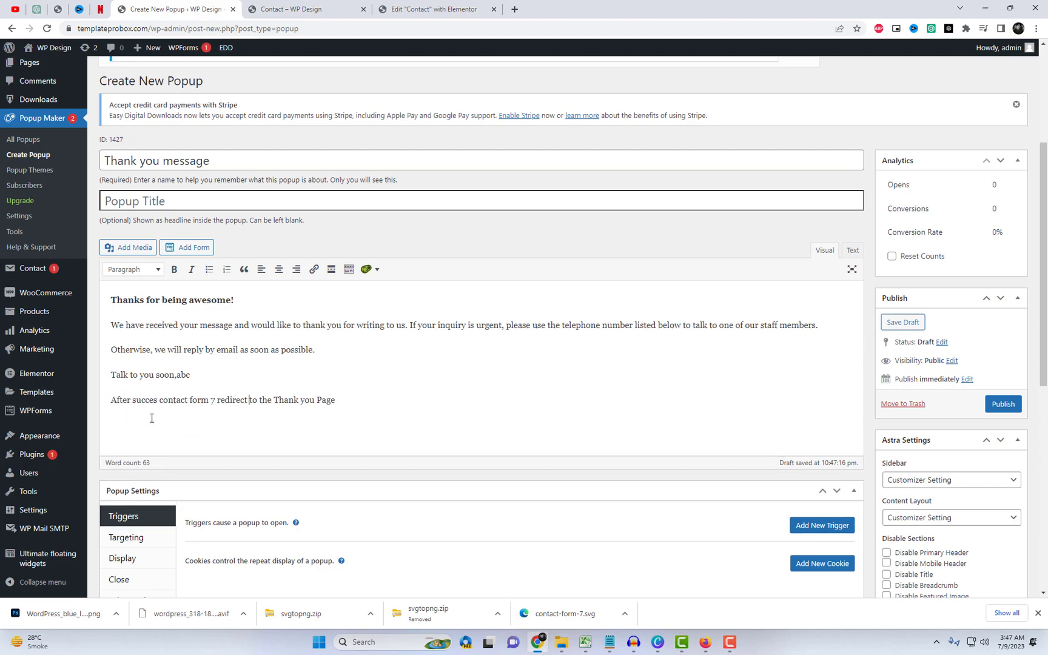
triple_click(176, 398)
key("BackSpace")
double_click(186, 376)
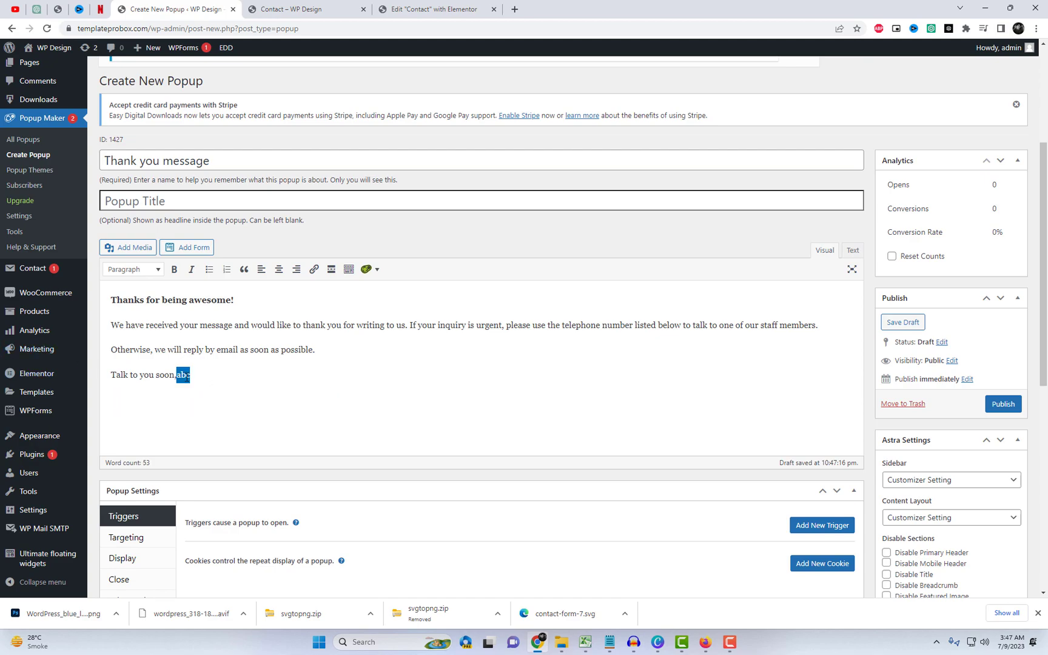
type("Company Name")
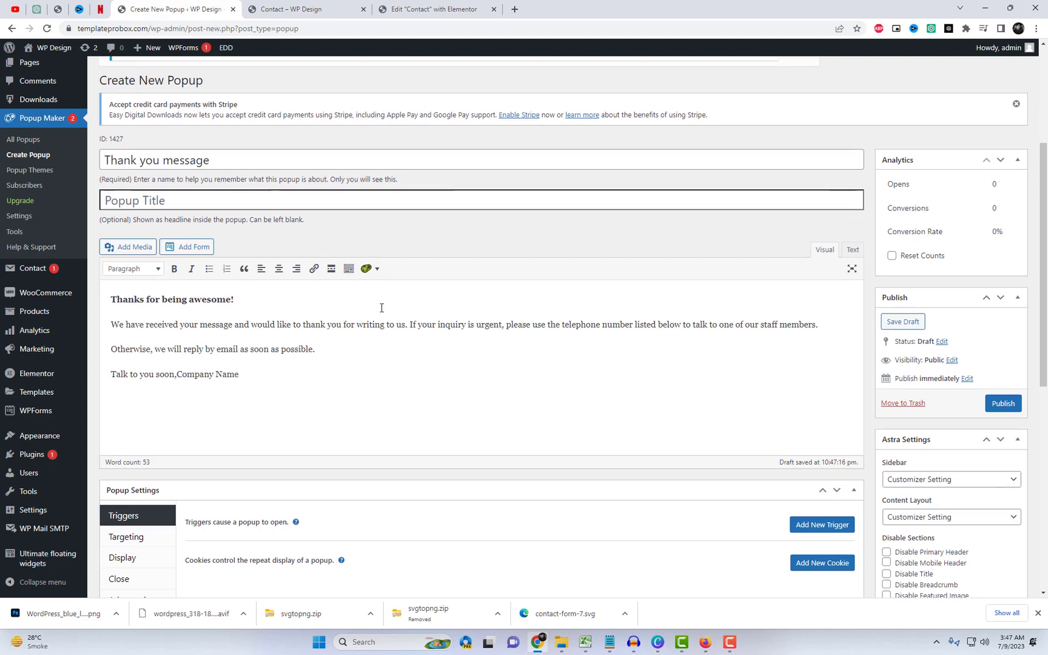
Step: Create a Form Submission trigger for the popup, with its cookie set to stop showing it on Contact Form 7 Success
scroll(382, 307, "down", 3)
left_click(805, 364)
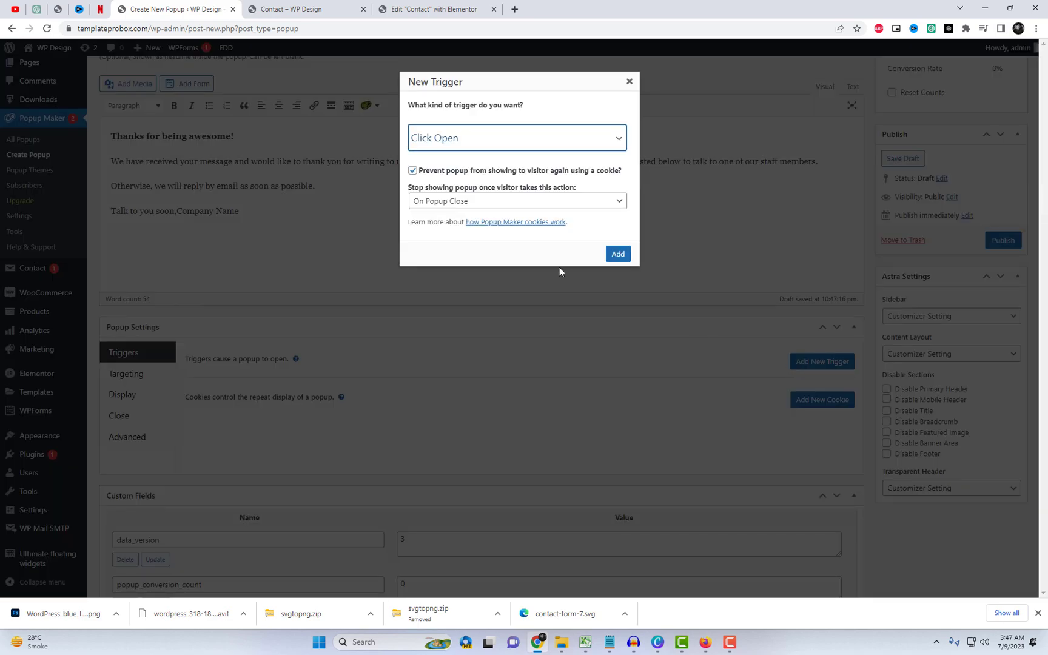
left_click(503, 141)
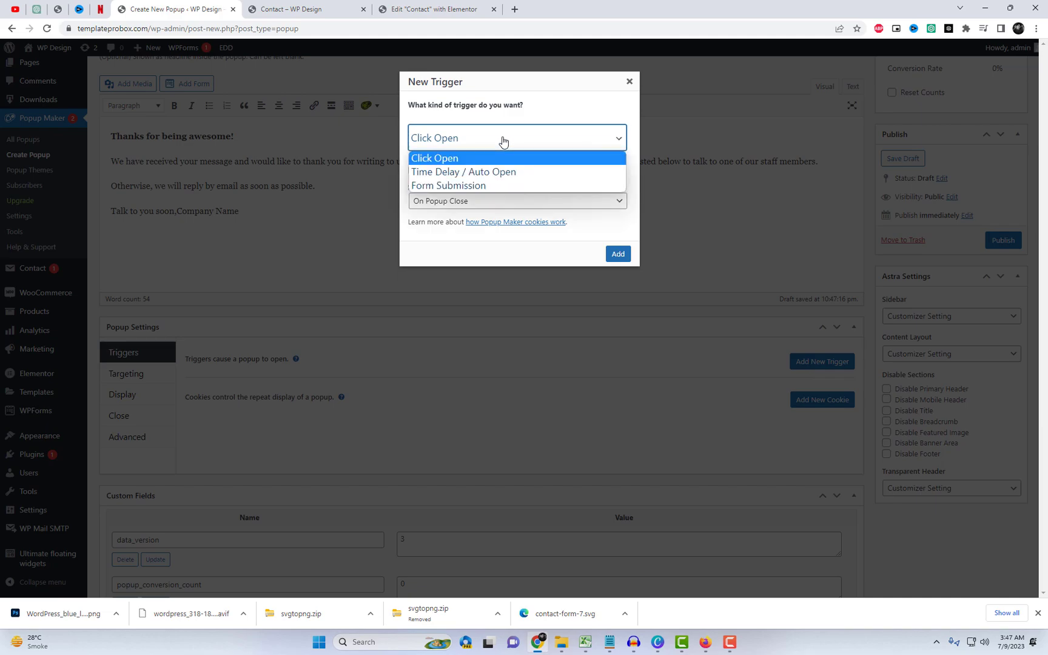
left_click(467, 185)
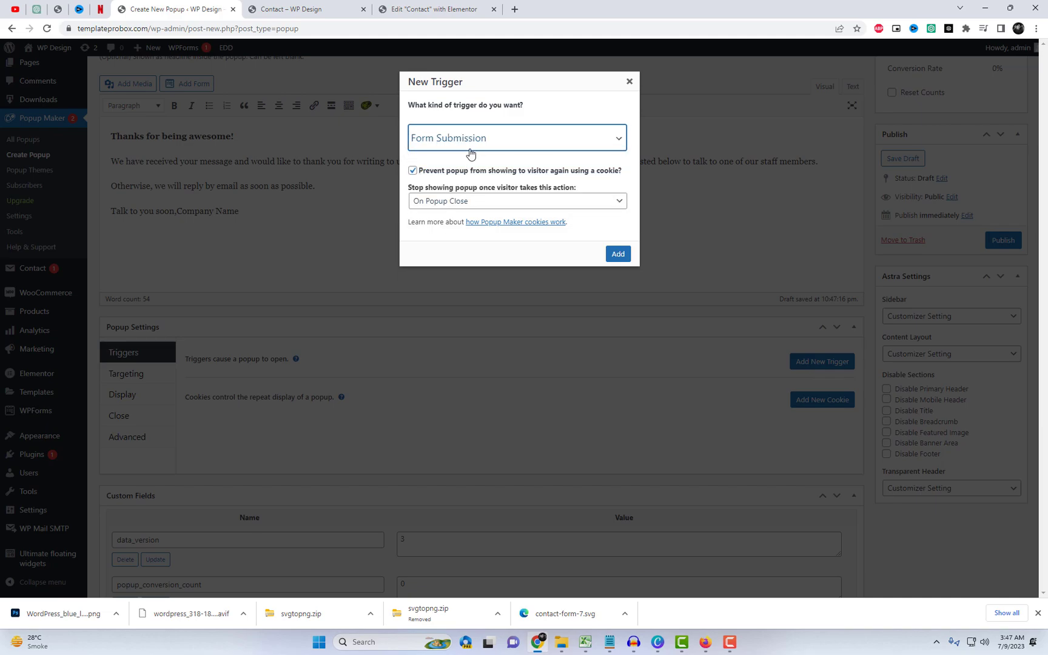
left_click(476, 202)
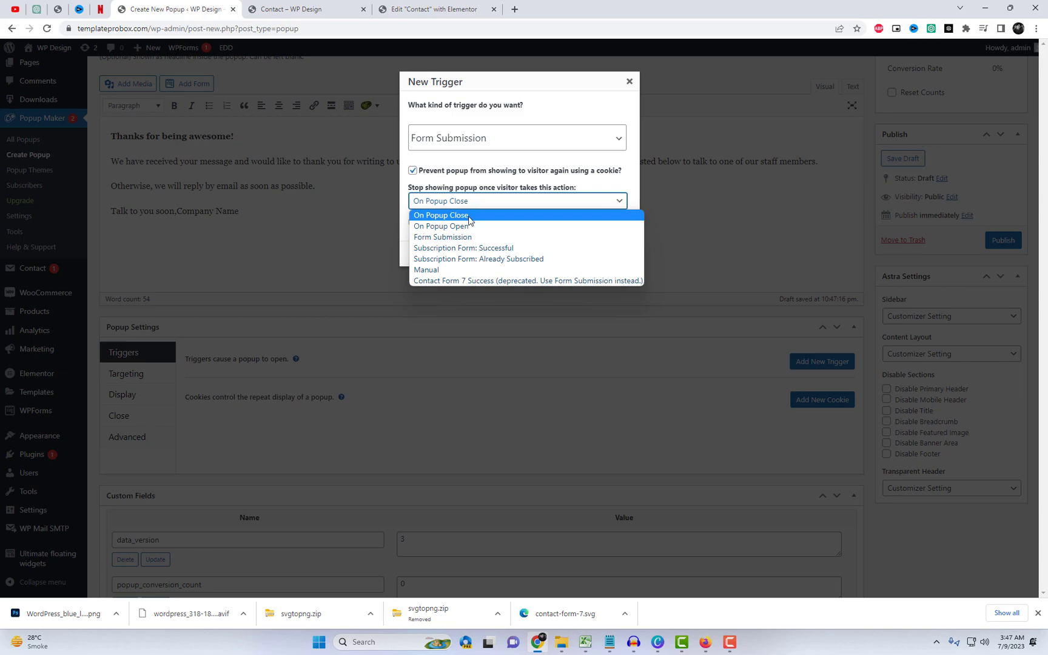
left_click(506, 279)
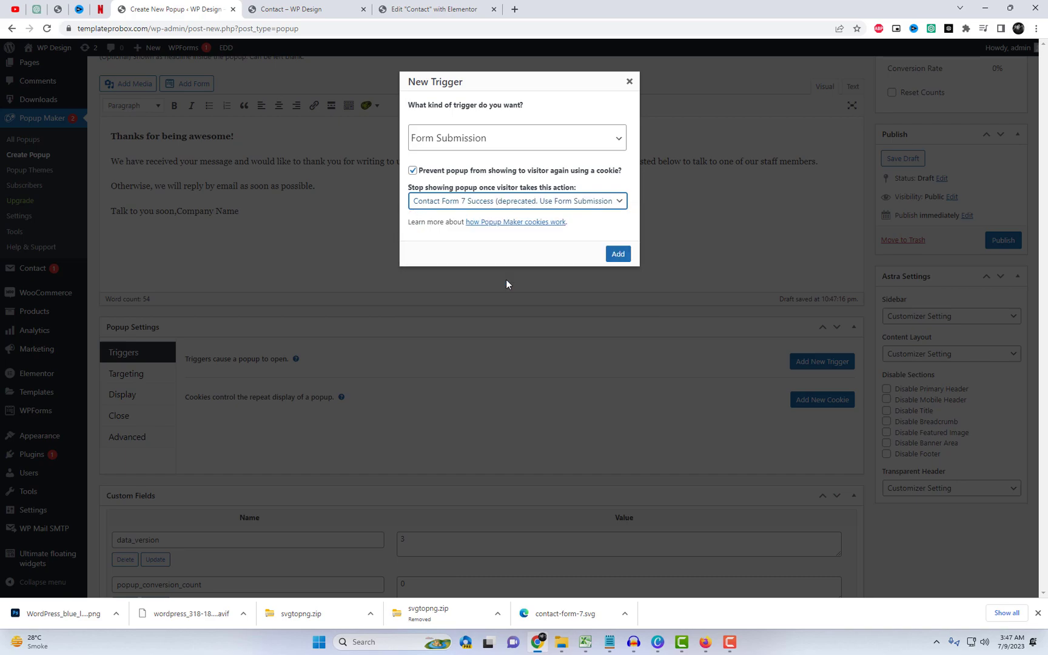
left_click(485, 139)
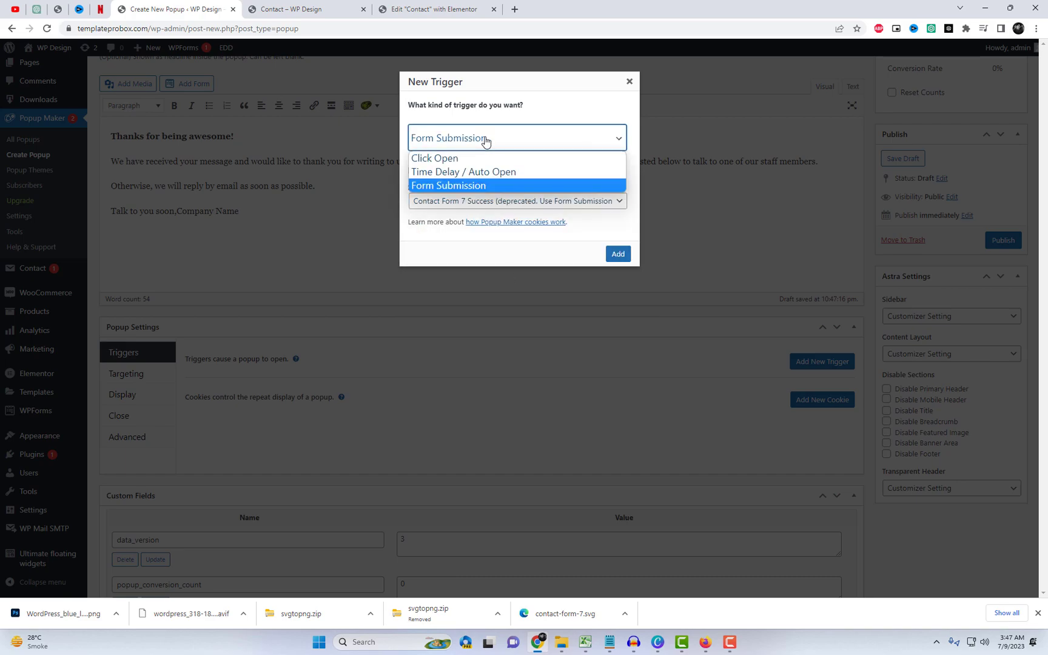
left_click(472, 186)
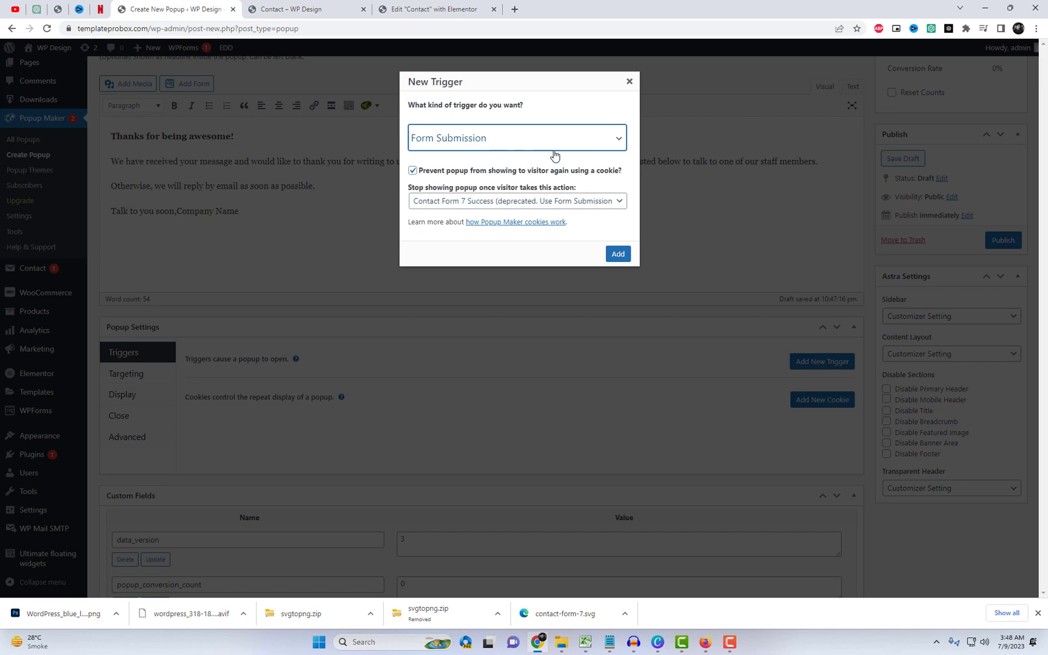
left_click(616, 254)
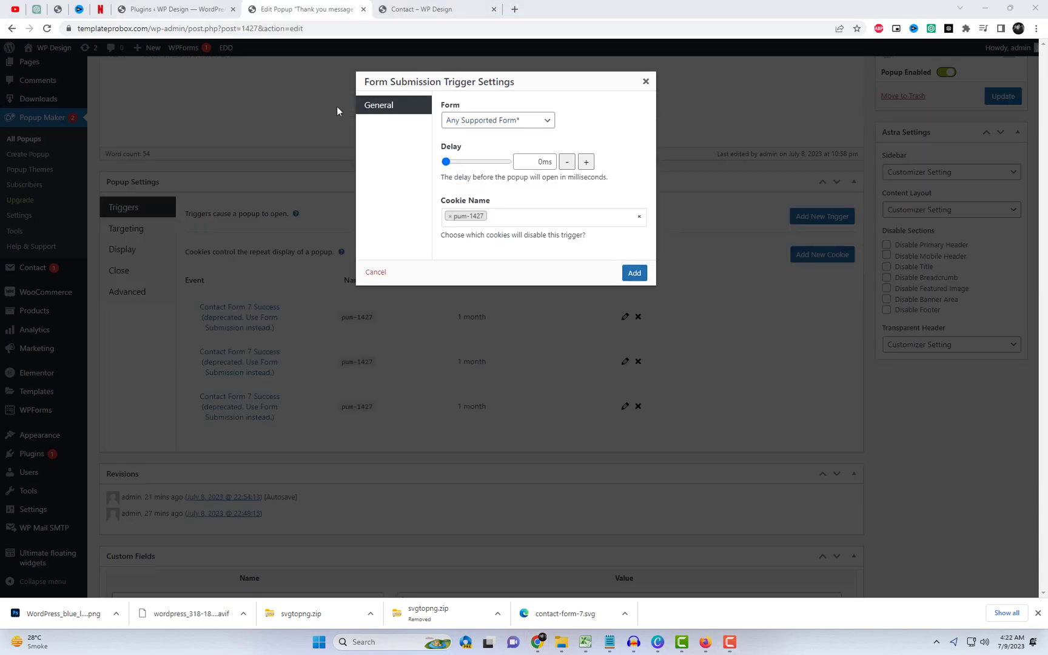
Step: Set the trigger's form to Any Contact Form 7 Form
left_click(489, 121)
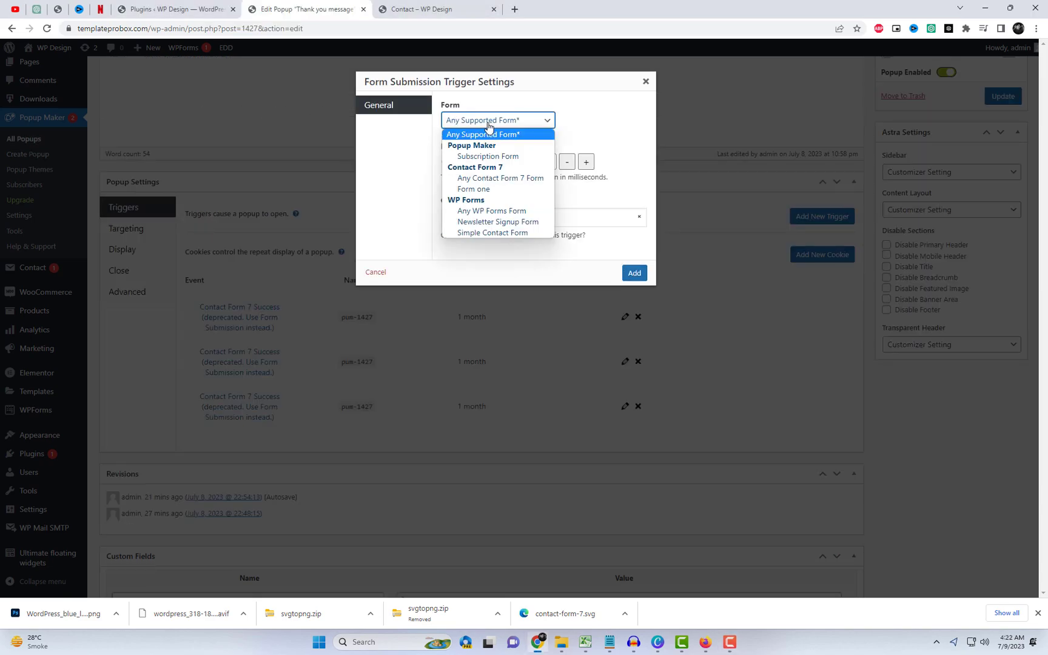
left_click(481, 177)
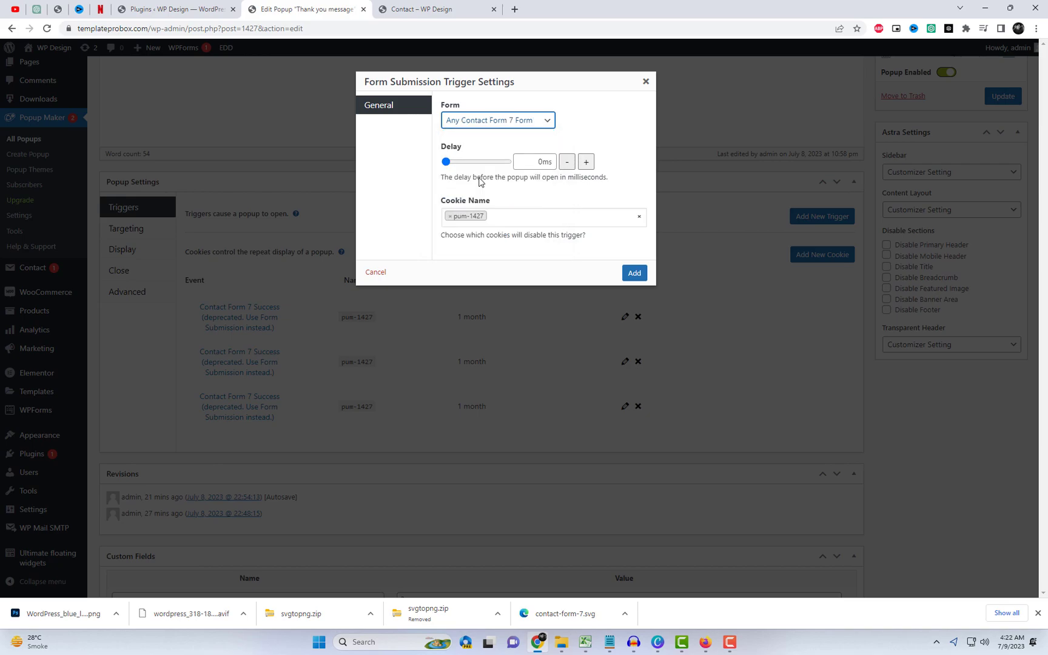
left_click(482, 126)
left_click(483, 191)
left_click(479, 120)
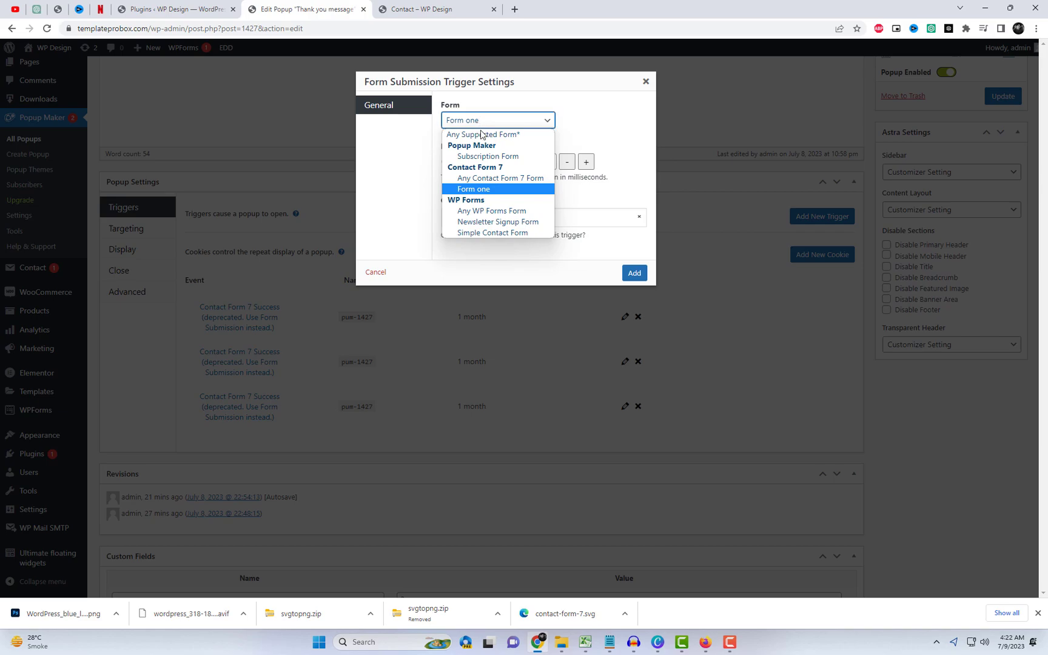
left_click(485, 179)
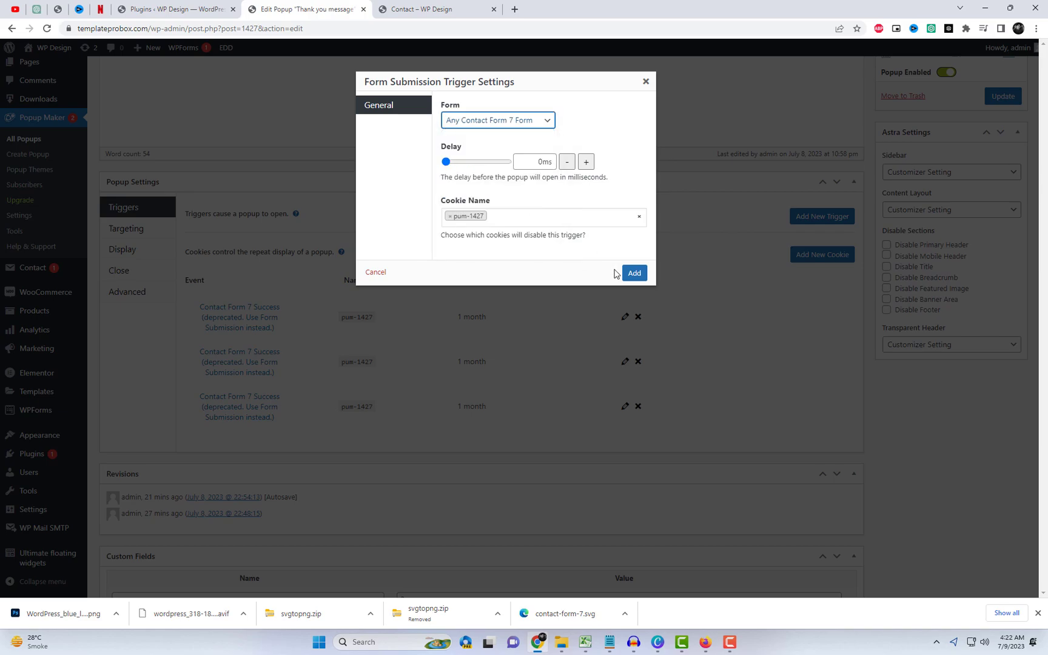
Step: Set the trigger's delay to 500 ms, add the trigger and publish the popup
left_click_drag(446, 162, 451, 166)
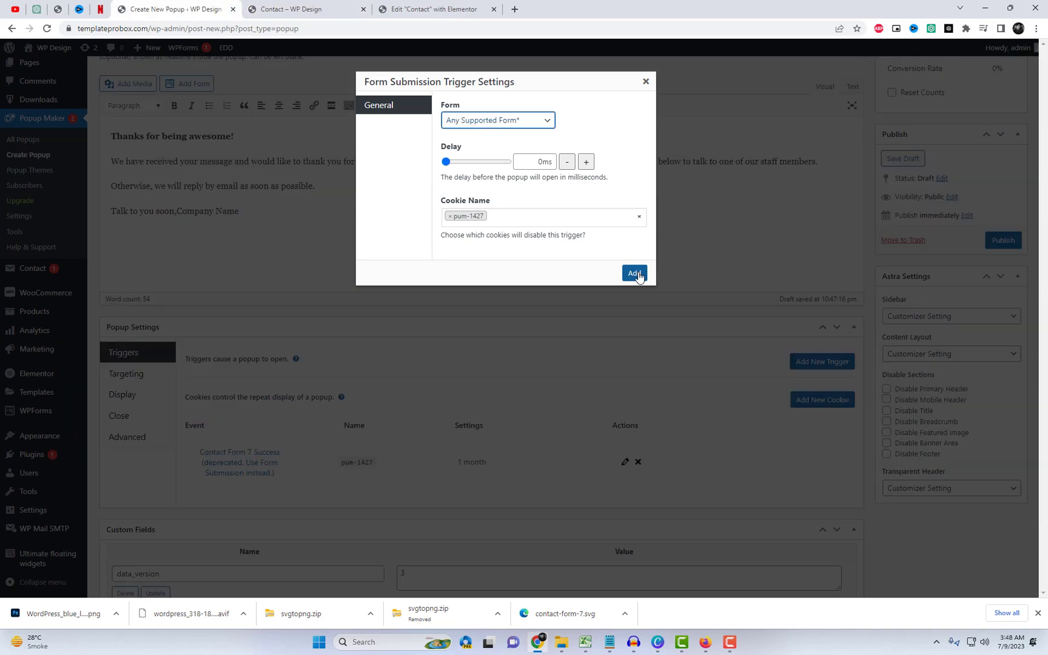
left_click_drag(447, 163, 449, 166)
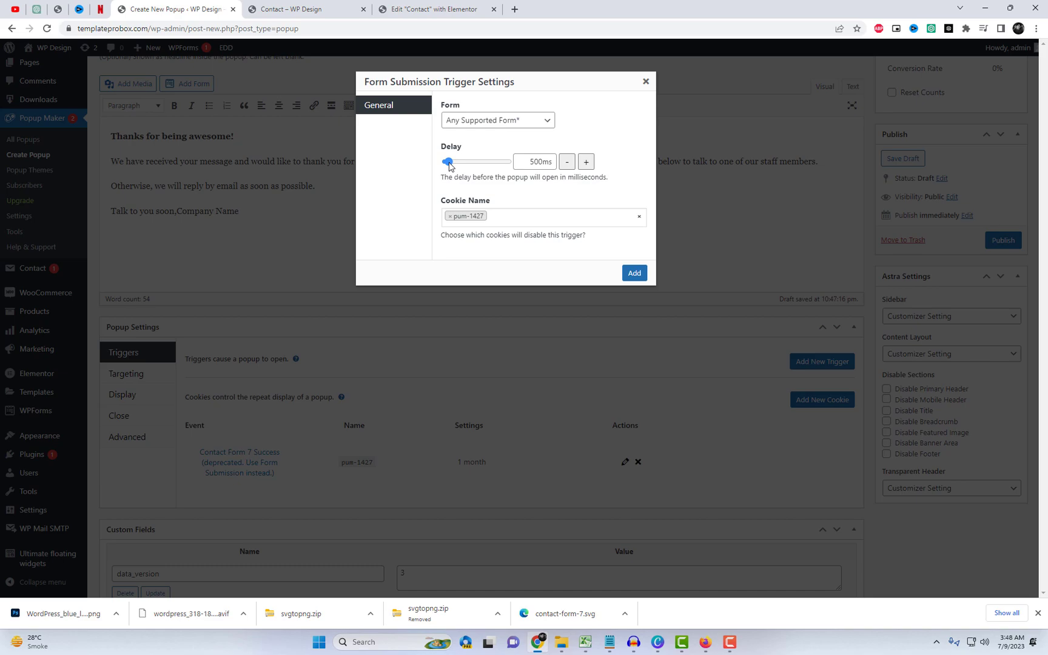
left_click(634, 273)
left_click(1002, 240)
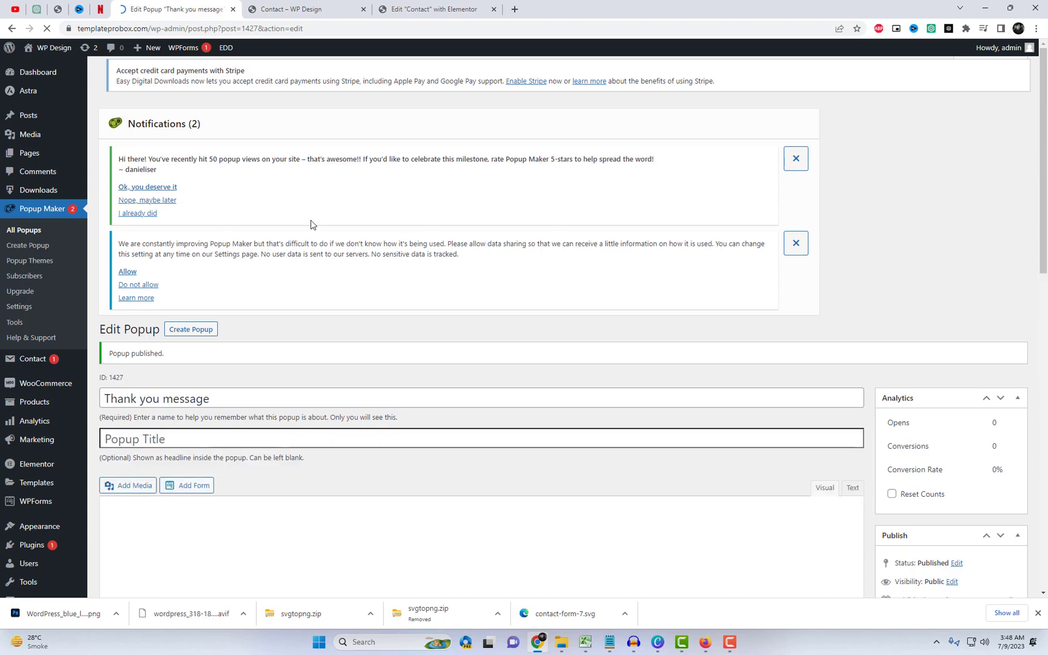
Step: Open the contact form "Form one" for editing in Contact Form 7
mouse_move(72, 163)
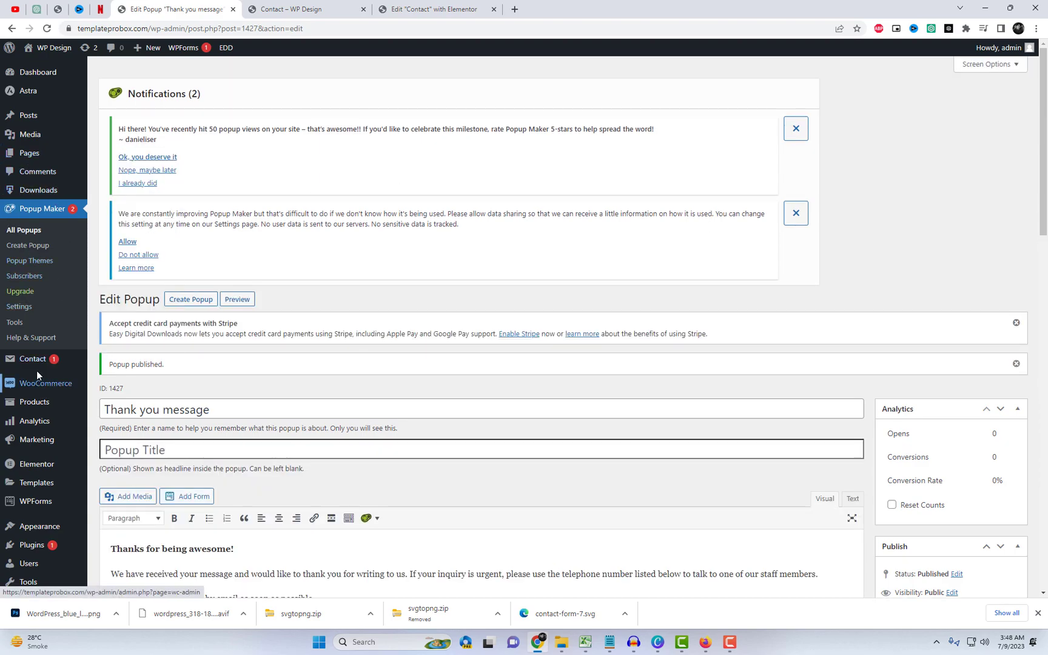
left_click(102, 362)
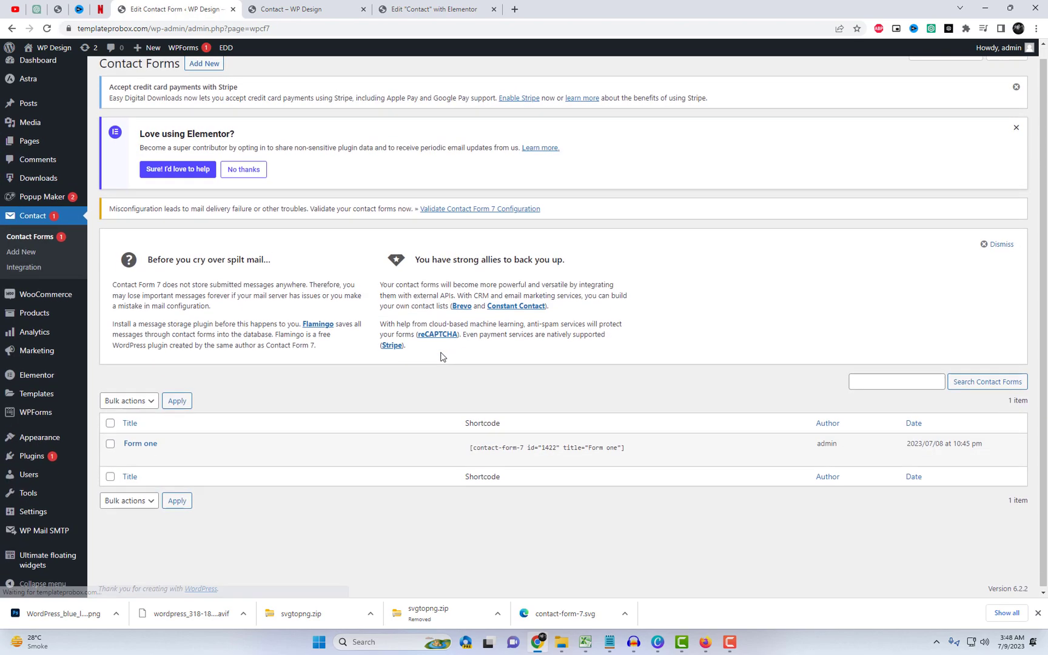
left_click(130, 456)
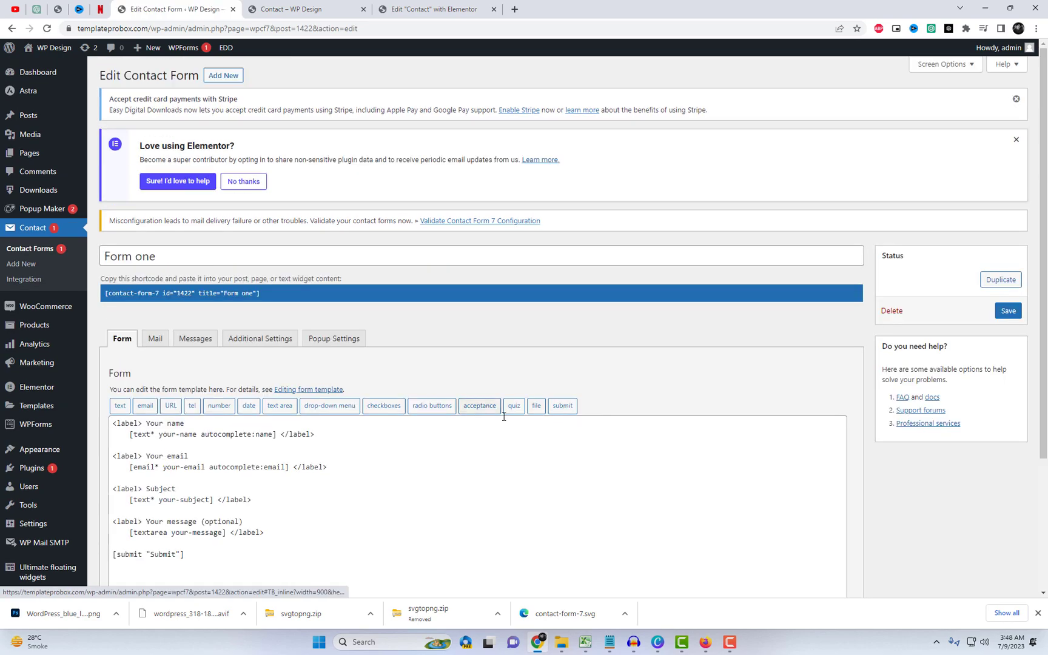
scroll(503, 416, "down", 3)
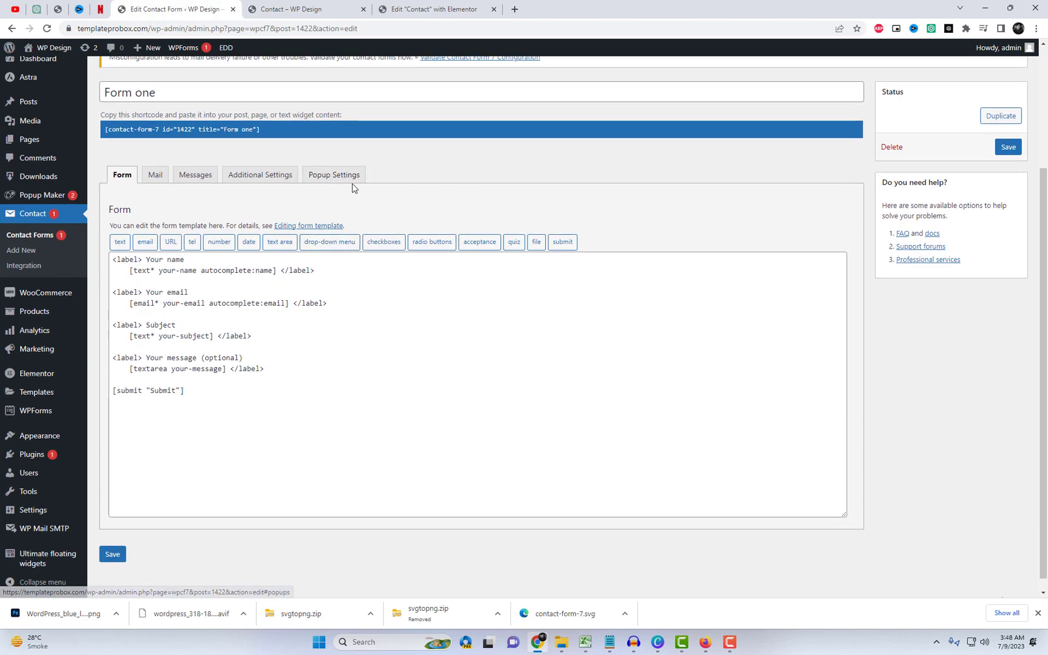
Step: Set Form one to open the "Thank you message" popup after successful submissions and save the form
left_click(328, 175)
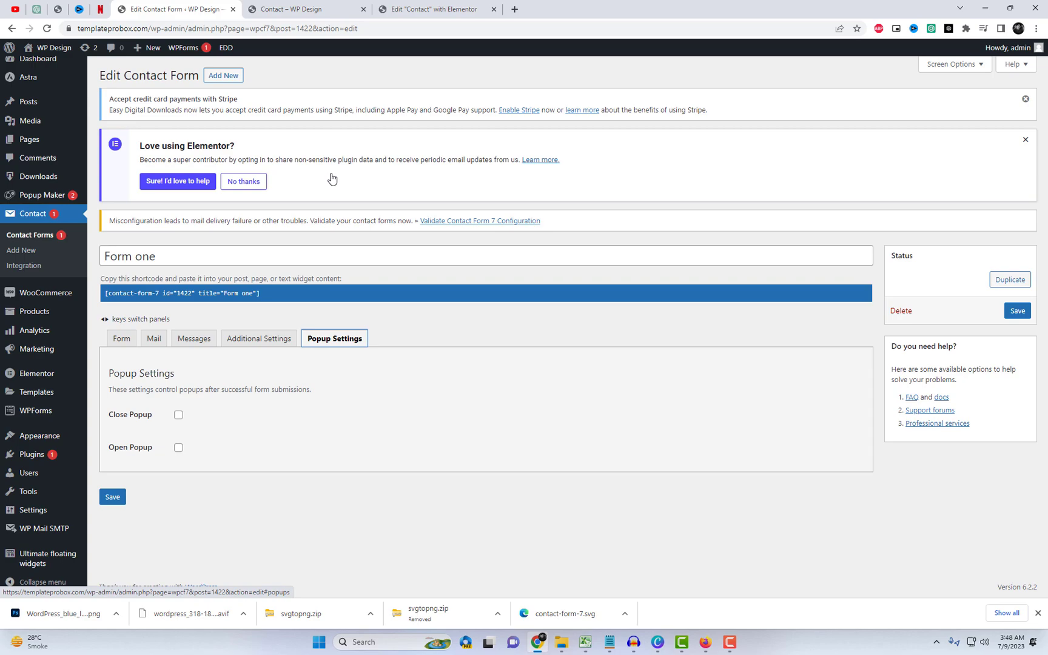
left_click(179, 448)
left_click(189, 479)
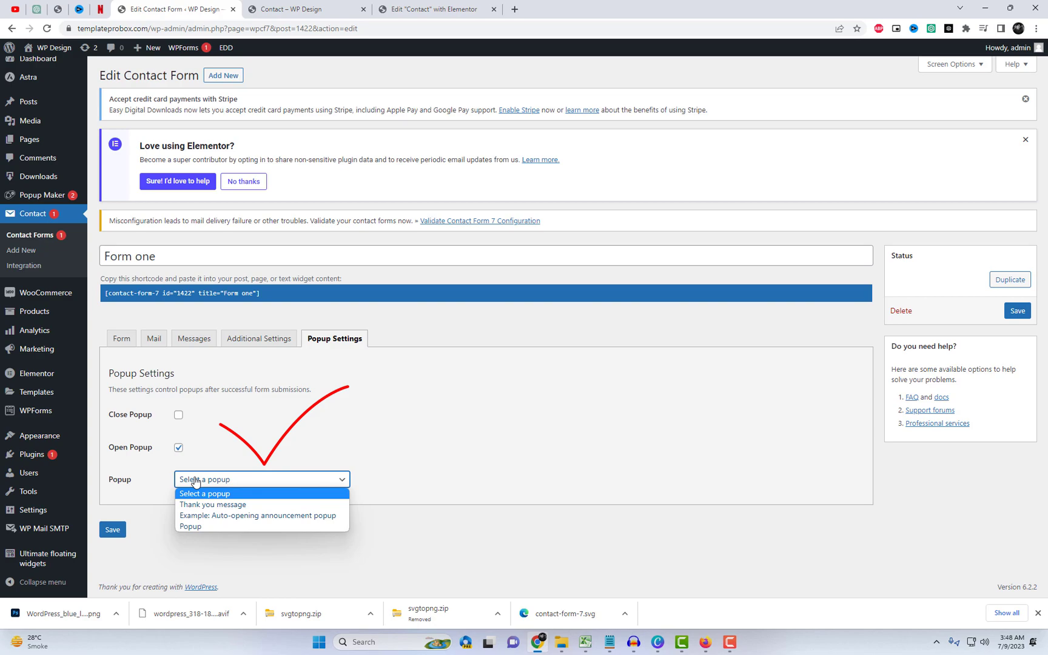
left_click(210, 504)
left_click(116, 534)
left_click(117, 536)
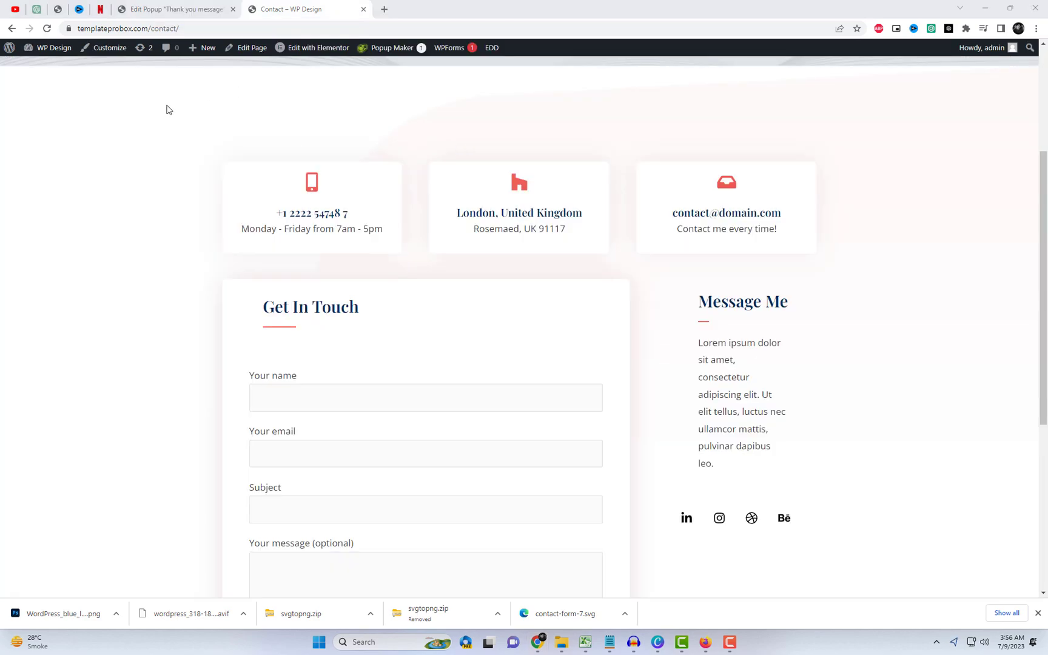
Step: On the live Contact page, fill in the name and e-mail, the subject "hello" and the message "this is test message for popup...."
scroll(388, 334, "down", 2)
type("c")
left_click(342, 338)
type("a")
left_click(342, 377)
left_click(322, 399)
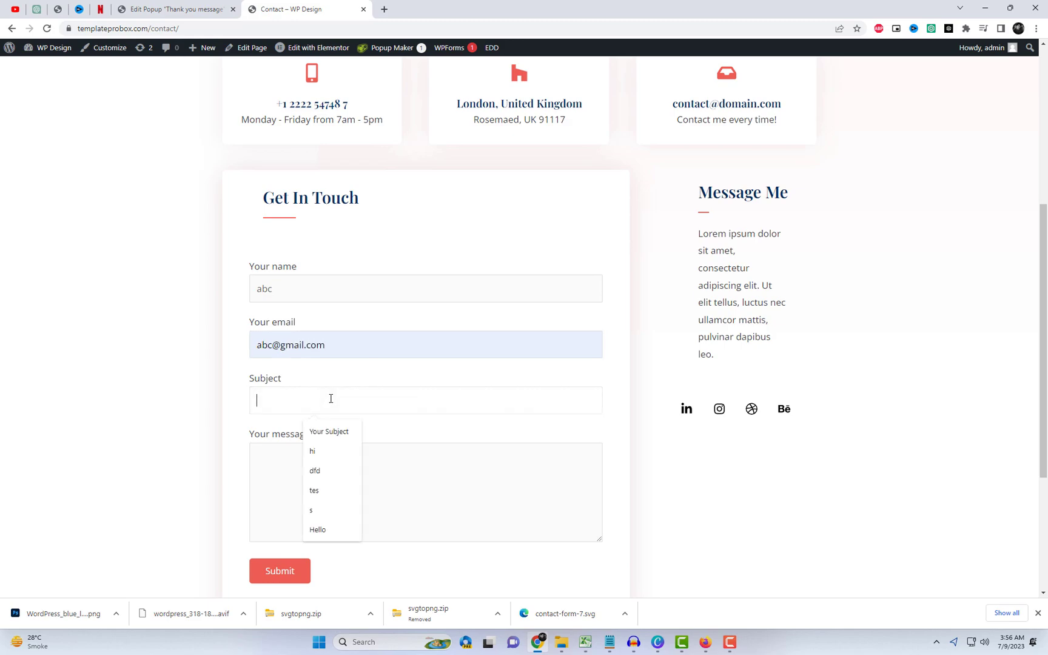
type("hello")
key("Tab")
type("t")
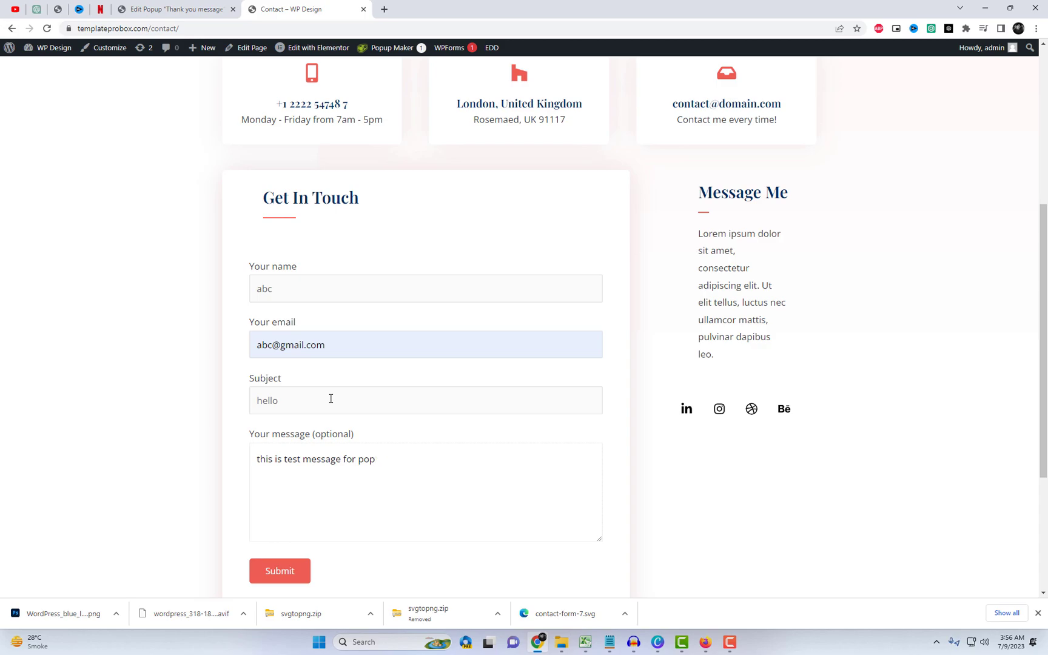
Step: Submit the contact form, check the text of the thank-you popup and close it
scroll(330, 397, "down", 1)
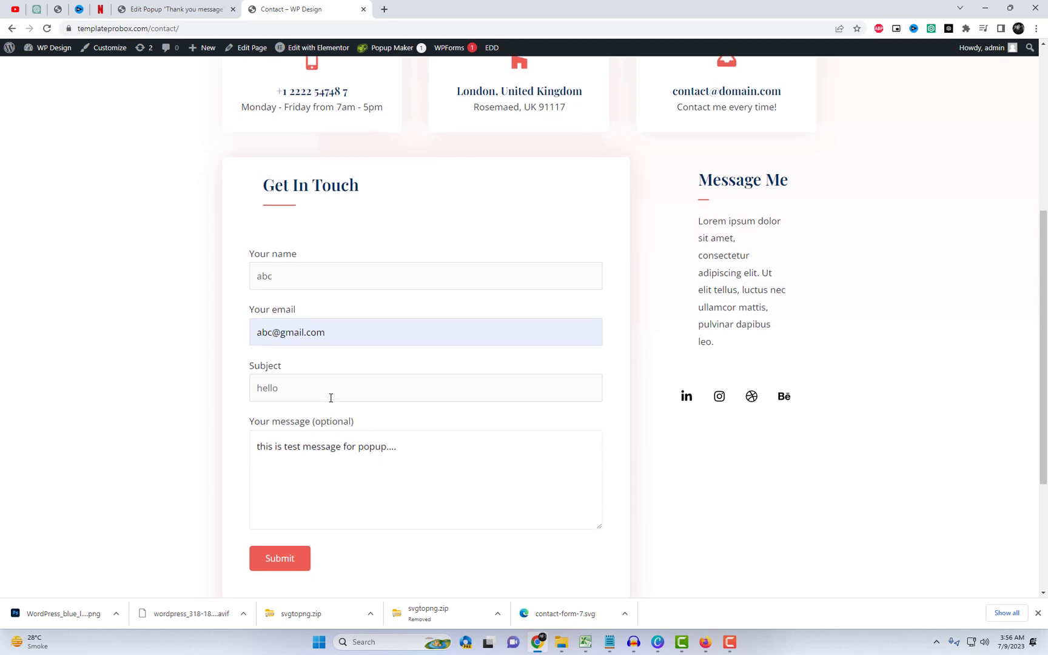
left_click(277, 531)
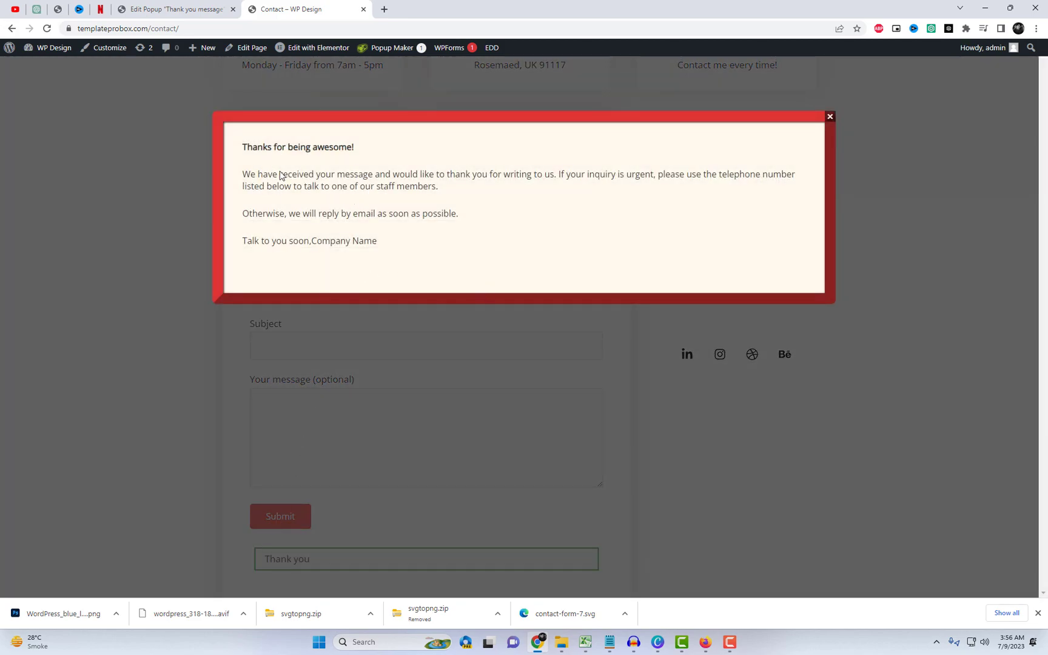
left_click_drag(242, 149, 389, 239)
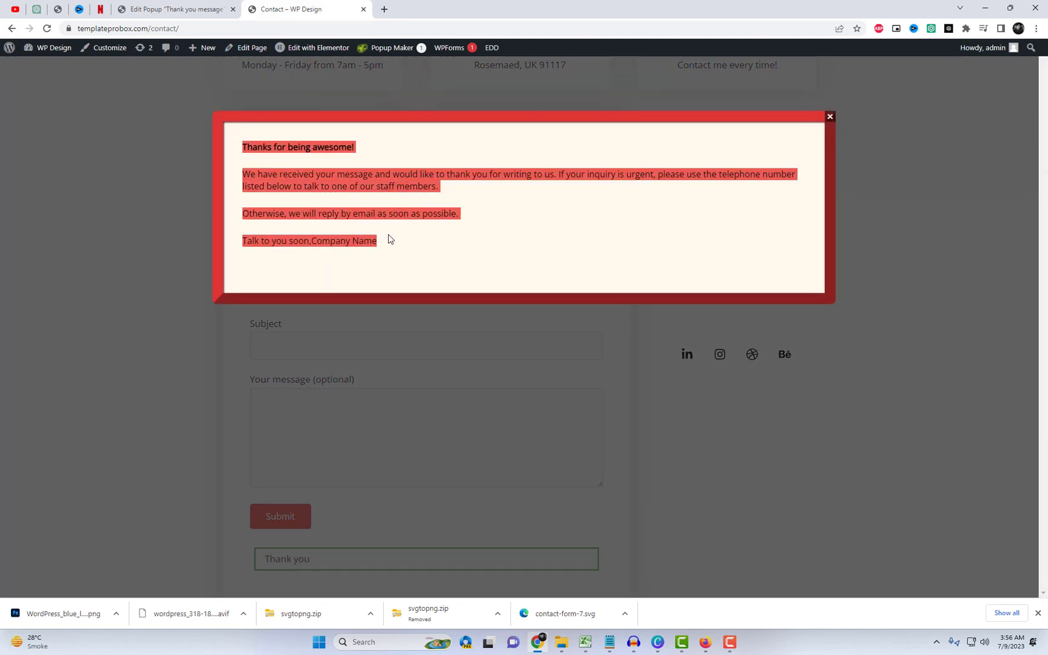
left_click(829, 116)
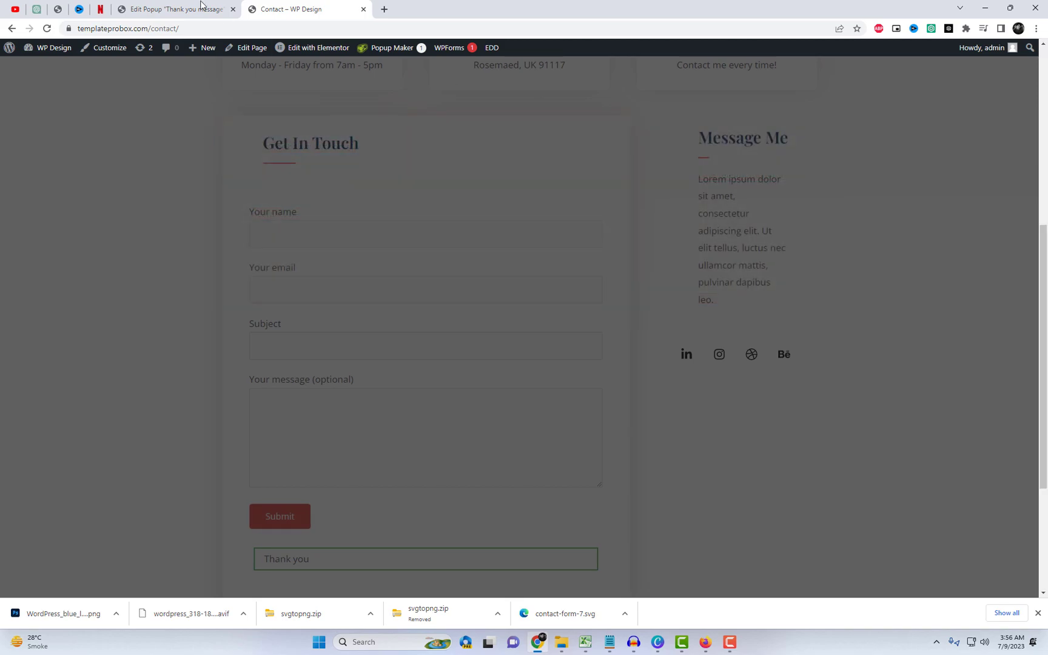
Step: In the "Thank you message" popup's appearance settings, try the Framed Border theme and then the Hello Box theme
left_click(176, 9)
scroll(360, 371, "down", 5)
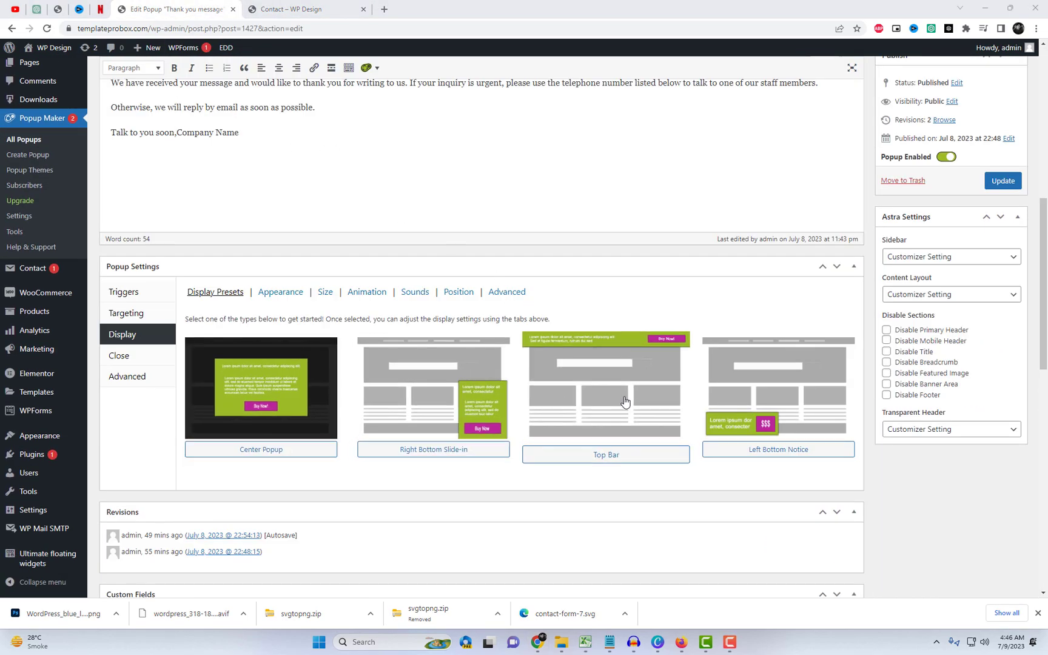
left_click(278, 292)
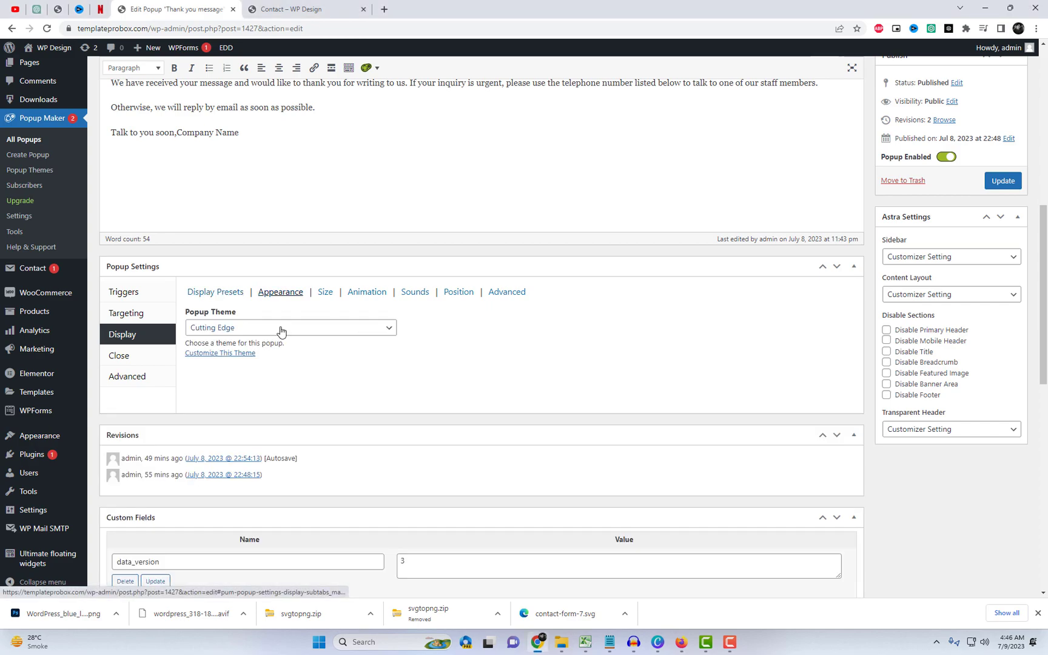
left_click(282, 327)
left_click(267, 396)
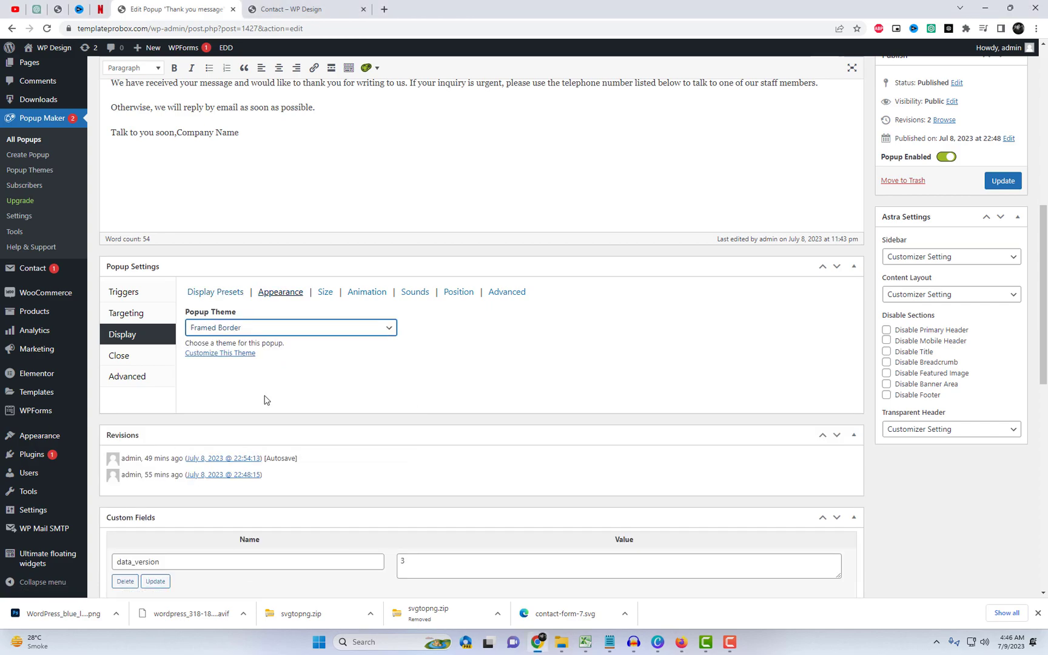
left_click(265, 330)
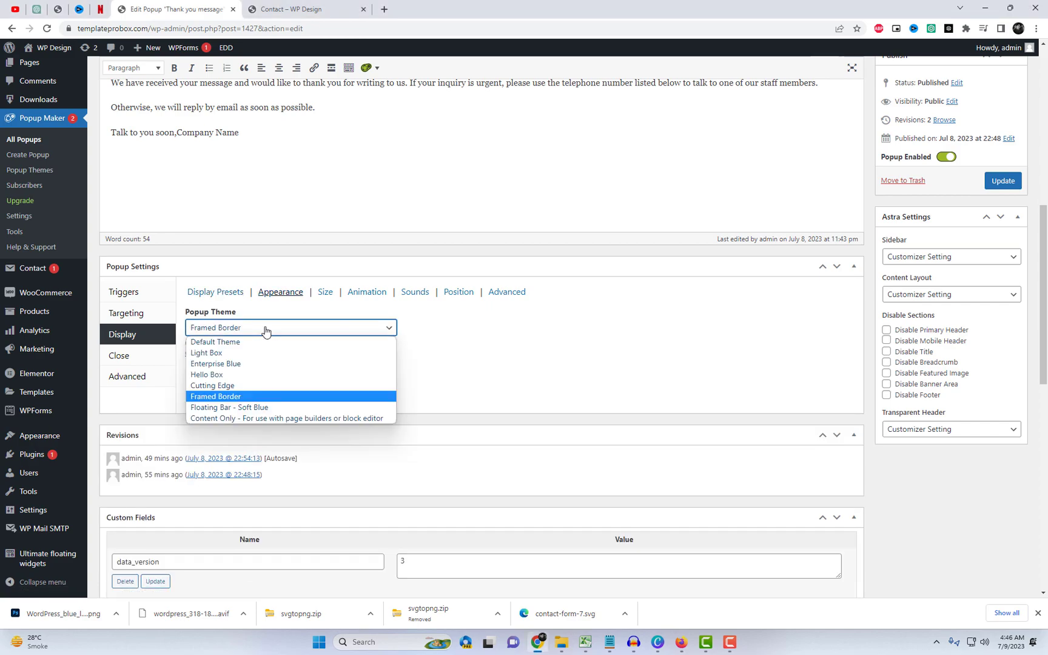
left_click(252, 374)
left_click(257, 328)
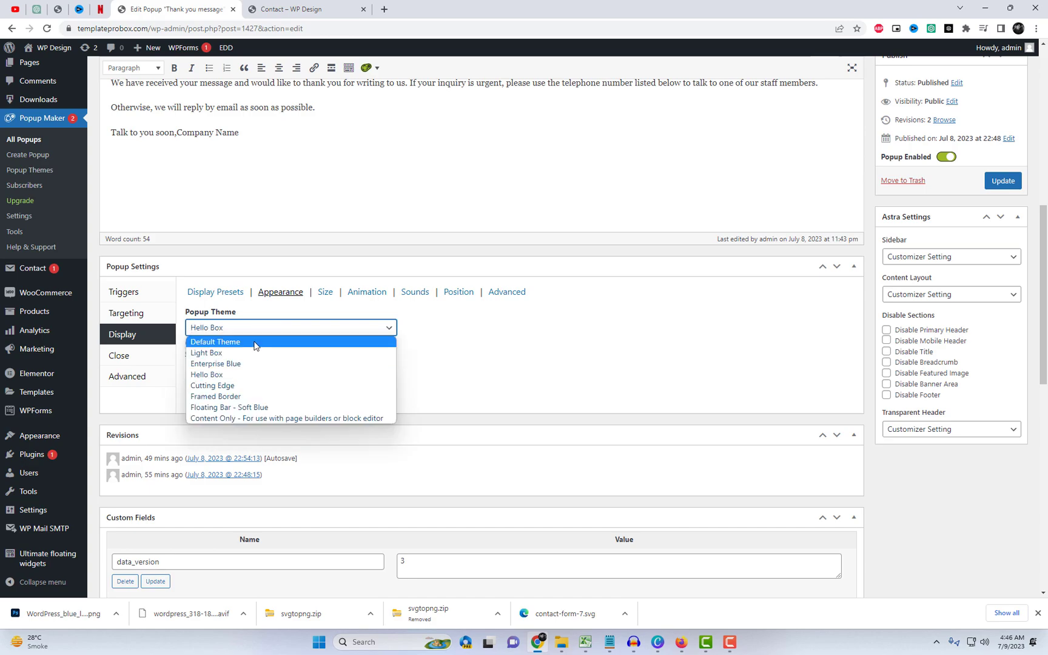
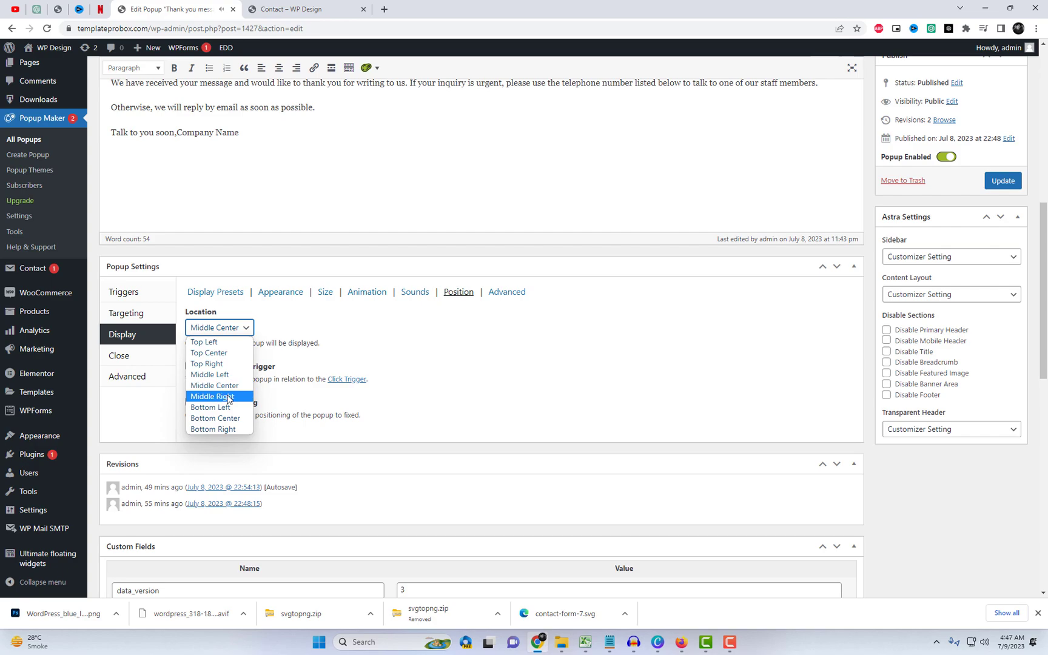
Step: Try Bottom Left as the popup's location, set it back to Middle Center and update the popup
left_click(234, 327)
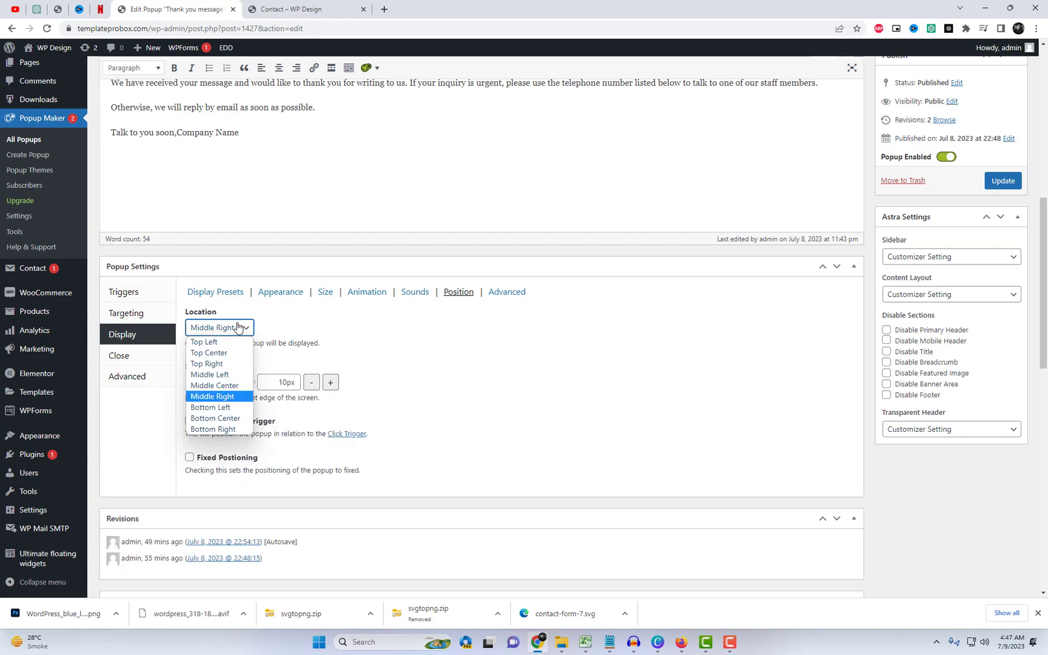
left_click(226, 408)
left_click(218, 327)
left_click(224, 387)
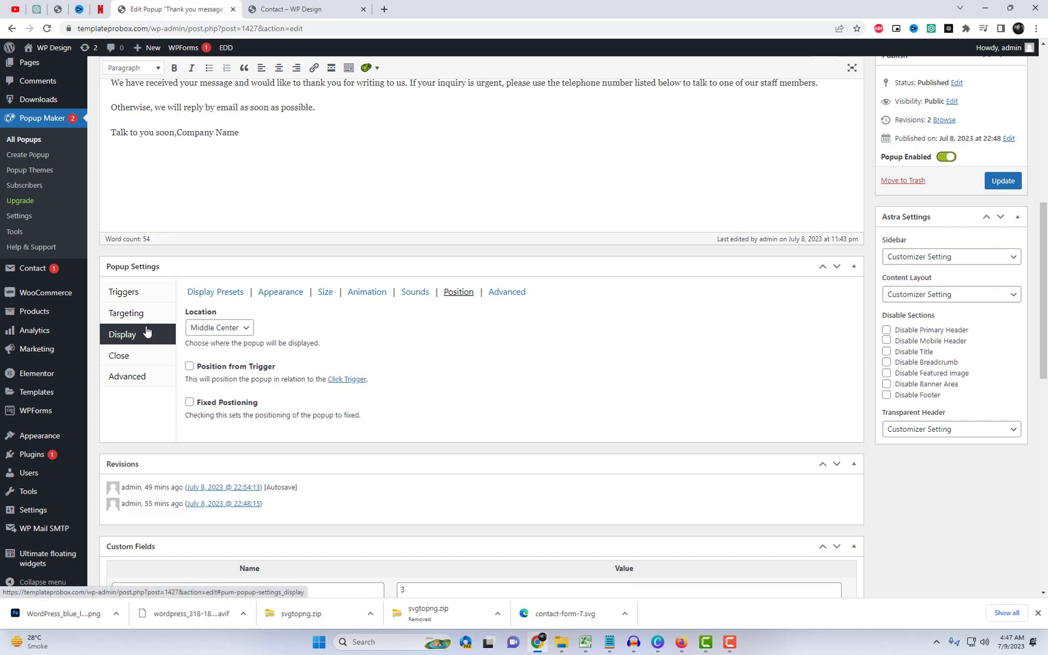
left_click(232, 297)
left_click(1002, 180)
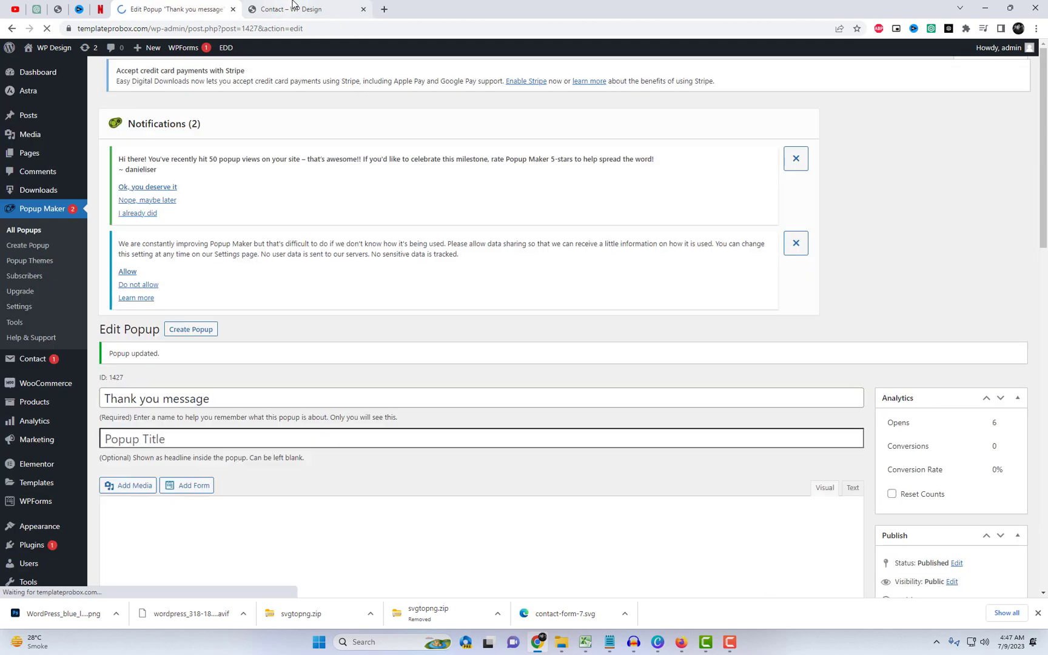
Step: Return to the live Contact page, close the open thank-you popup and reload the page
left_click(290, 9)
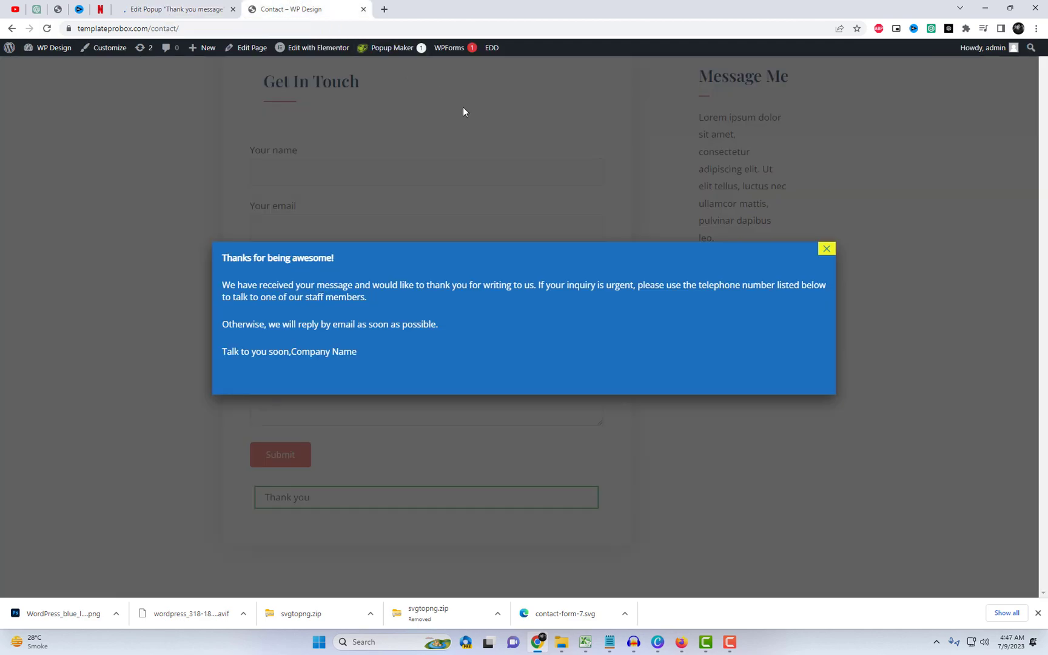
left_click(827, 250)
right_click(831, 192)
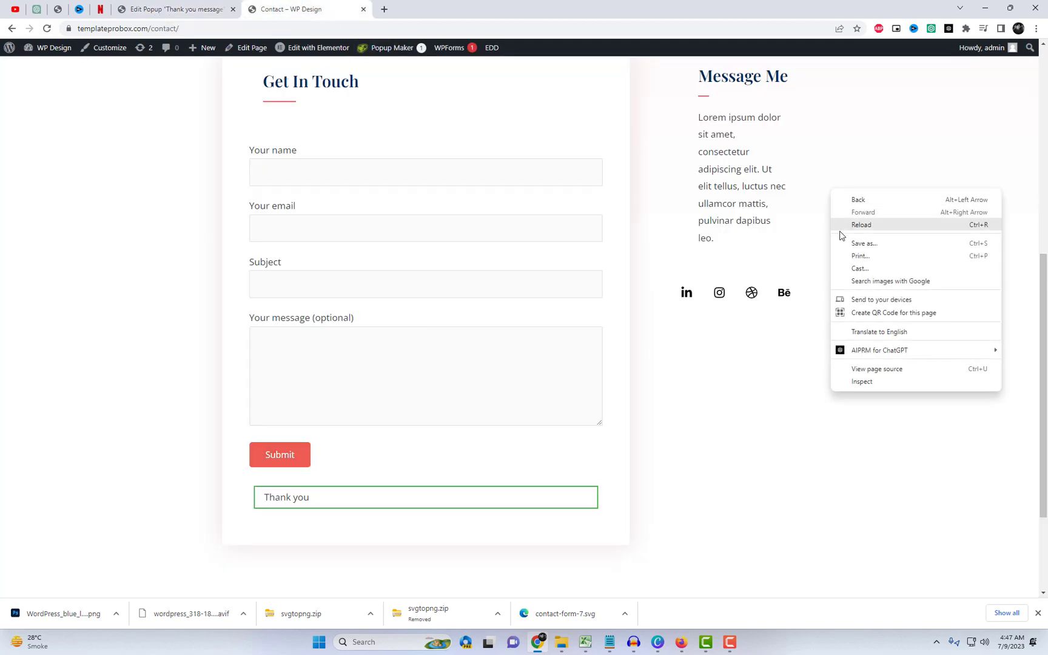
left_click(861, 225)
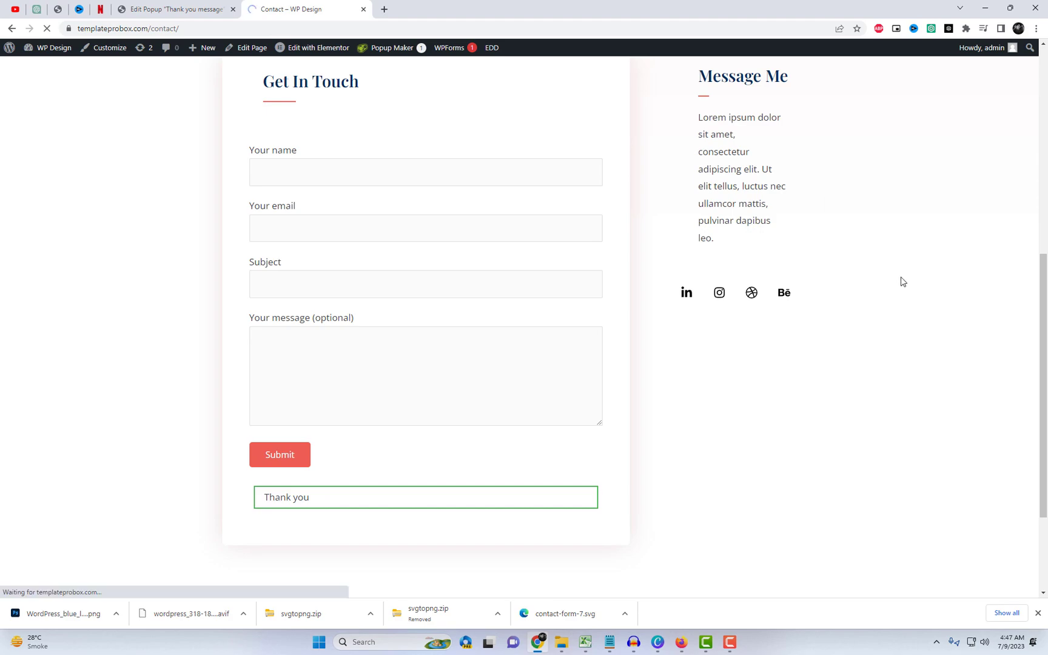
Step: Submit a test message with a name, an e-mail, the subject "Your Subject" and the message "hi", and close the thank-you popup
left_click(337, 176)
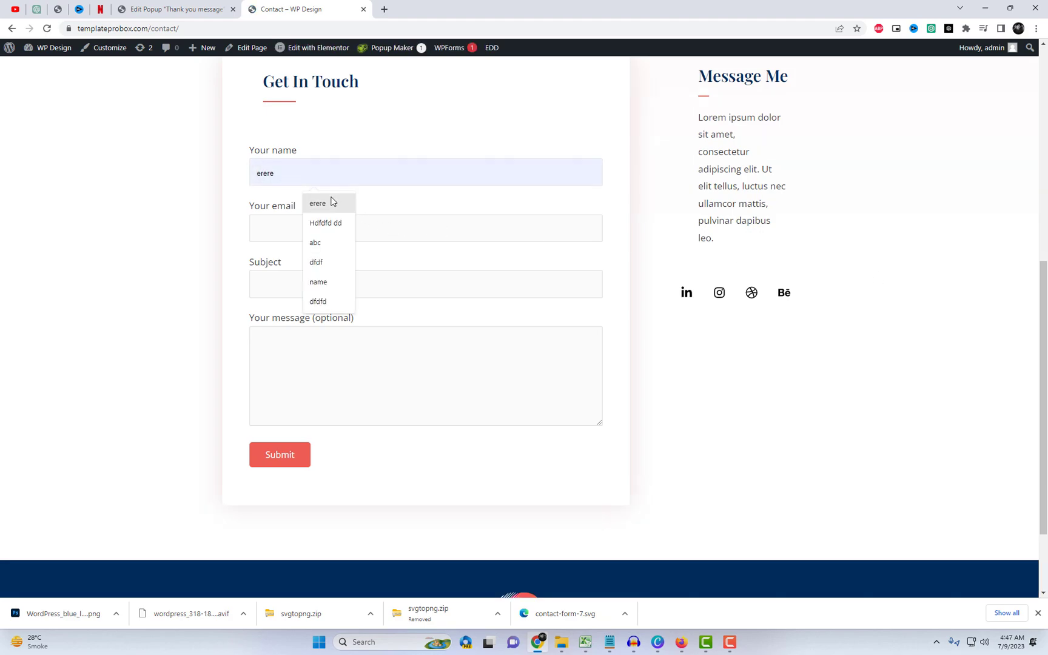
left_click(331, 202)
left_click(318, 226)
left_click(319, 257)
left_click(320, 284)
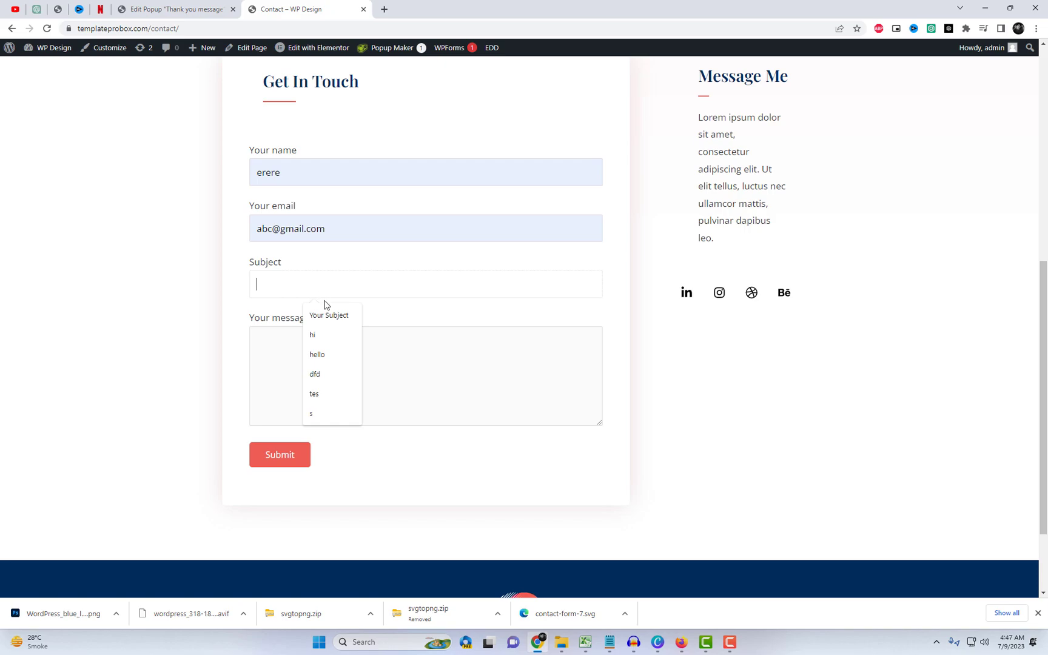
left_click(328, 315)
left_click(316, 355)
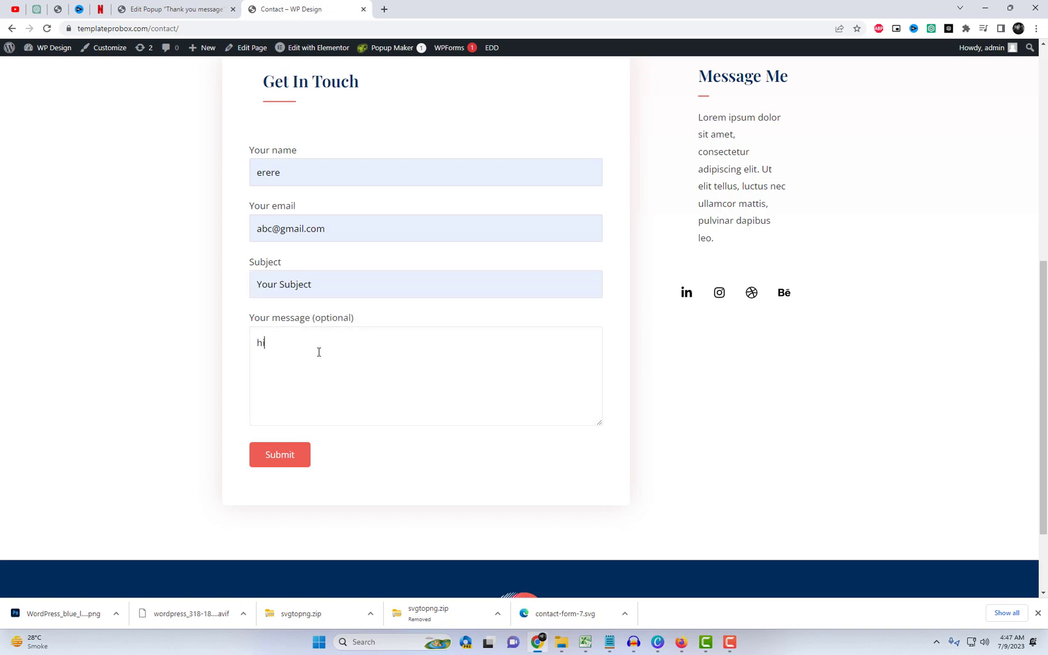
left_click(284, 464)
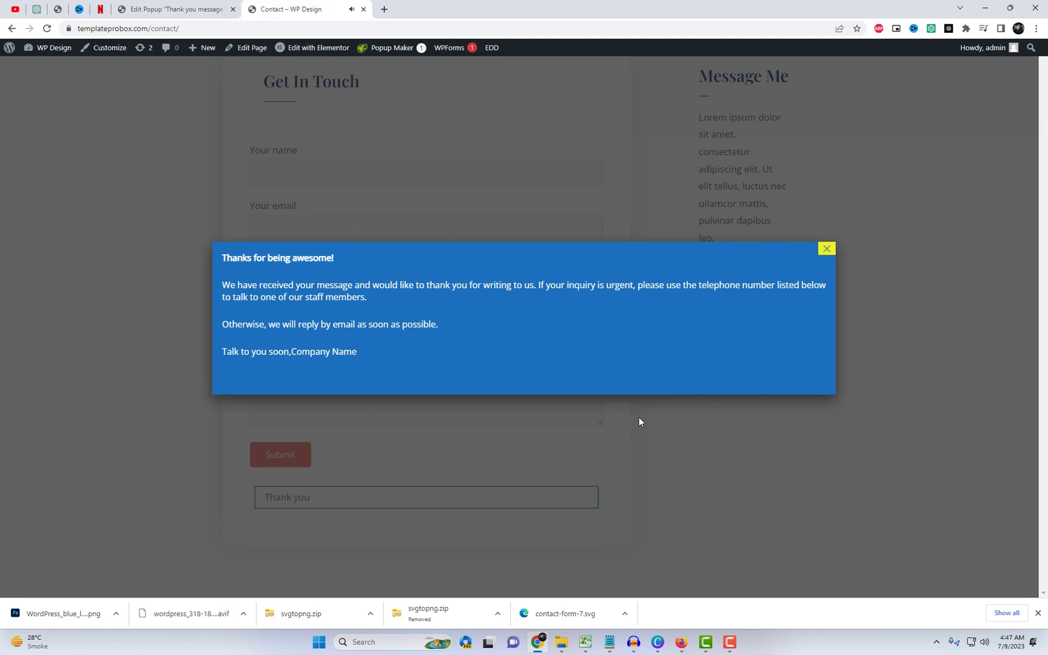
left_click(826, 249)
Step: Return to the "Thank you message" popup editor and apply the Right Bottom Slide-in display preset
left_click(173, 9)
scroll(400, 322, "down", 8)
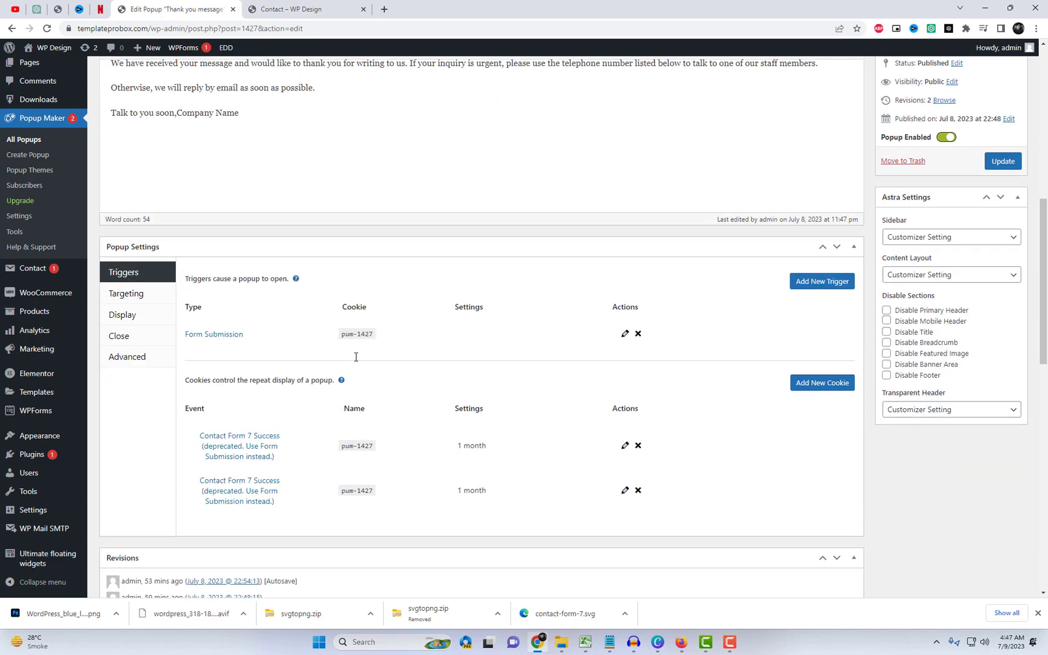
left_click(132, 281)
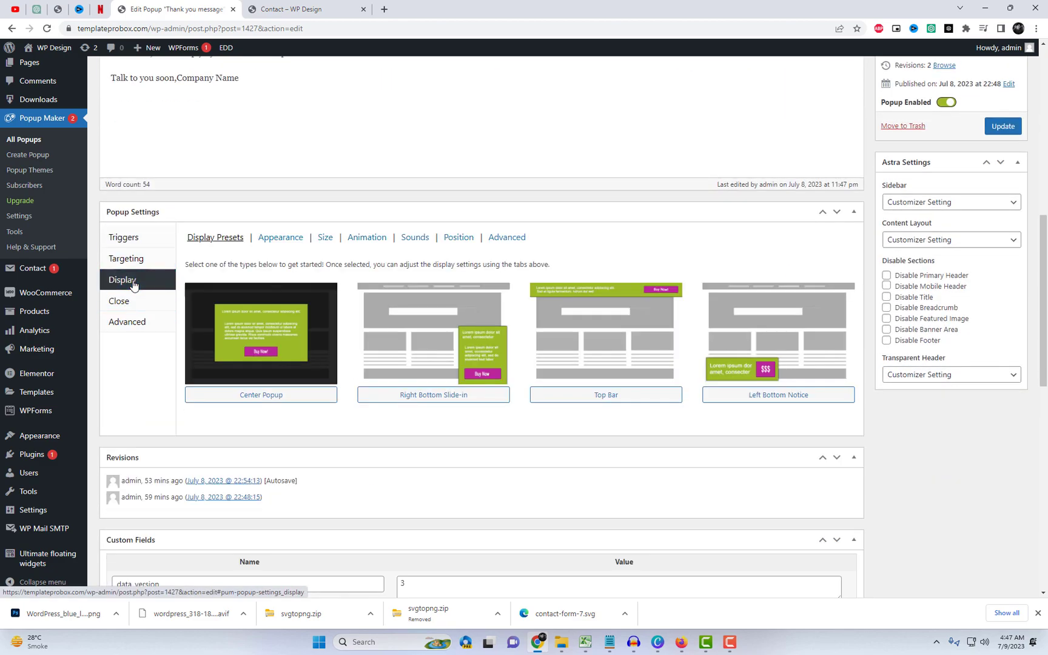
left_click(476, 374)
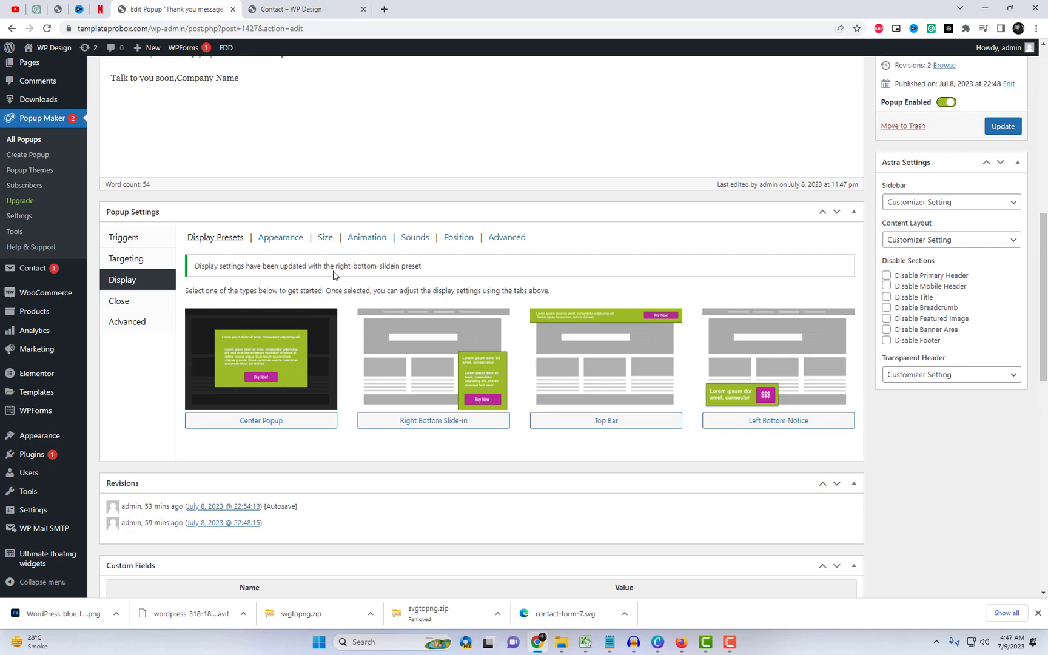
Step: Set the popup theme to "Floating Bar - Soft Blue" and update the popup
left_click(267, 238)
left_click(262, 273)
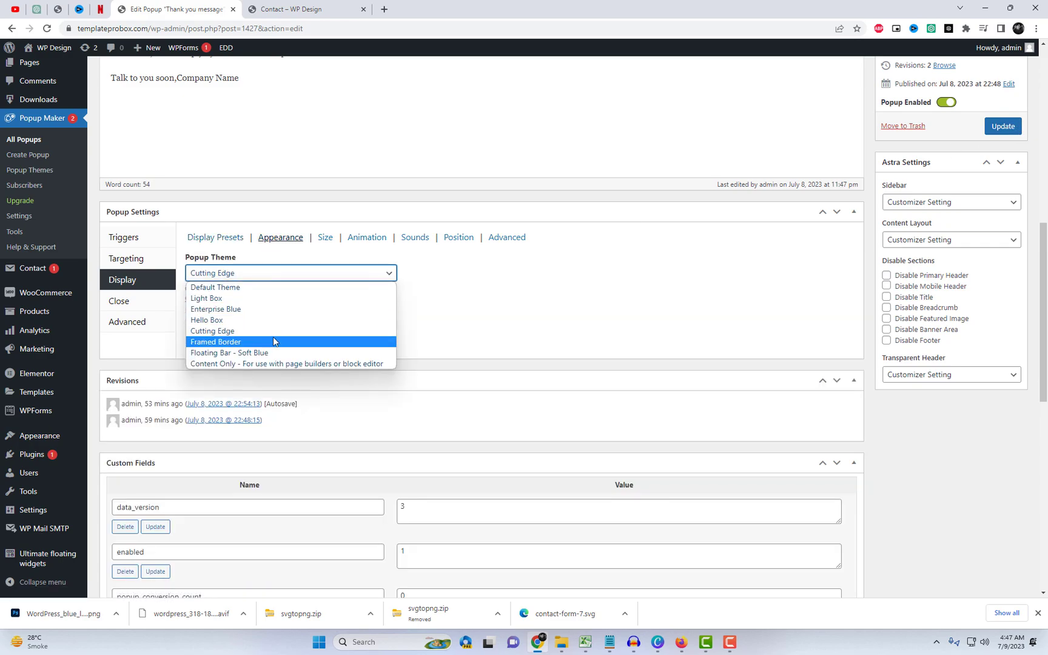
left_click(252, 353)
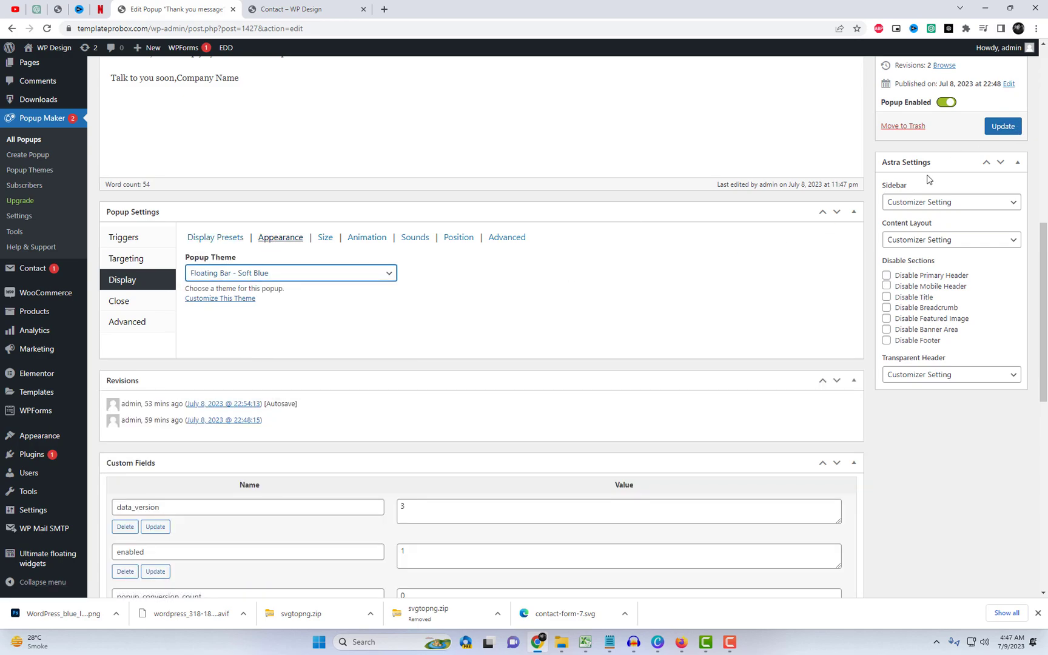
left_click(1006, 130)
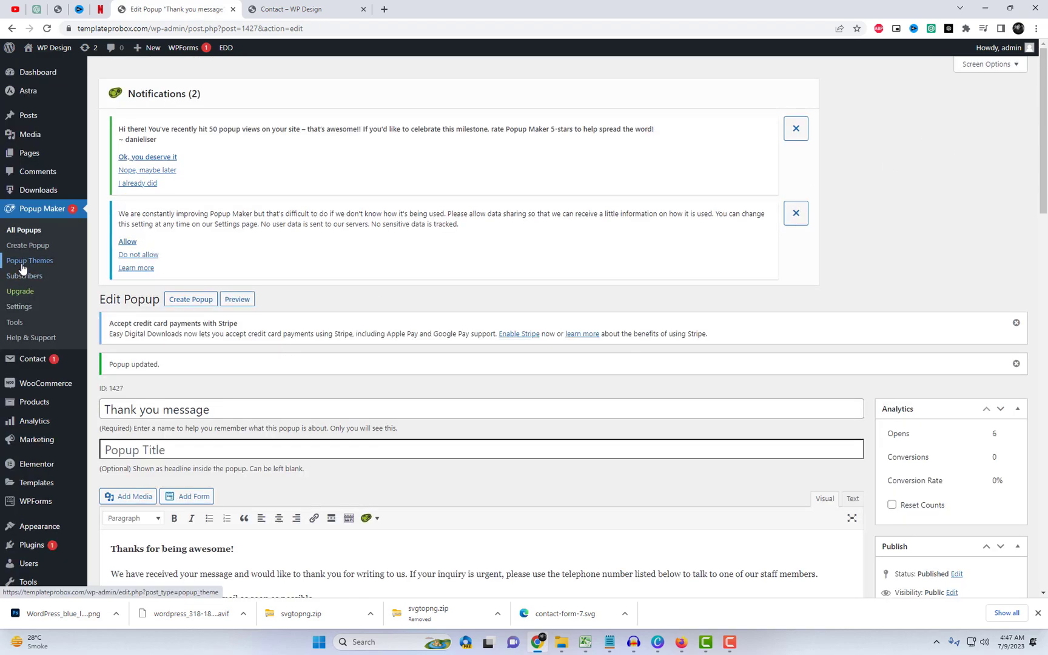
Step: Open the Popup Themes list in a separate tab and open the "Floating Bar – Soft Blue" theme for editing
middle_click(22, 265)
scroll(428, 358, "down", 6)
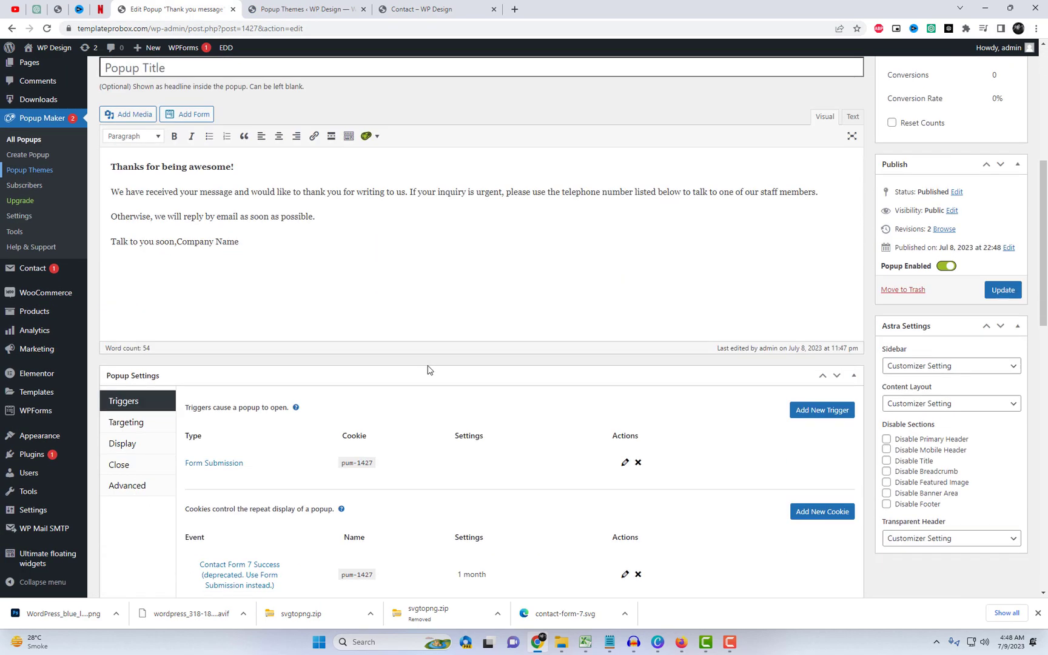
scroll(427, 368, "down", 2)
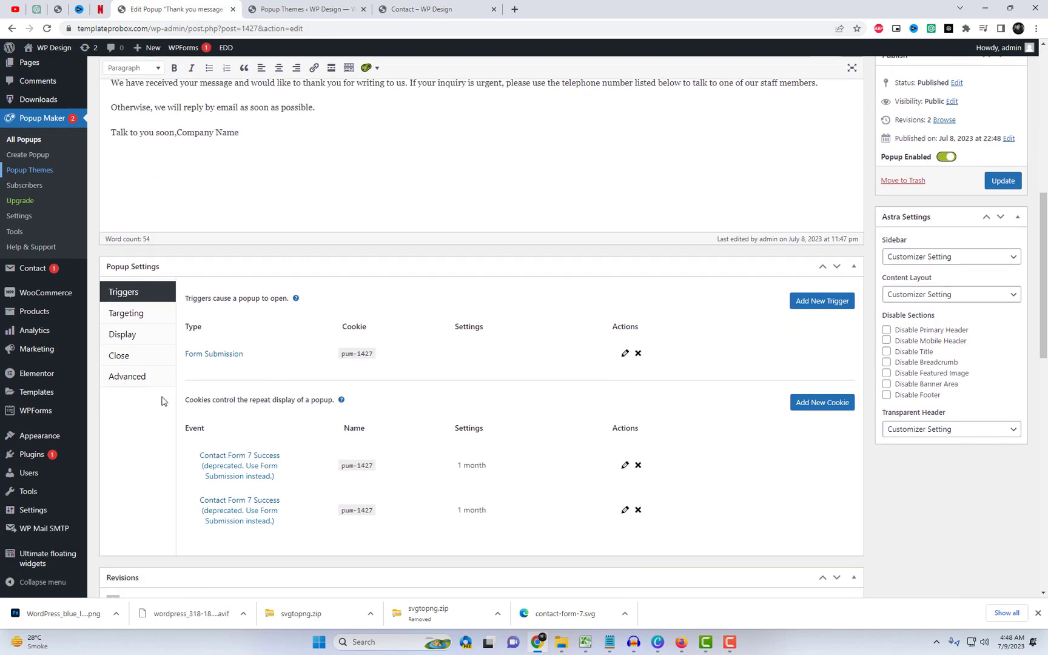
left_click(131, 343)
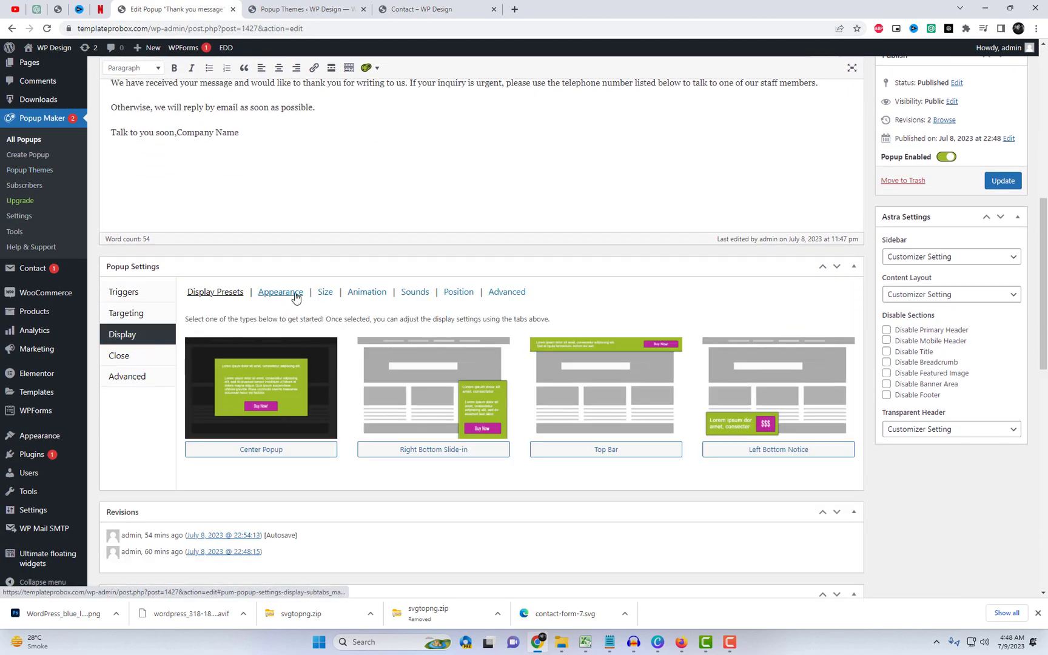
left_click(280, 292)
left_click(317, 5)
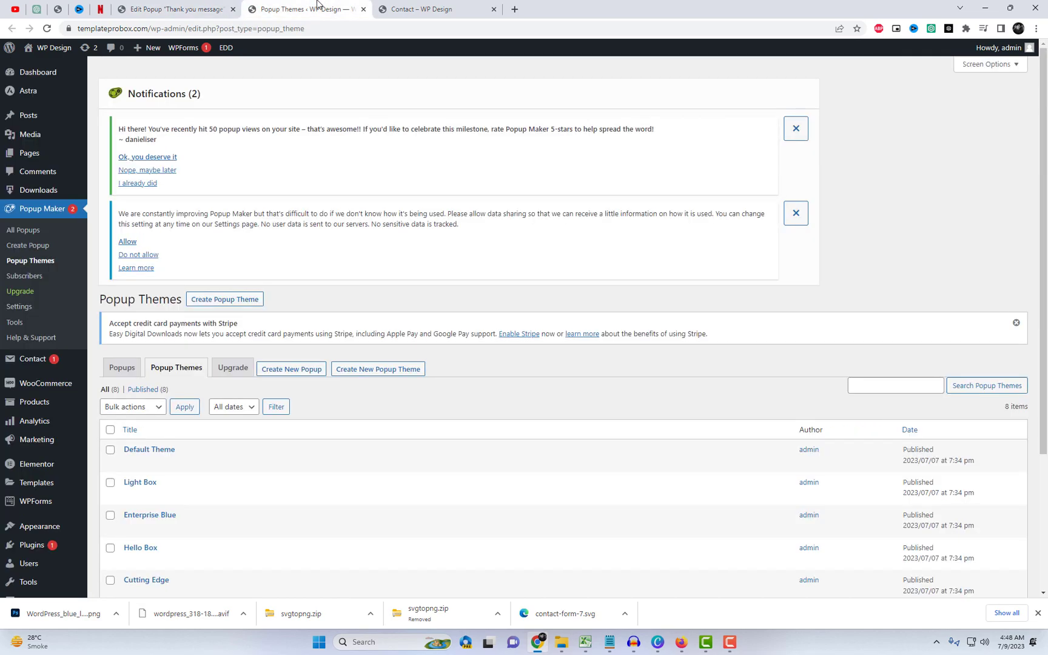
scroll(235, 322, "down", 3)
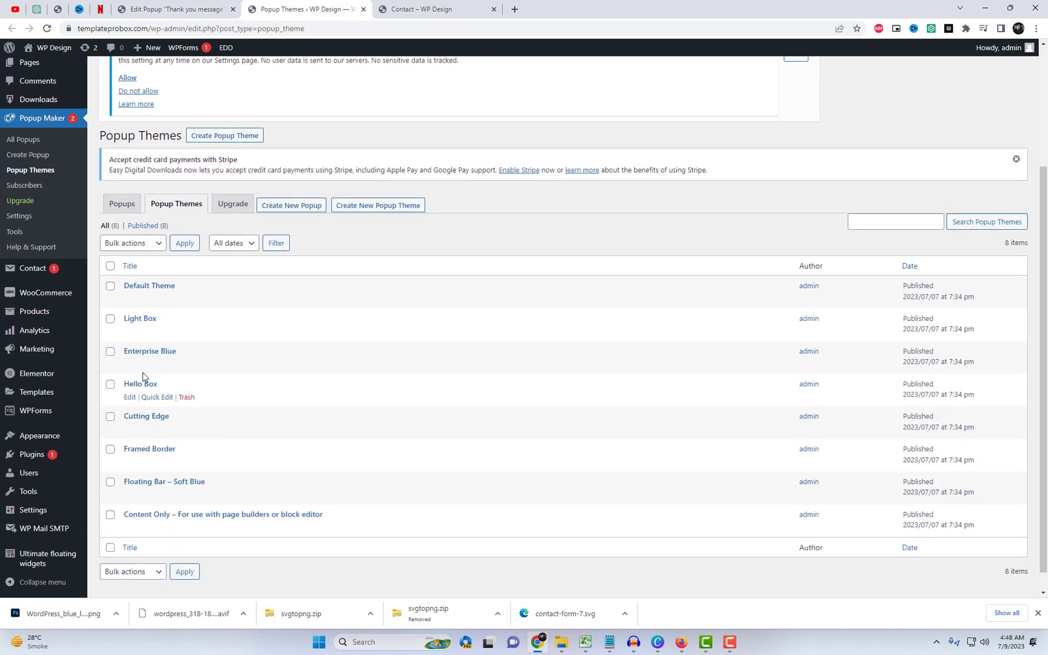
left_click(130, 495)
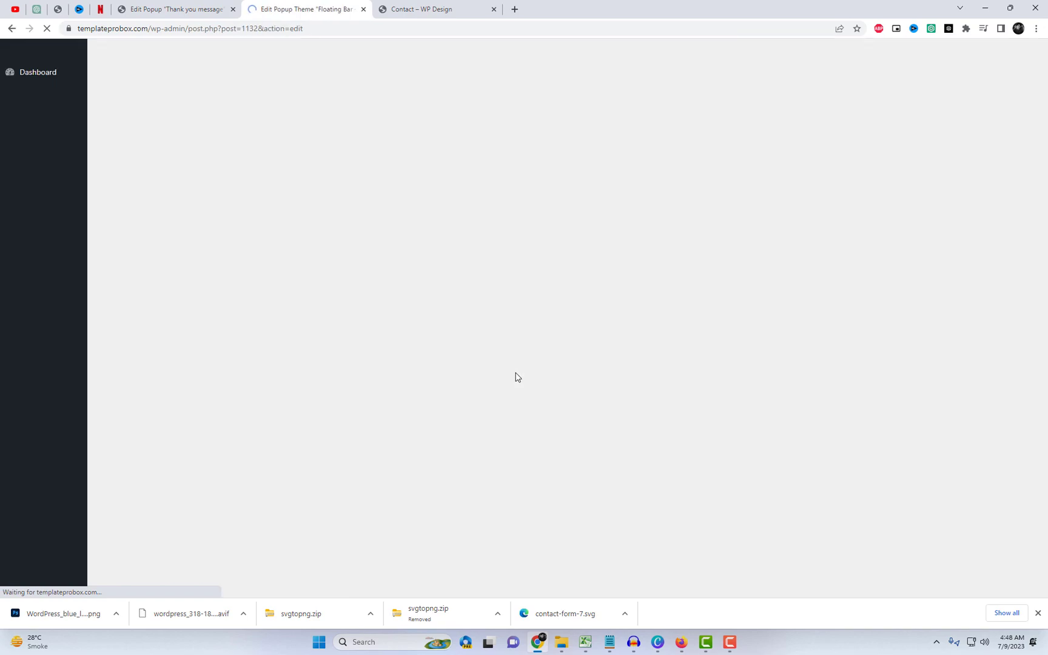
Step: Set the overlay color of the "Floating Bar - Soft Blue" theme to the blue swatch #1e73be
scroll(516, 377, "down", 2)
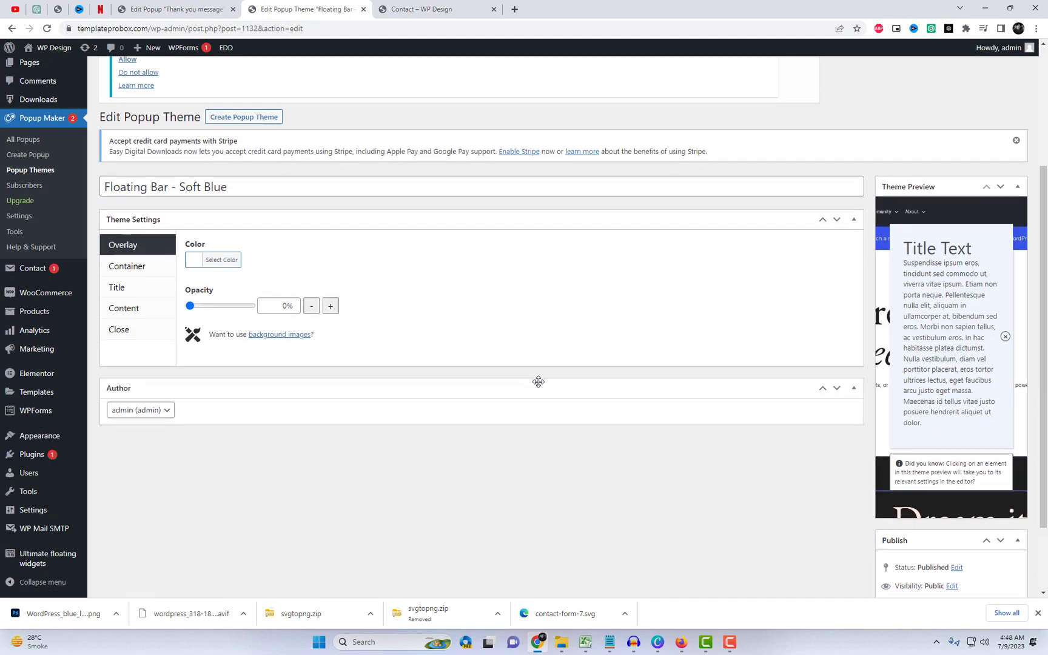
scroll(360, 311, "down", 2)
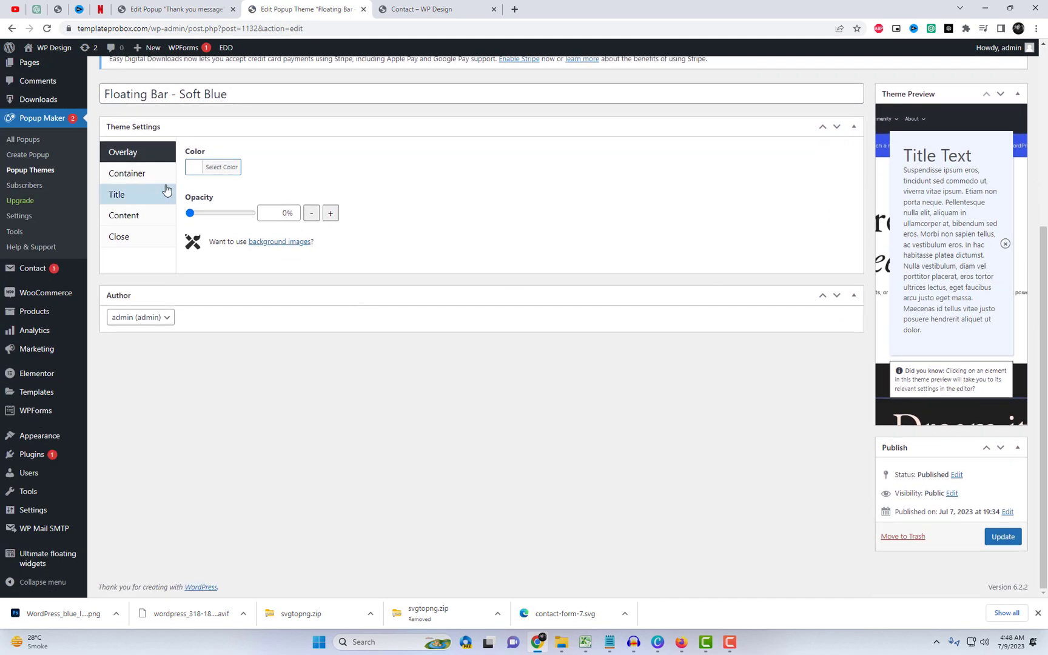
left_click(192, 174)
mouse_move(240, 260)
left_mouse_down()
mouse_move(243, 271)
mouse_move(255, 261)
left_mouse_up()
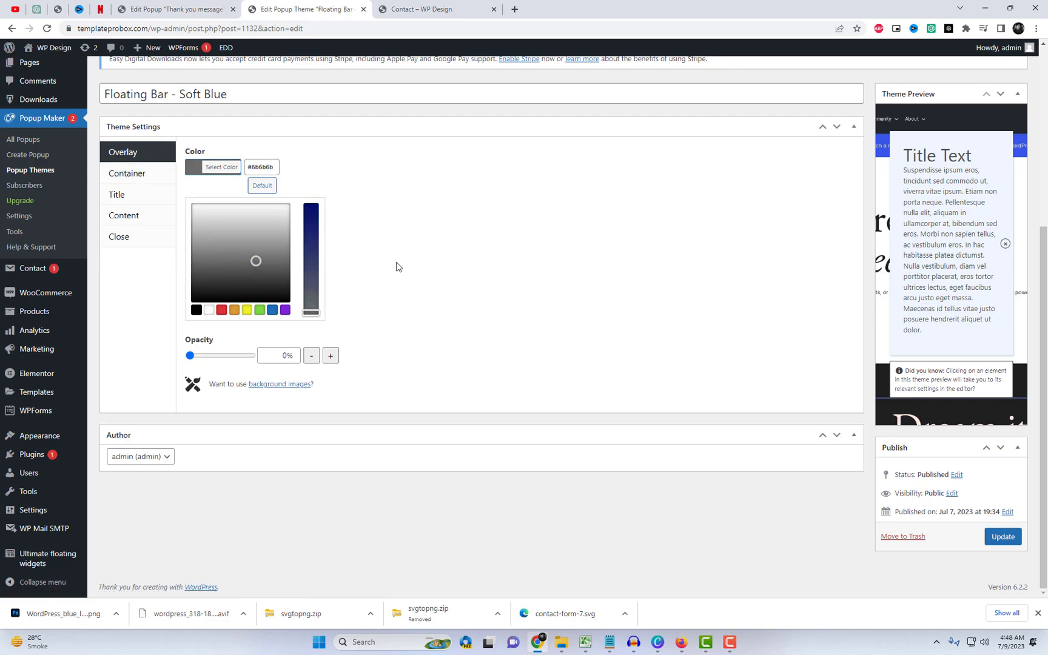
left_click(272, 310)
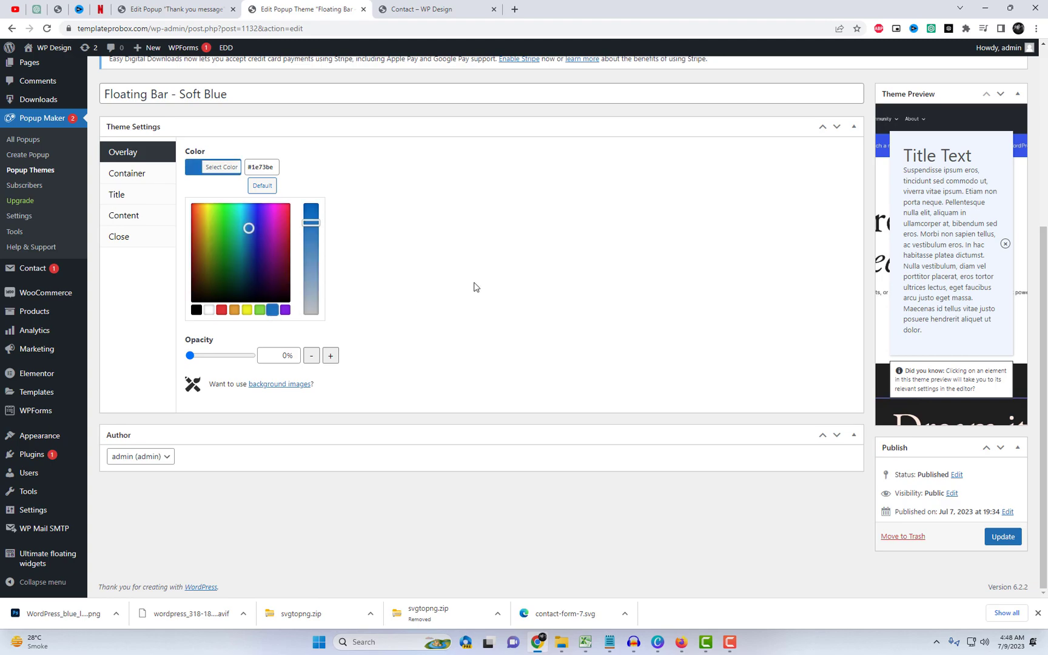
left_click(475, 288)
Step: Set the theme's overlay opacity to 64% and its overlay color to the near-black #0f0500
left_click(130, 174)
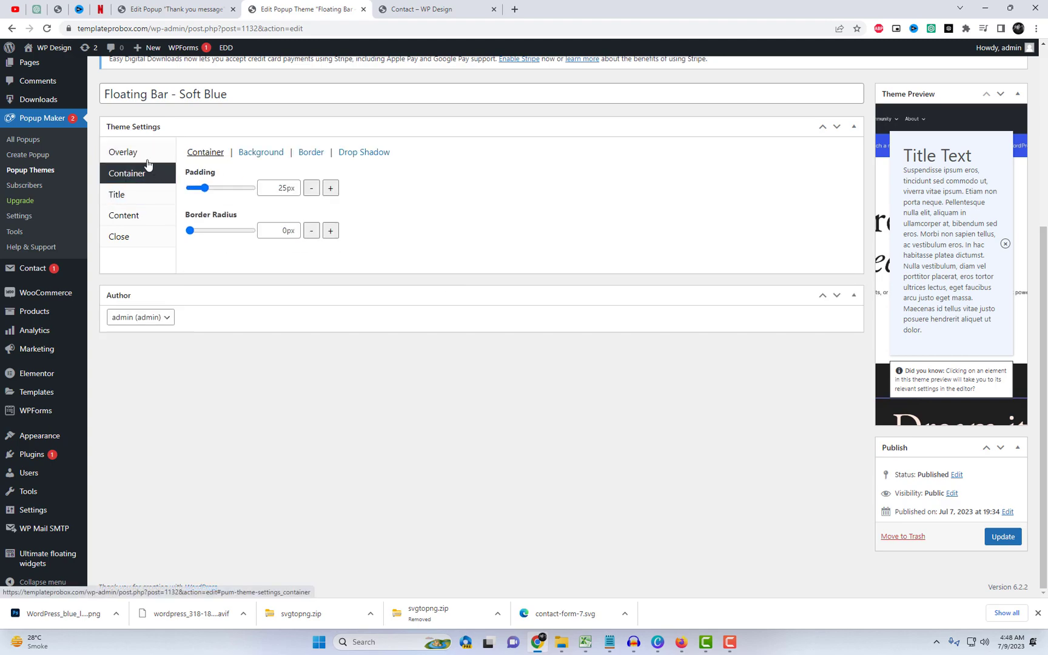
left_click(142, 157)
left_click_drag(196, 214, 229, 216)
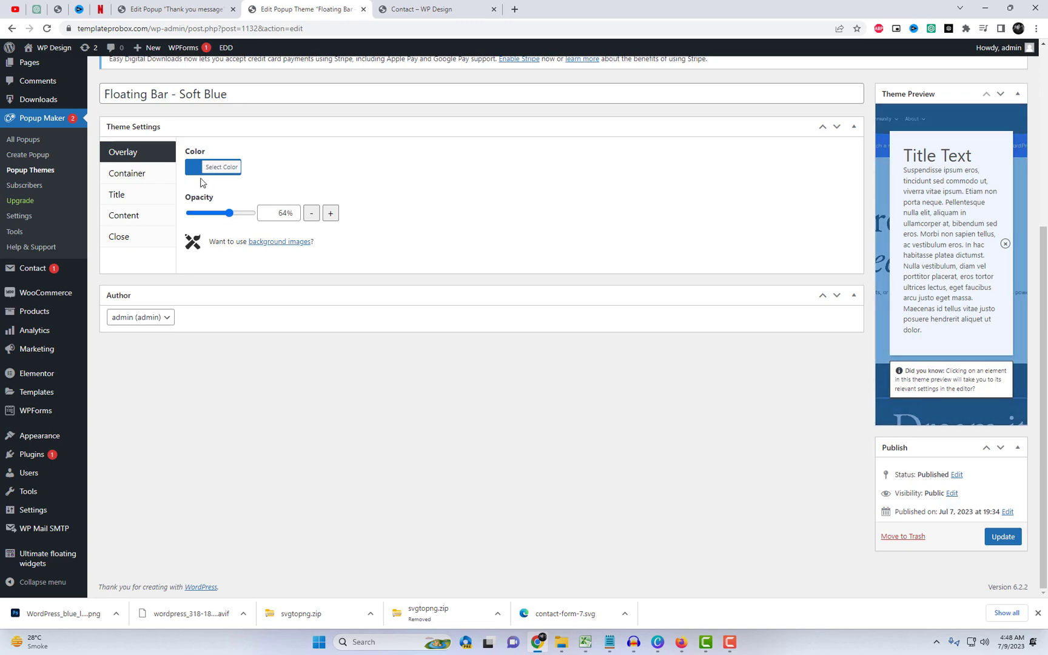
left_click(217, 168)
left_click(198, 294)
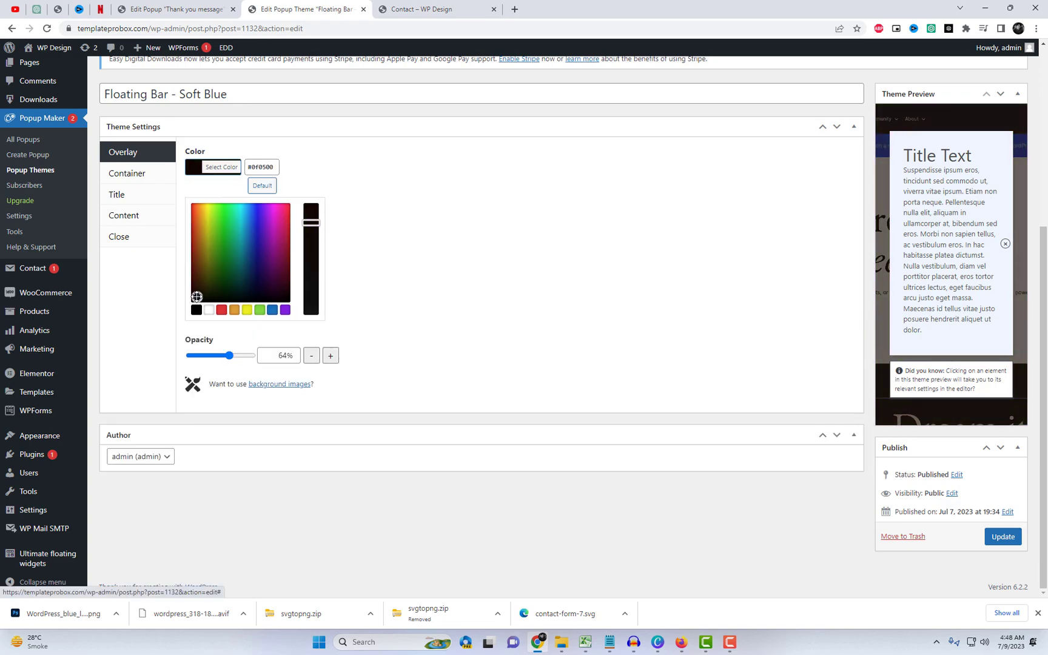
Step: Set the container padding of the "Floating Bar - Soft Blue" theme to 30px
left_click(467, 246)
left_click(152, 180)
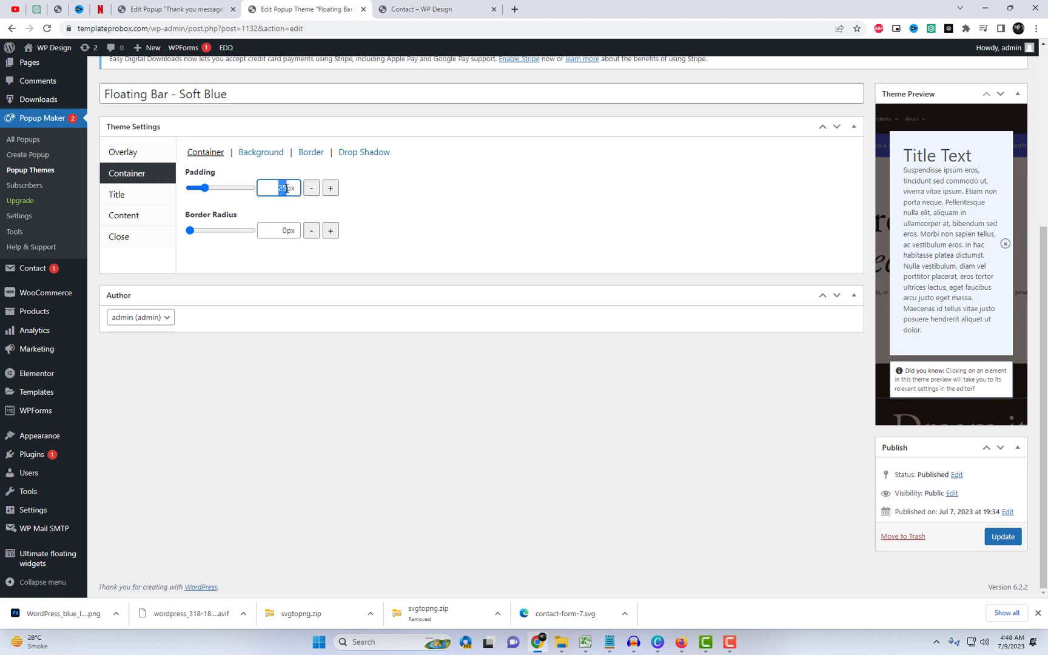
type("30")
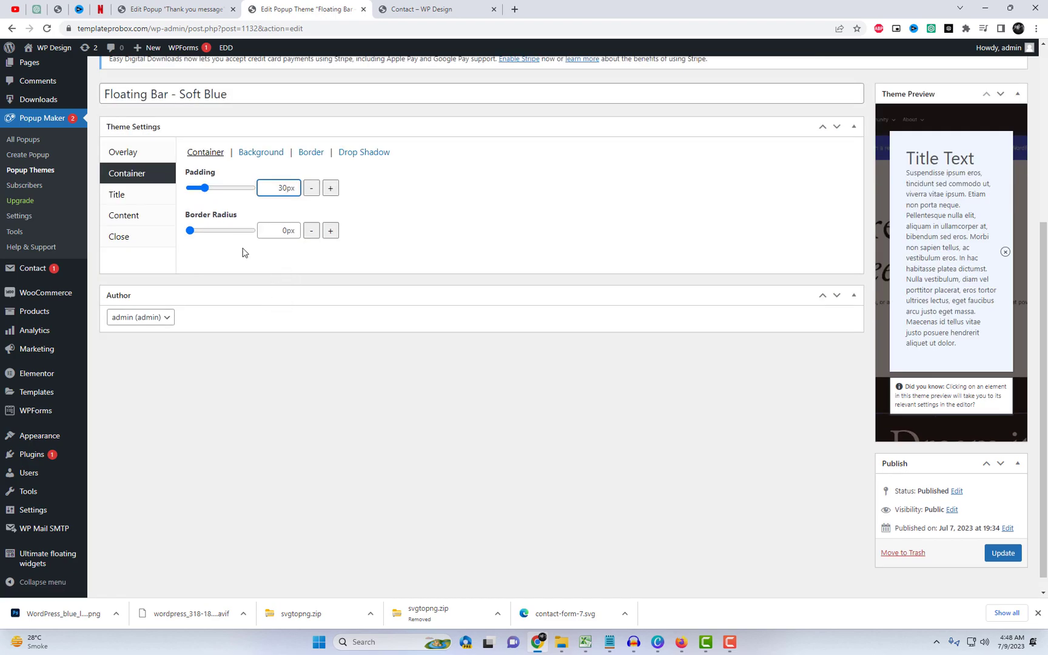
Step: Place the theme's close button at Top Right with a right offset of -3px and update the theme
left_click(138, 199)
left_click(133, 237)
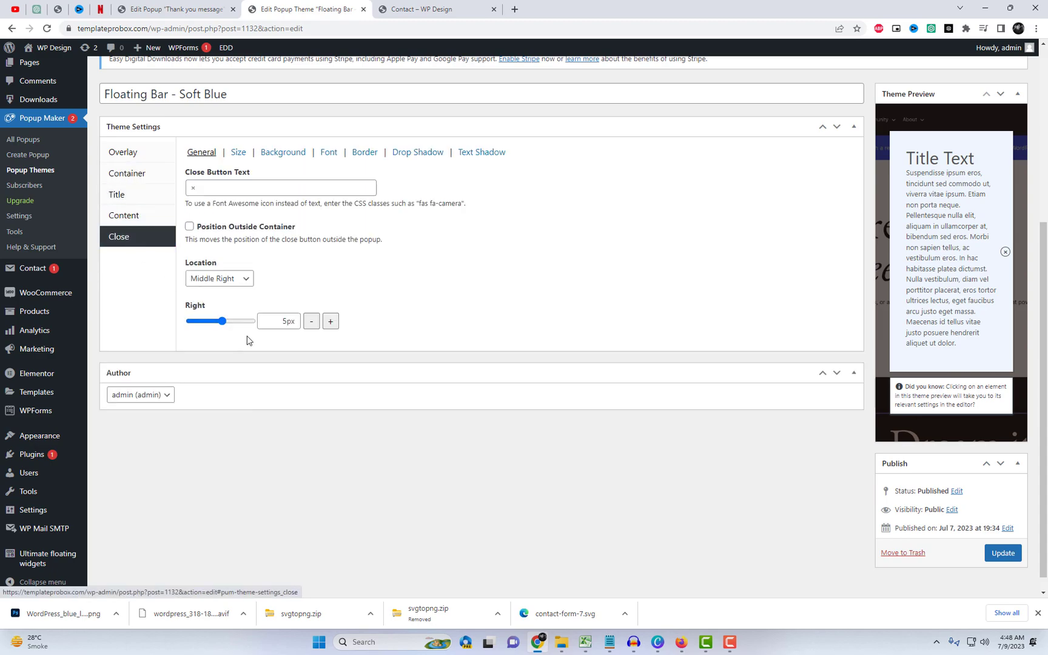
left_click(225, 280)
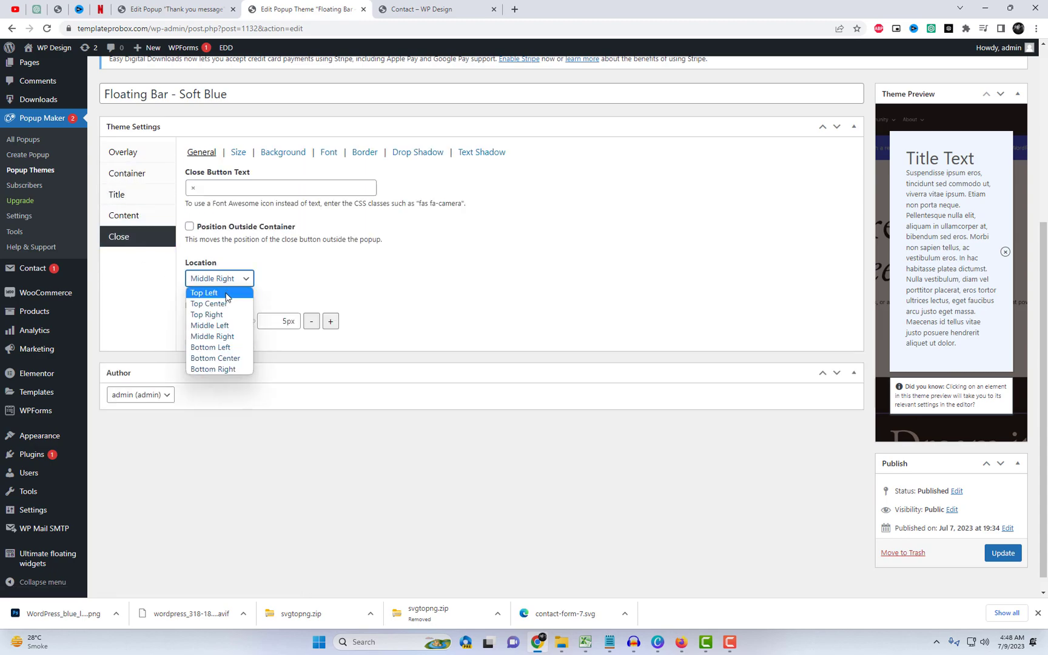
left_click(226, 294)
left_click(236, 285)
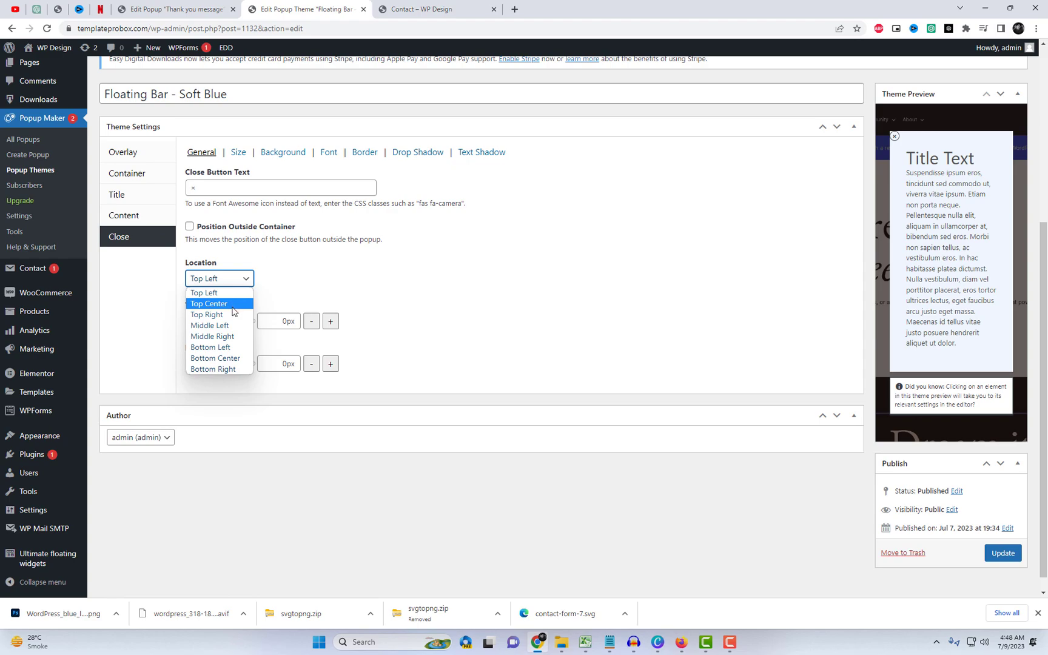
left_click(232, 315)
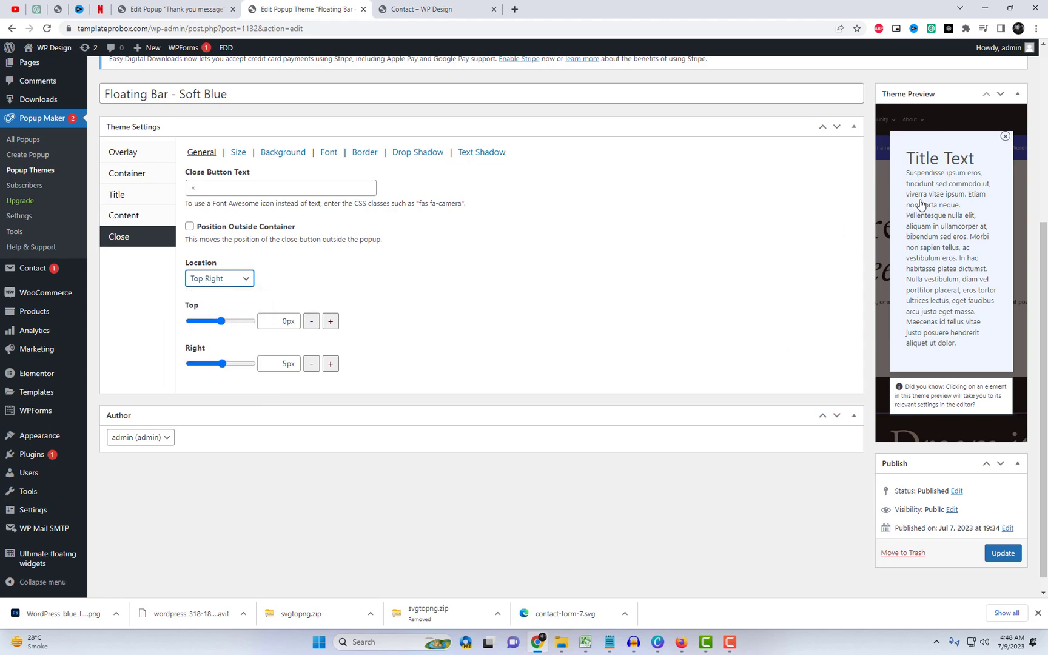
mouse_move(220, 368)
left_mouse_down()
mouse_move(230, 363)
mouse_move(219, 365)
left_mouse_up()
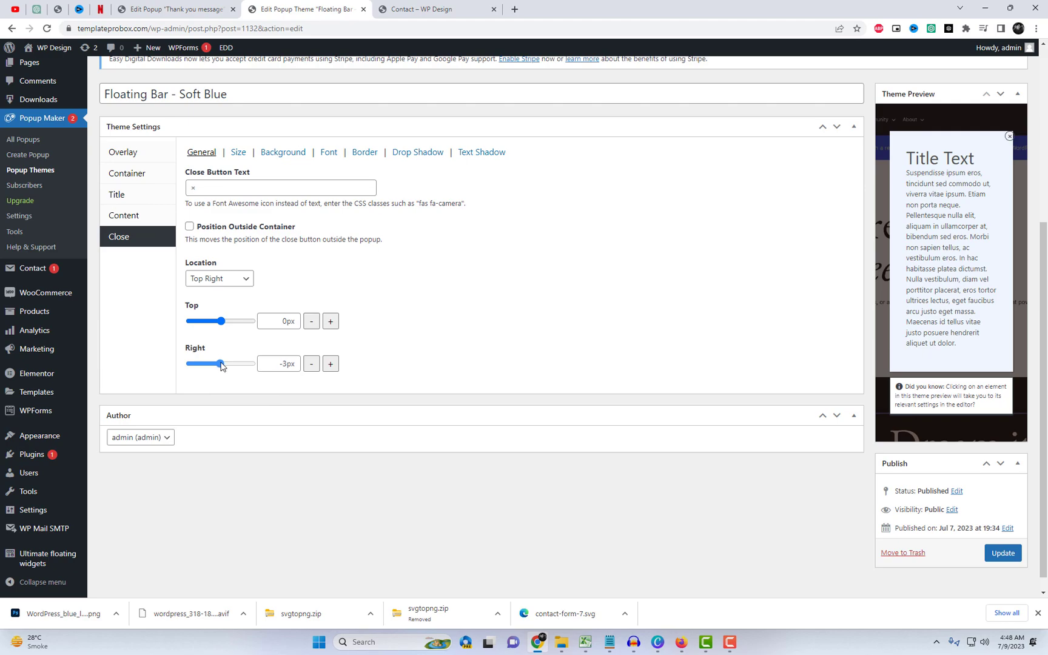
left_click(996, 555)
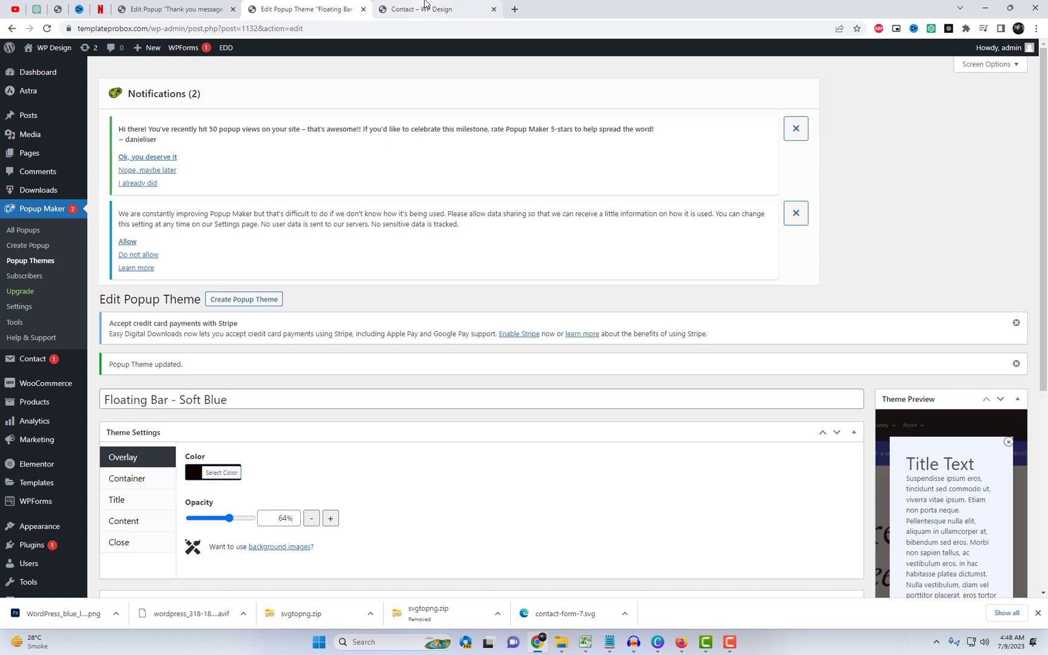
Step: On the reloaded Contact page, submit the form with a sample name and email, "Your Subject" and message "sds", and close the popup
left_click(425, 8)
right_click(609, 120)
left_click(639, 152)
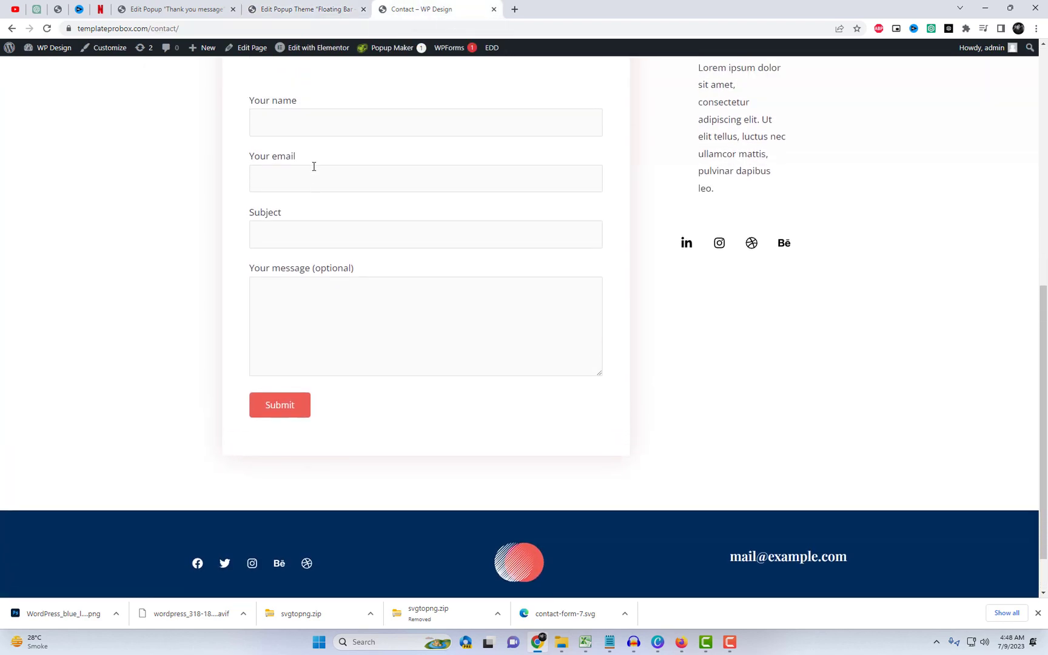
left_click(306, 176)
left_click(332, 206)
left_click(302, 224)
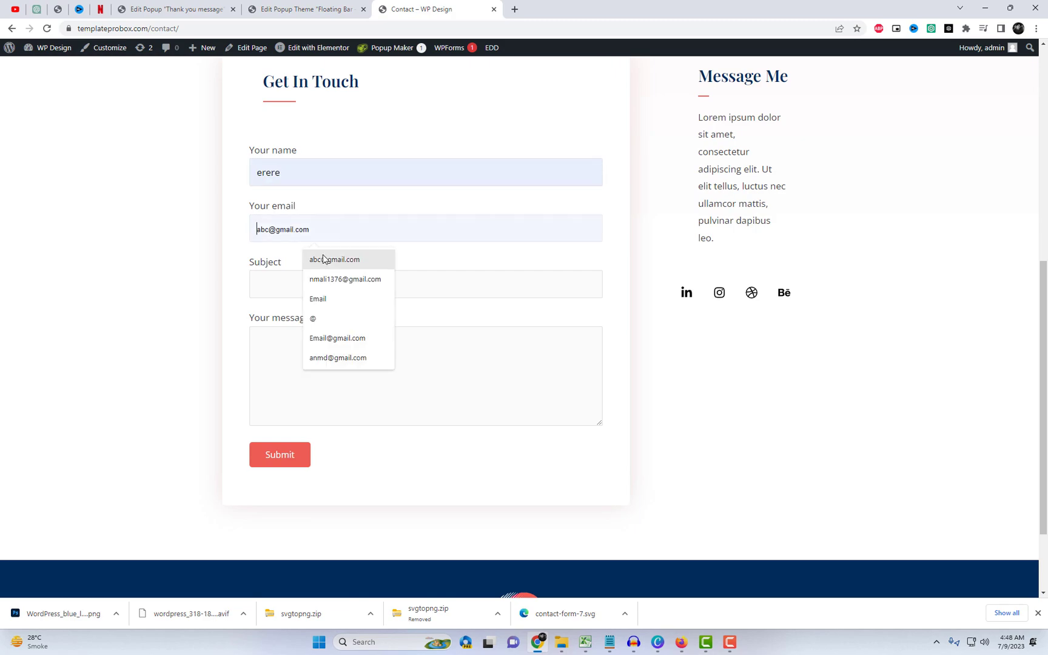
left_click(320, 260)
left_click(314, 293)
left_click(323, 316)
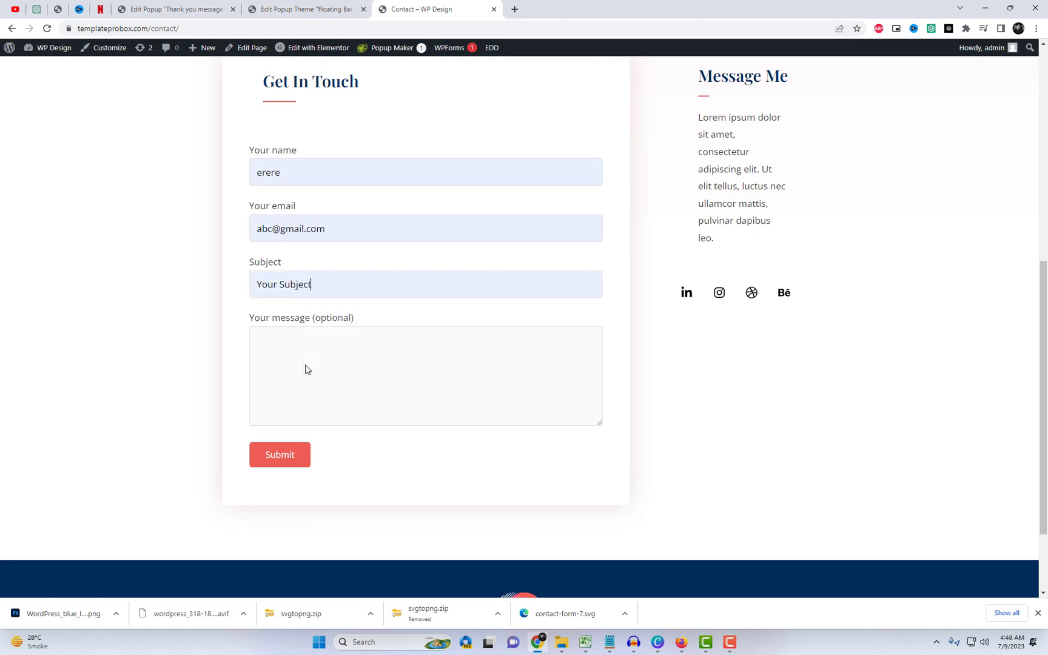
type("sds")
left_click(304, 459)
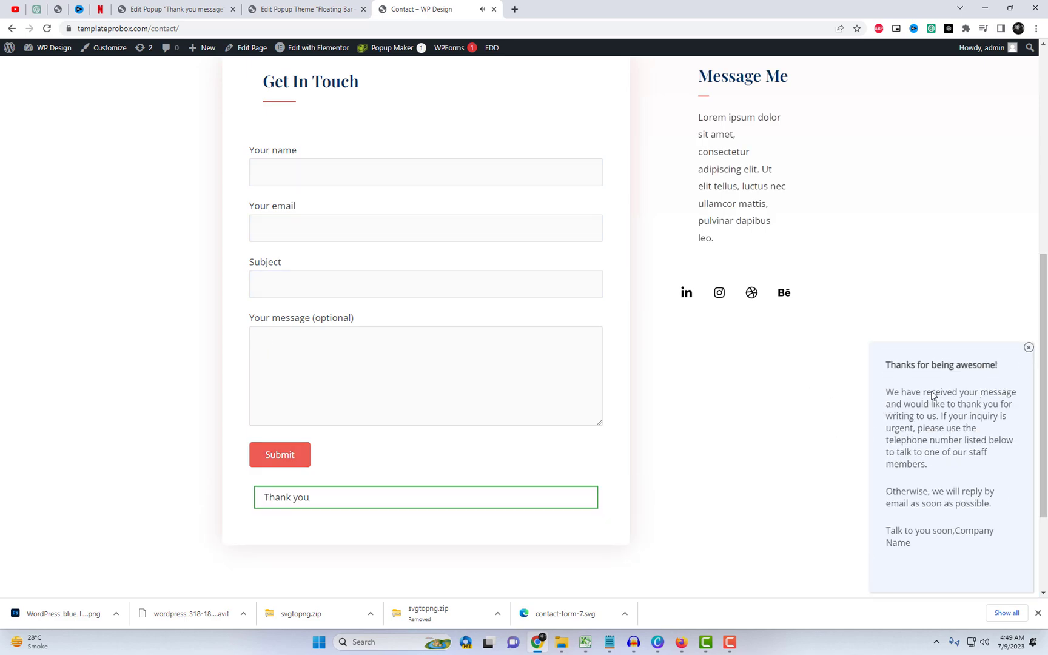
left_click(1028, 348)
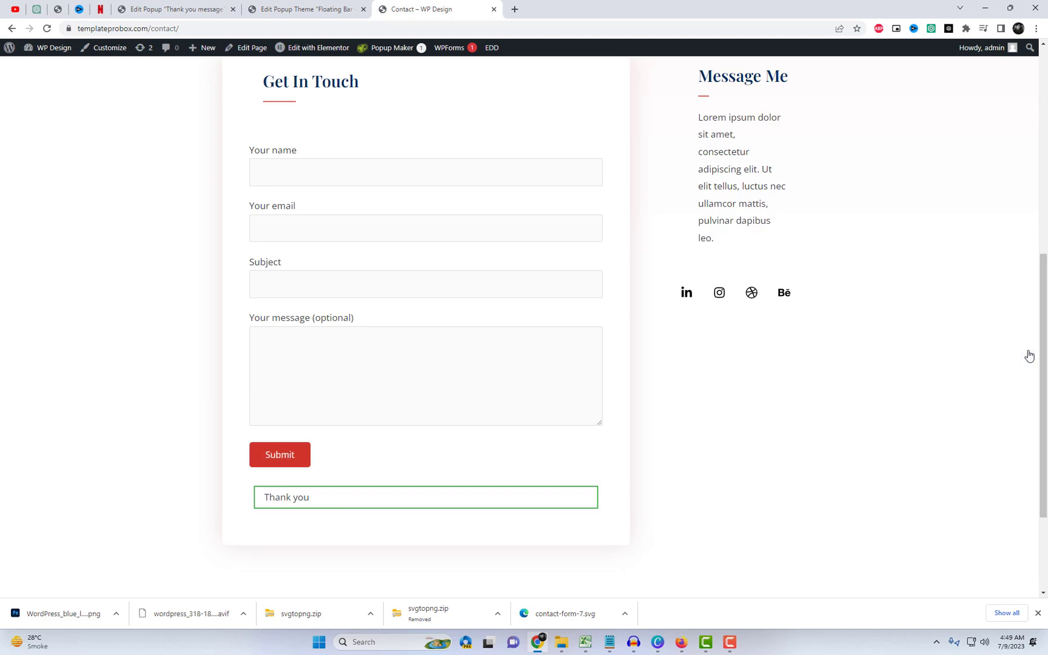
Step: Set the "Thank you message" popup's theme to Default Theme and apply the Center Popup display preset
left_click(182, 7)
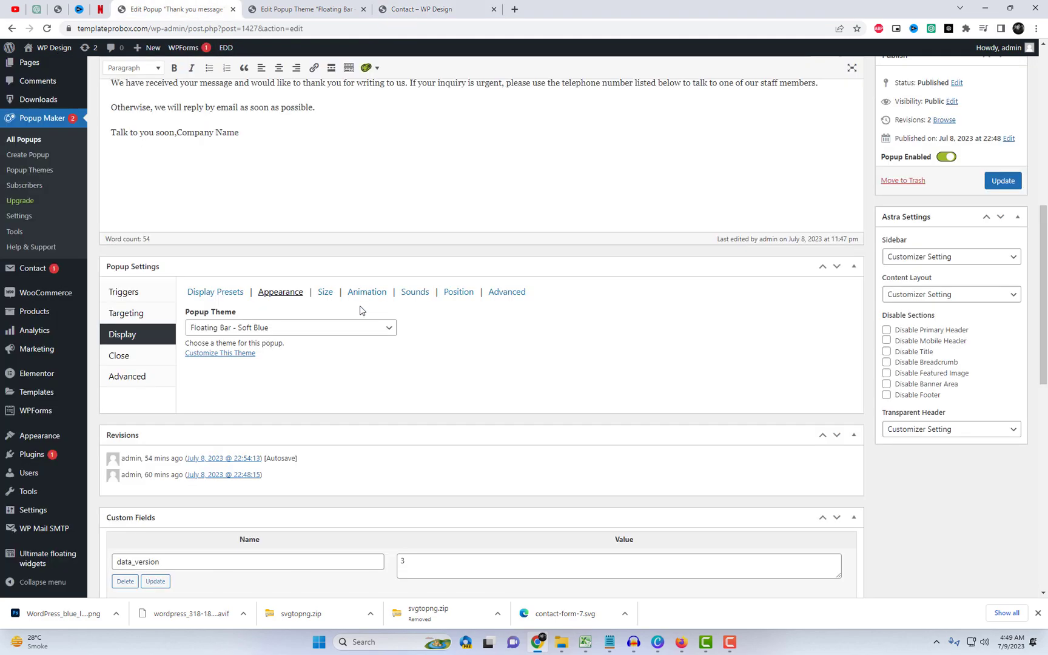
left_click(266, 328)
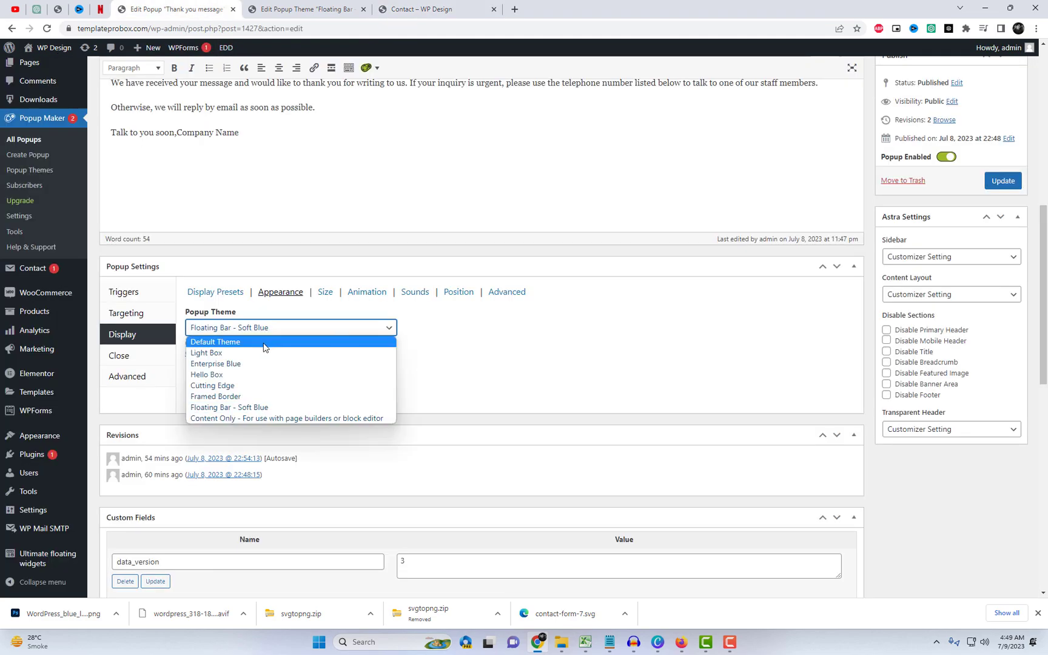
left_click(263, 342)
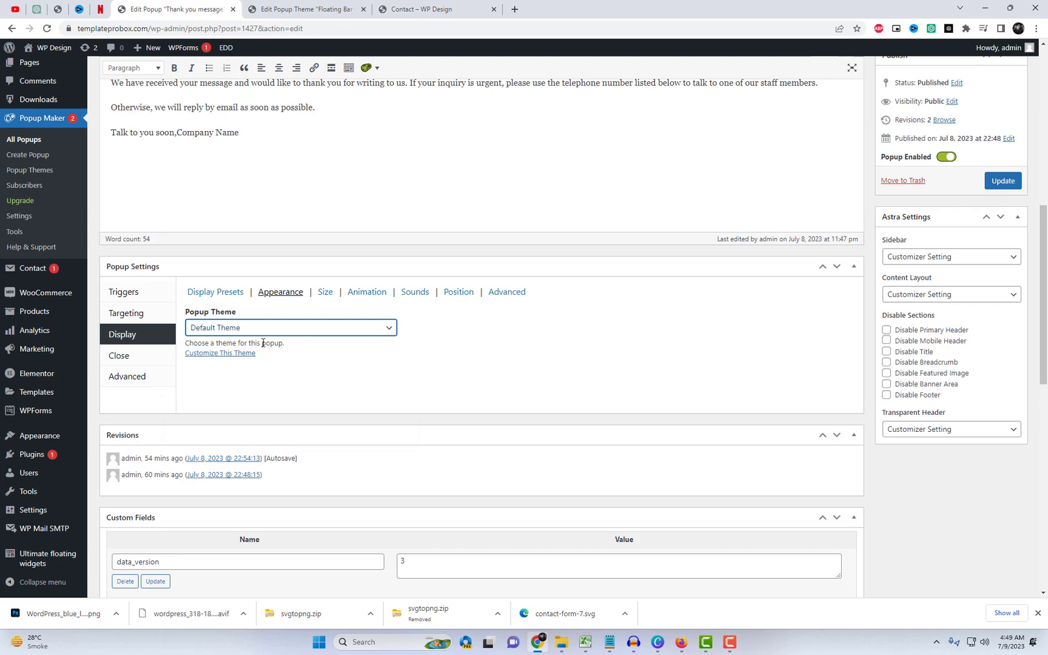
left_click(219, 293)
left_click(261, 388)
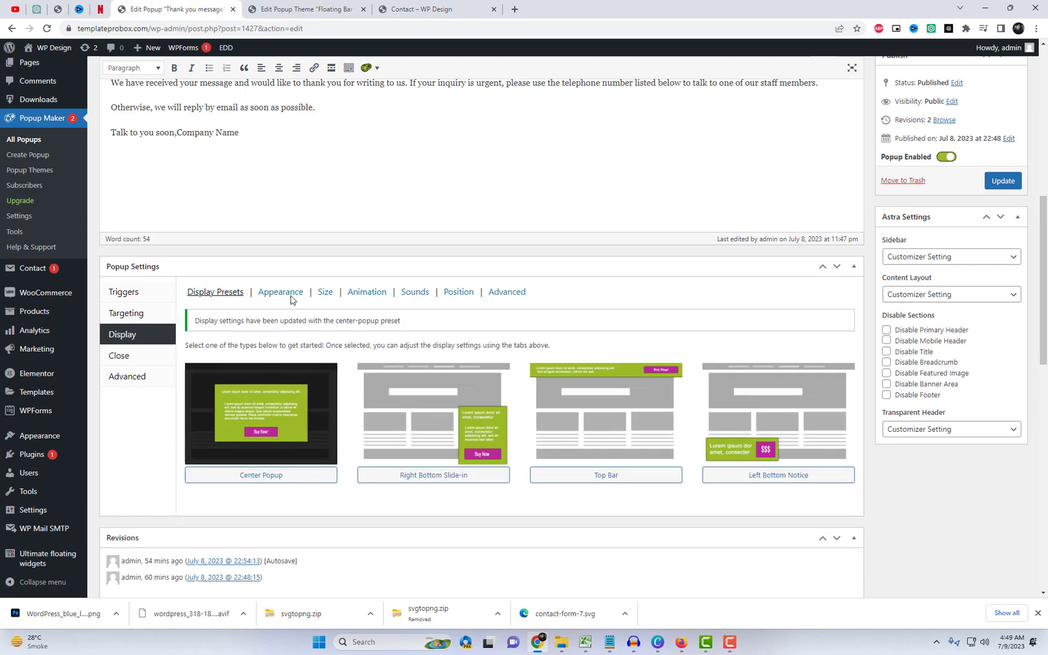
Step: Set the popup theme to "Framed Border" and update the popup
left_click(280, 292)
left_click(266, 331)
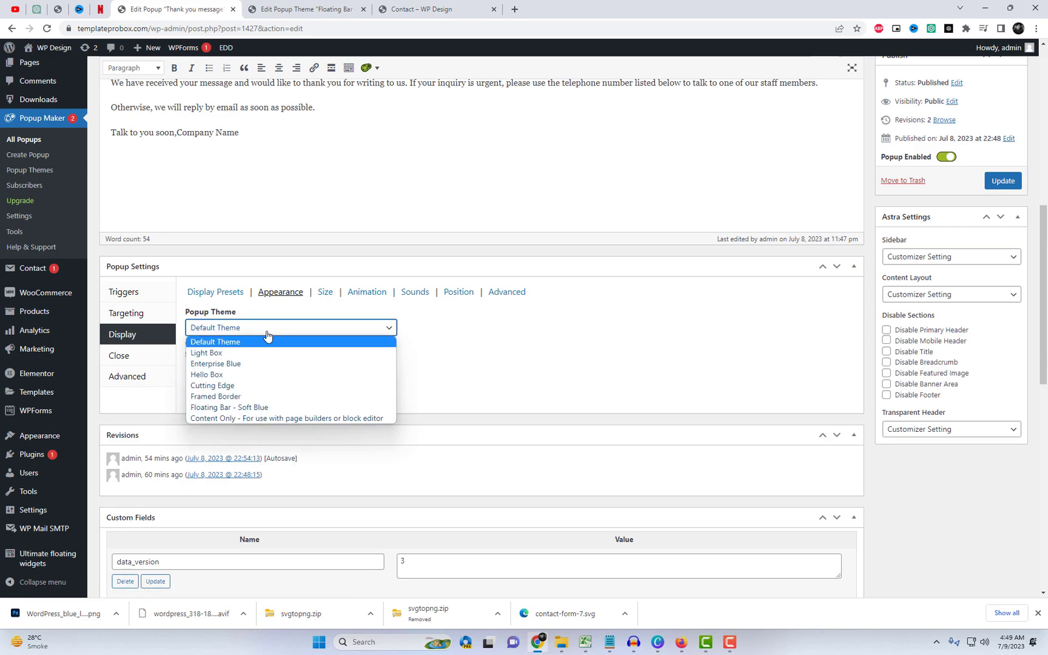
left_click(247, 397)
left_click(1002, 180)
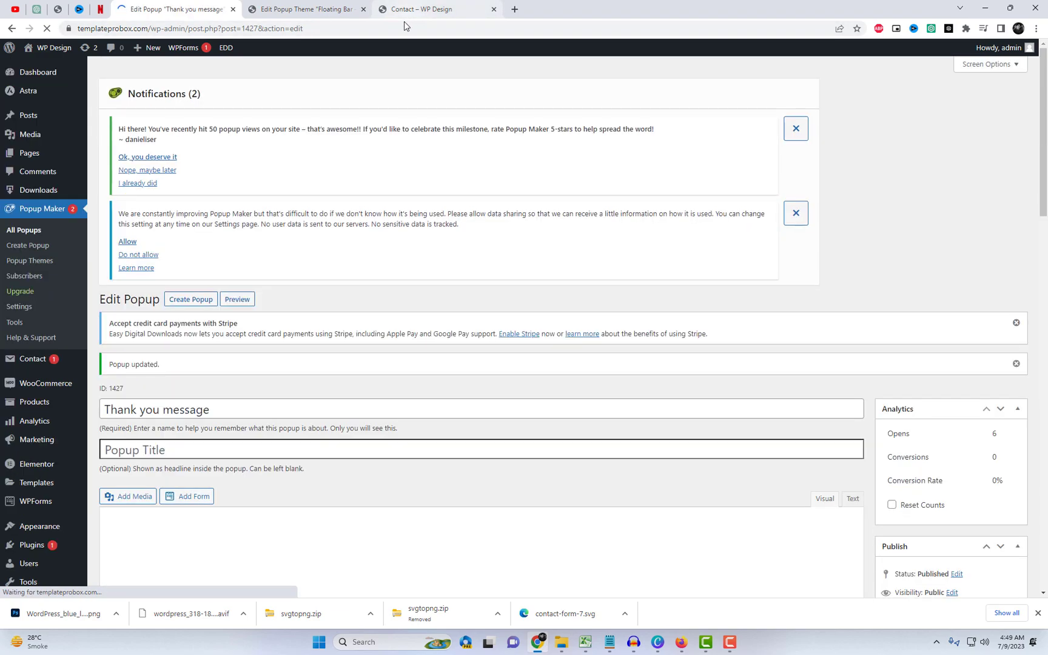
Step: Switch to the Contact page and reload it
left_click(406, 15)
right_click(545, 132)
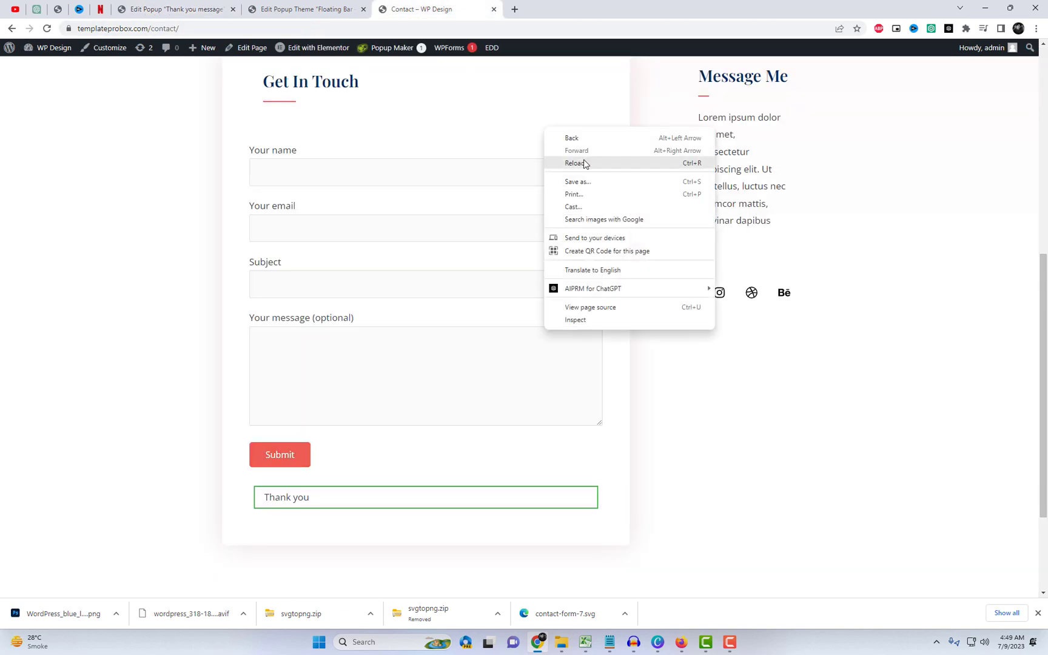
left_click(585, 163)
Step: Open the "Framed Border" popup theme for editing from the Popup Themes list
left_click(199, 5)
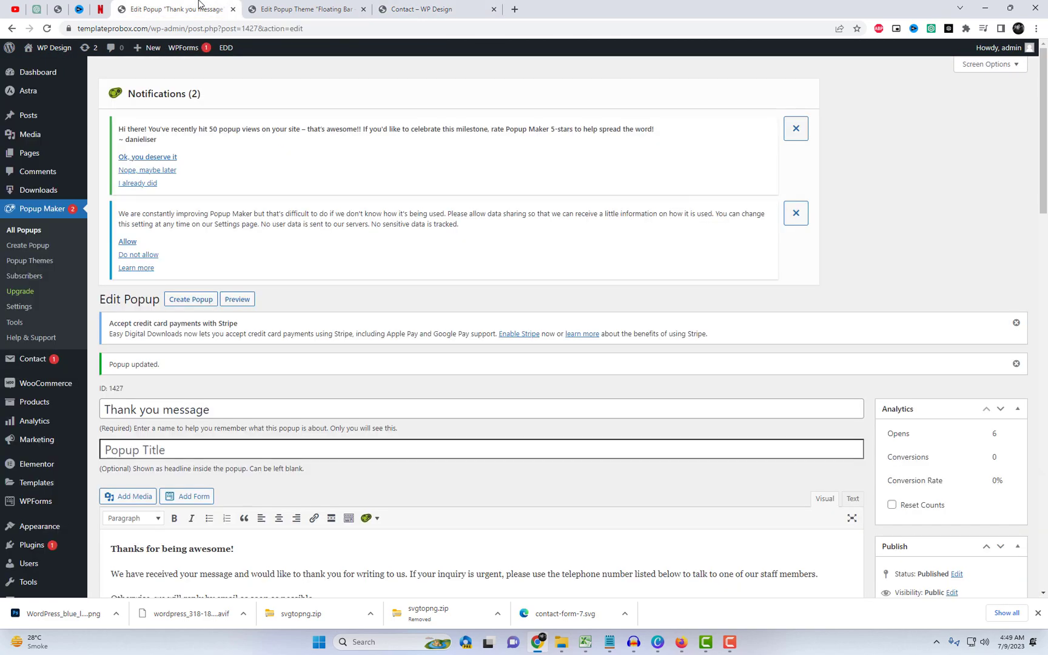
left_click(37, 261)
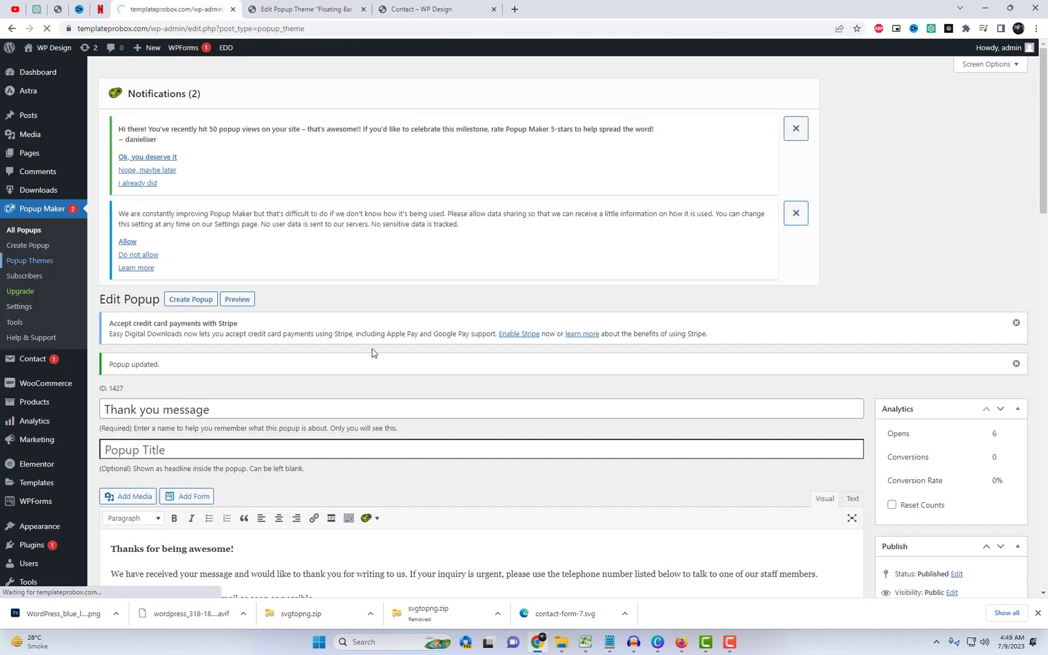
scroll(358, 345, "down", 2)
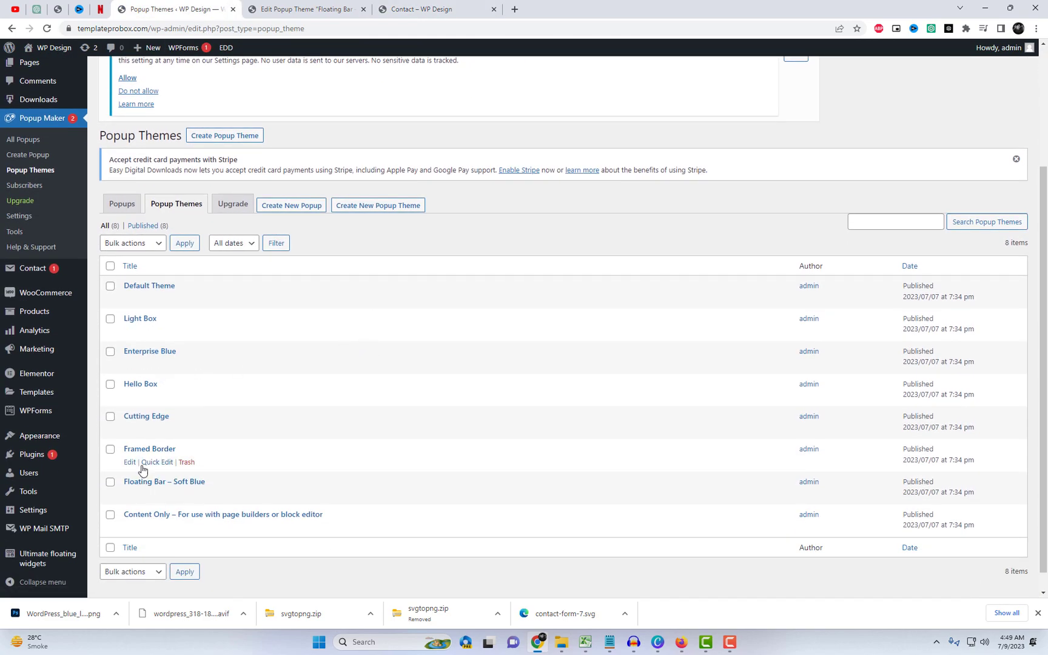
left_click(129, 462)
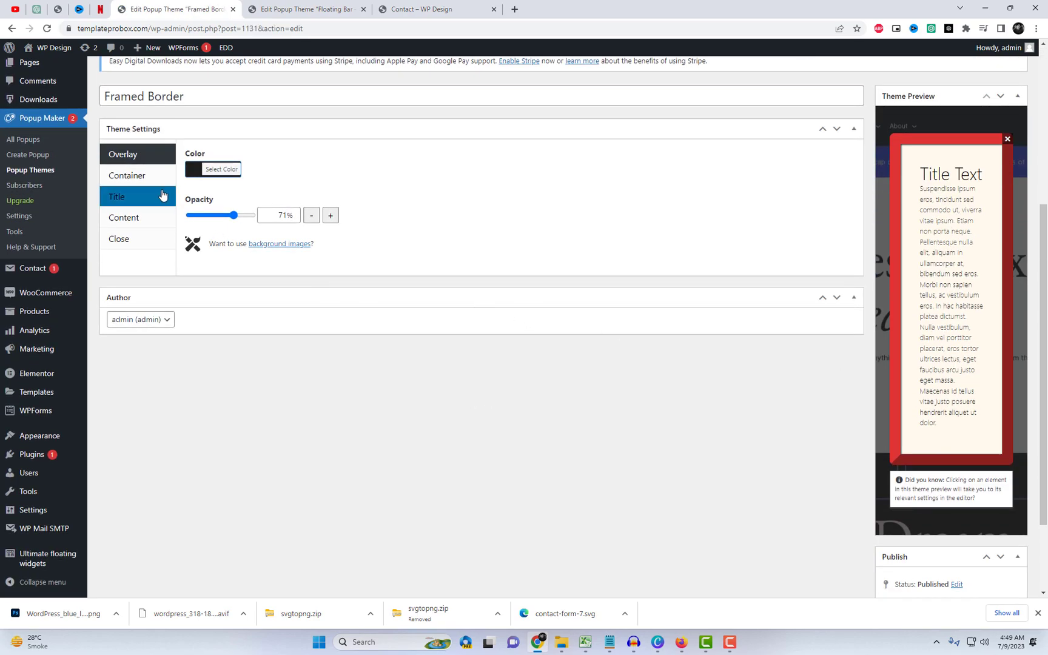
Step: Set the "Framed Border" theme's overlay opacity to 59% and reduce its container padding
left_click_drag(234, 216, 227, 215)
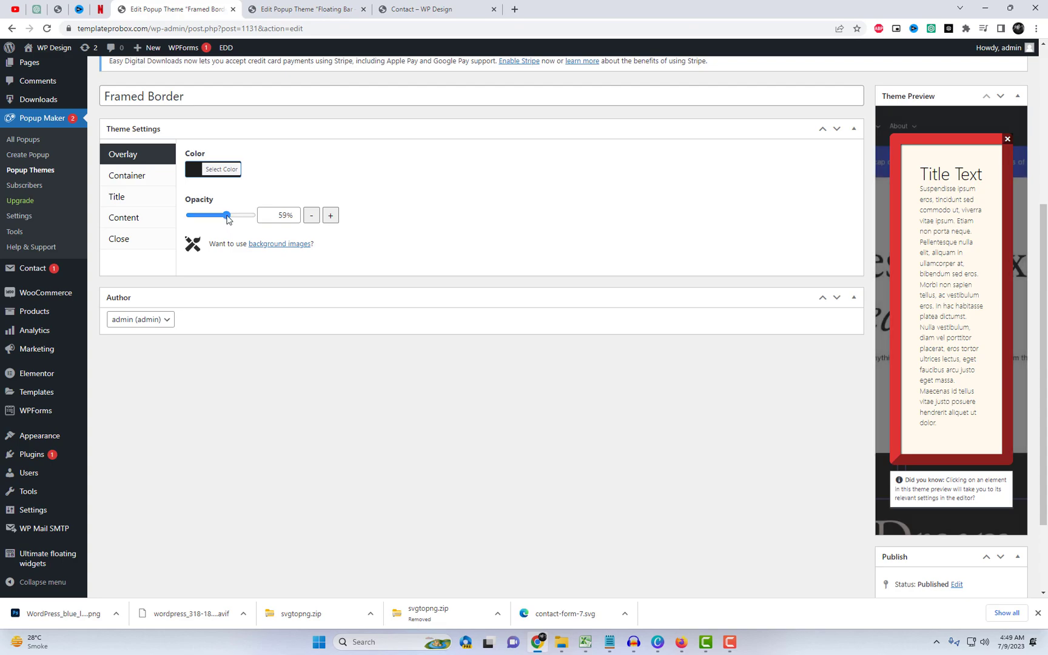
left_click(150, 180)
left_click_drag(212, 194, 204, 193)
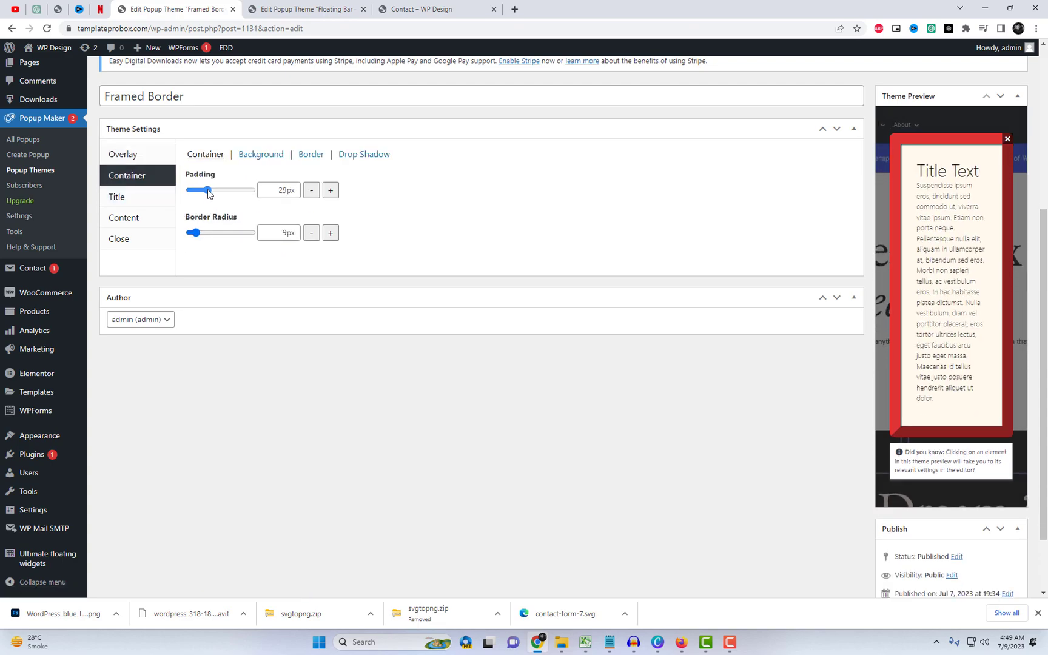
Step: Set the container's border thickness to 13px and its border color to dark green
left_click(306, 155)
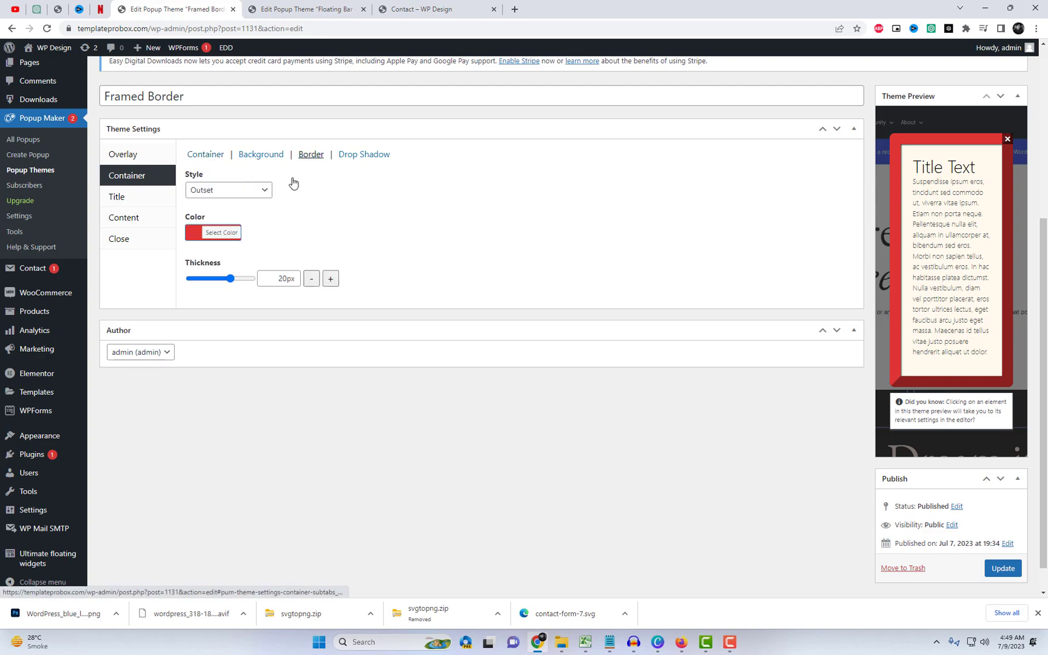
left_click_drag(230, 278, 215, 280)
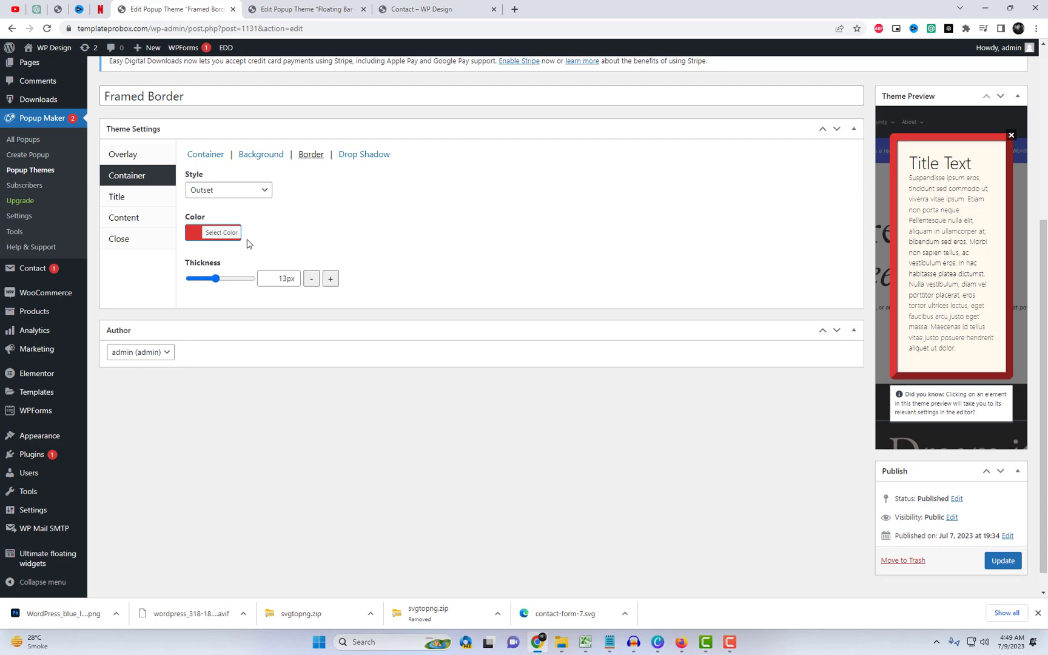
left_click(205, 231)
left_click_drag(263, 330, 231, 339)
left_click(598, 325)
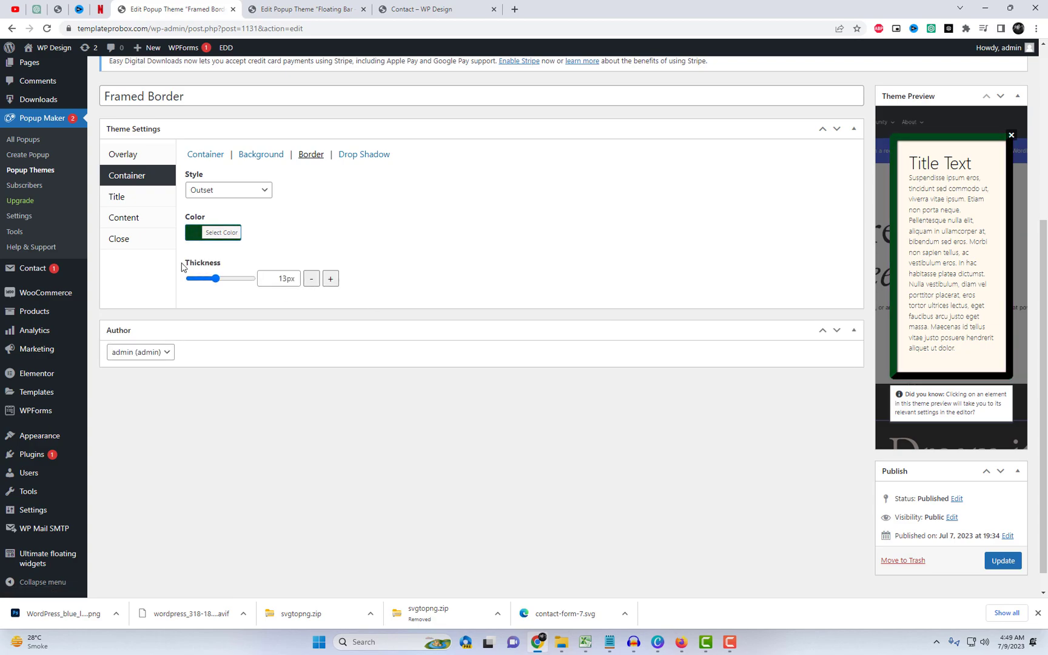
Step: Try the close button at Middle Left, return its location to Top Right, and update the "Framed Border" theme
left_click(124, 239)
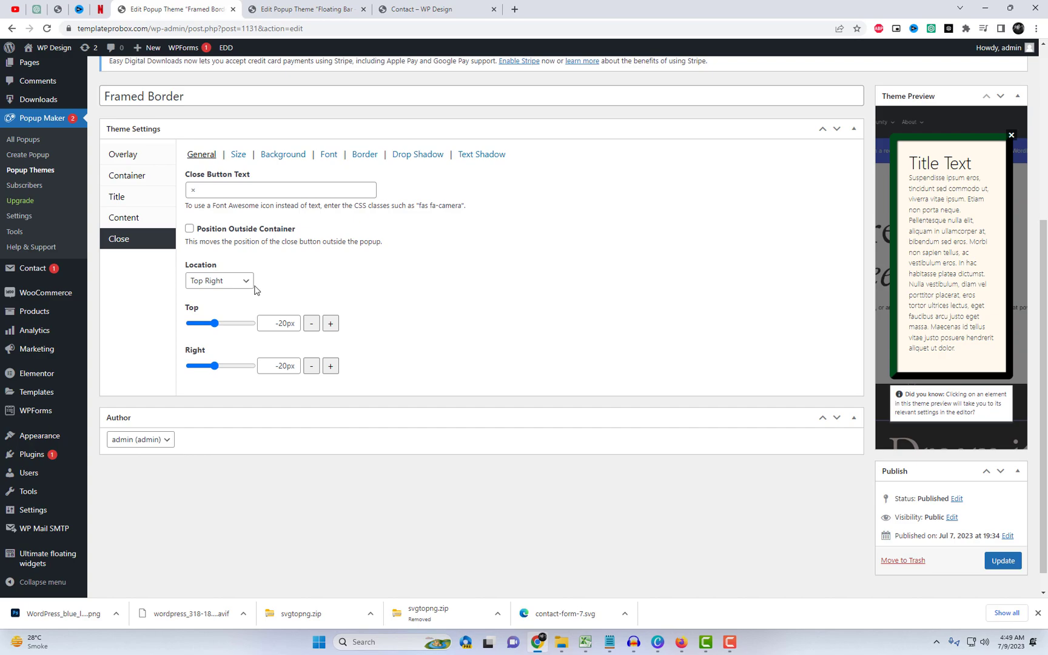
left_click(221, 282)
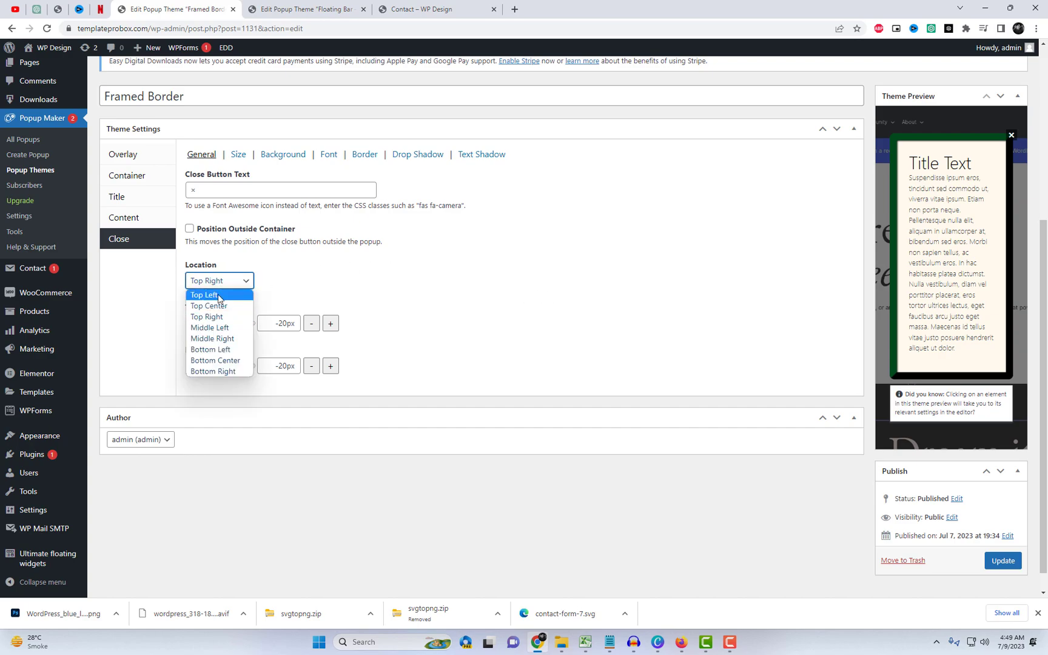
left_click(223, 328)
left_click(240, 284)
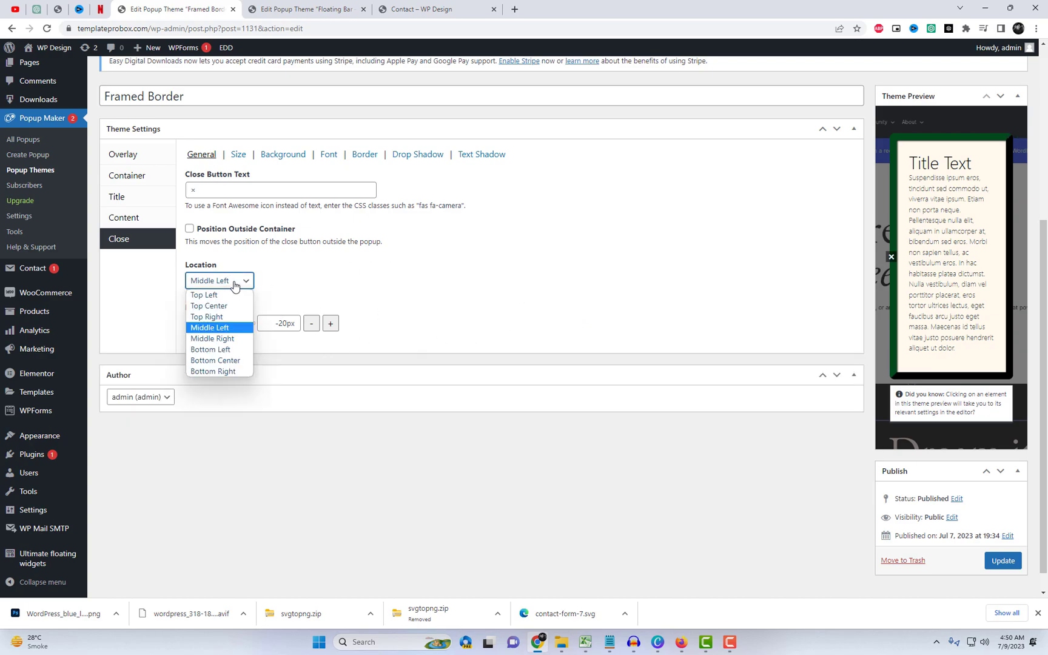
left_click(228, 317)
left_click(983, 559)
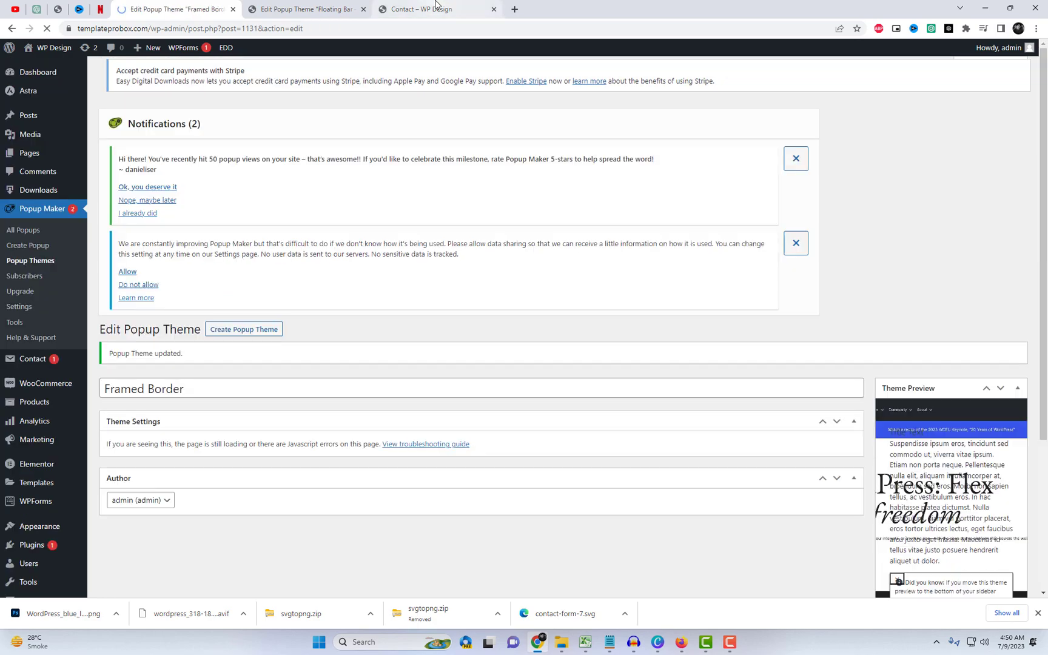
Step: Reload the Contact page and submit the form with a sample name and email, subject "Your Subject" and message "test"
left_click(438, 11)
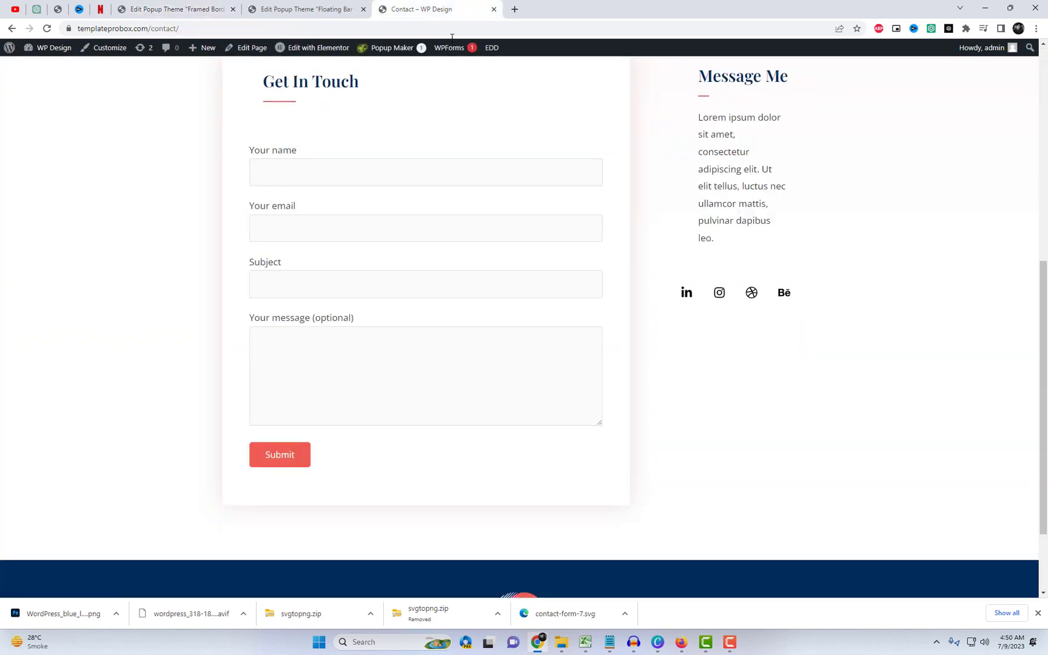
right_click(497, 125)
left_click(530, 156)
left_click(294, 178)
left_click(321, 202)
left_click(290, 226)
left_click(328, 262)
left_click(302, 280)
left_click(323, 320)
left_click(322, 343)
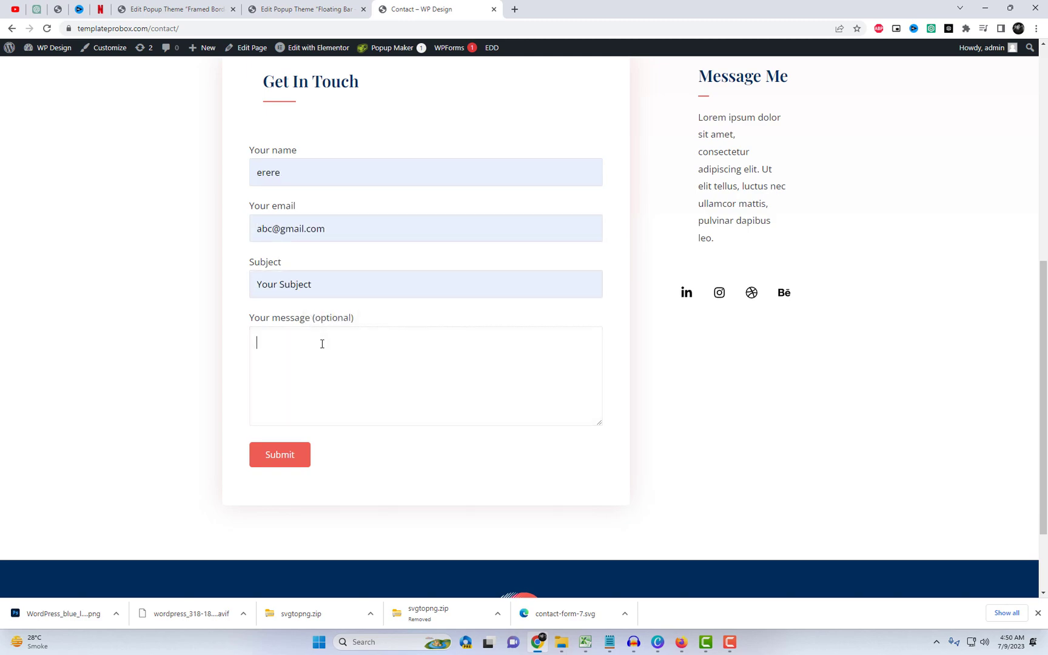
type("test")
left_click(306, 456)
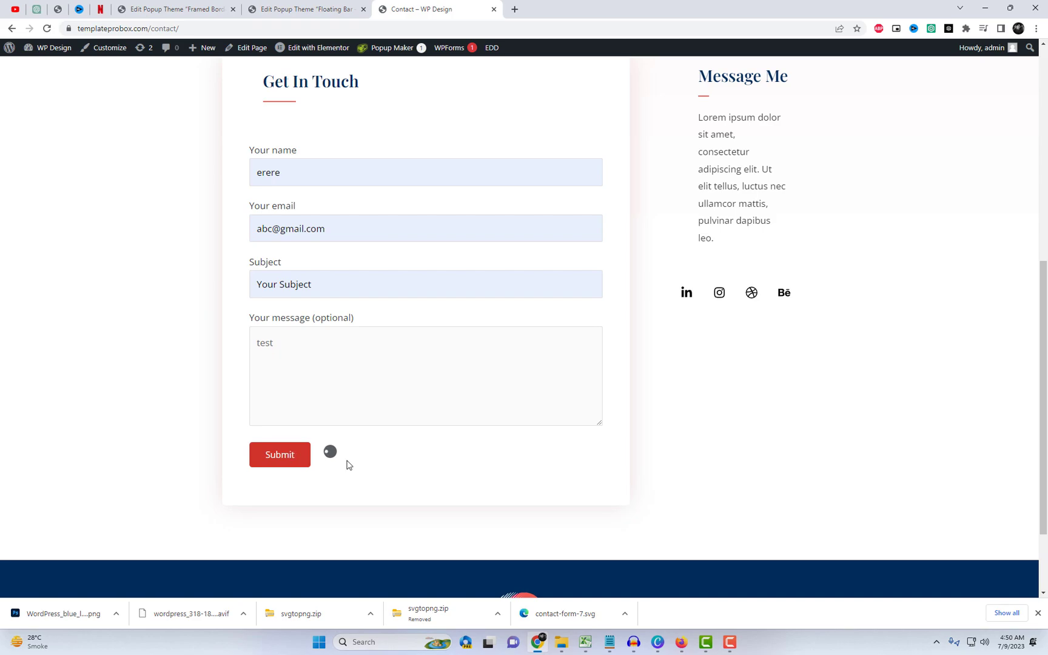